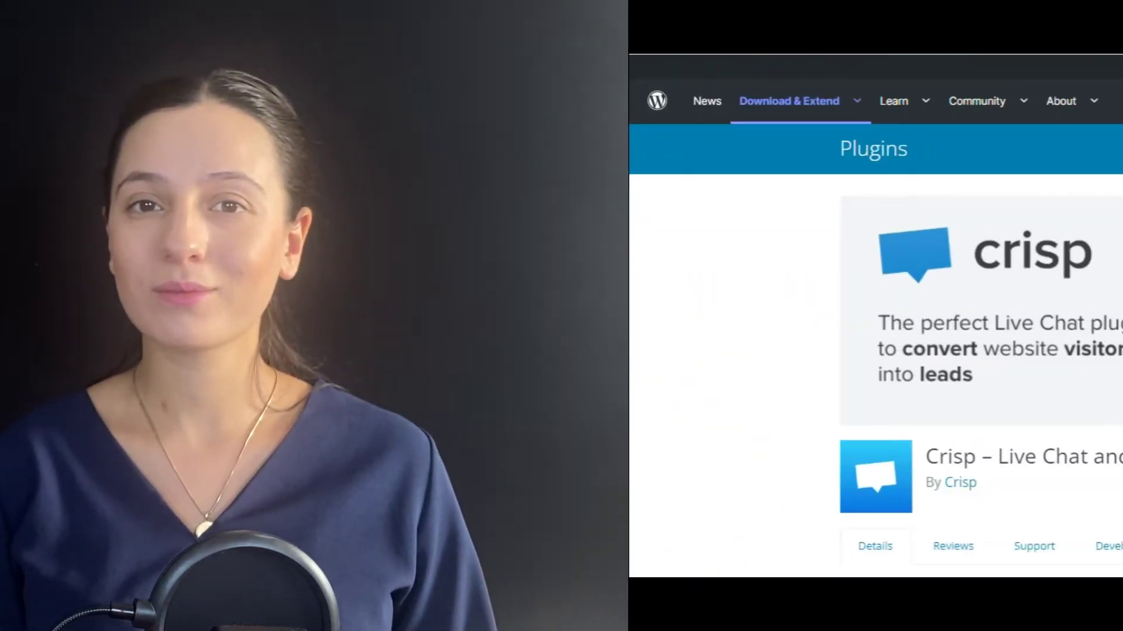
Scroll through the Crisp plugin's description, stats and ratings on WordPress.org.
scroll(877, 351, "down", 5)
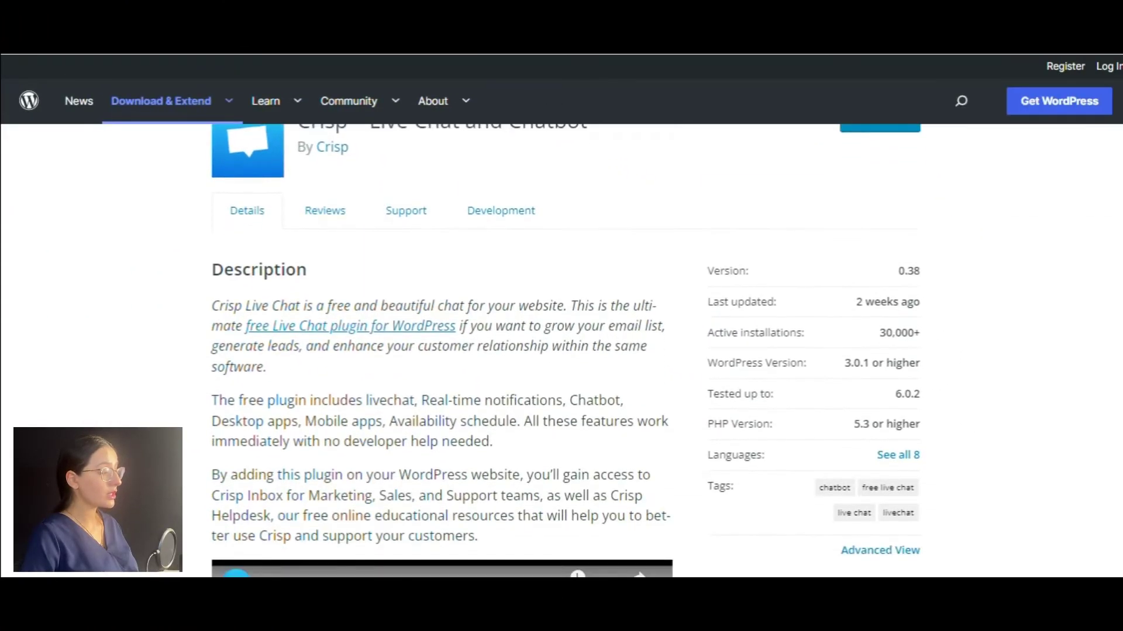
scroll(561, 351, "down", 2)
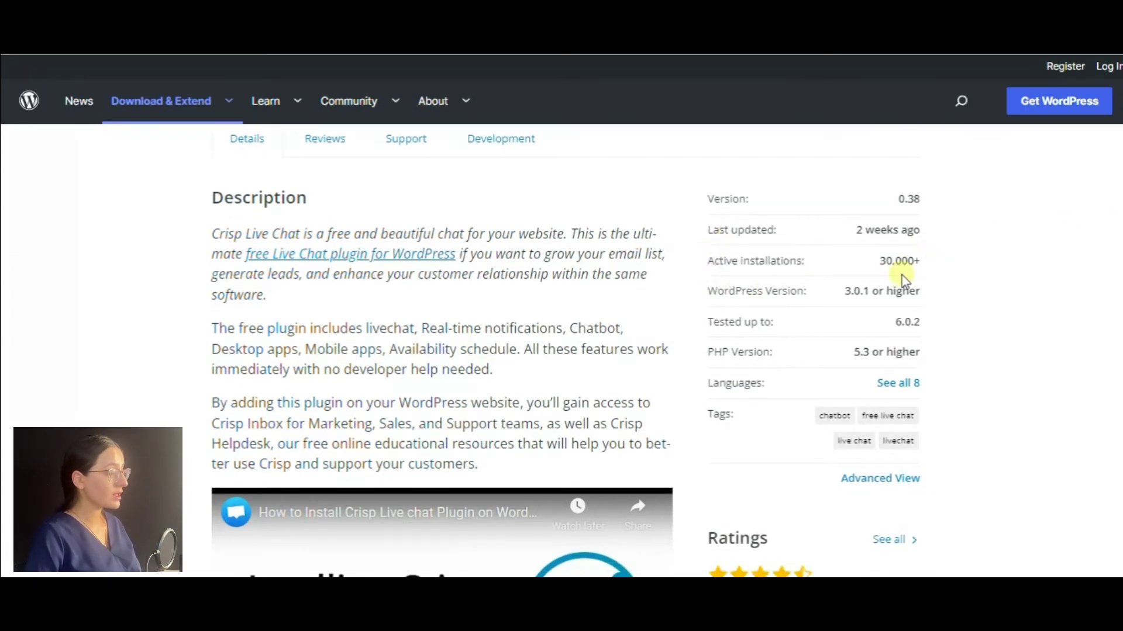
scroll(561, 351, "down", 5)
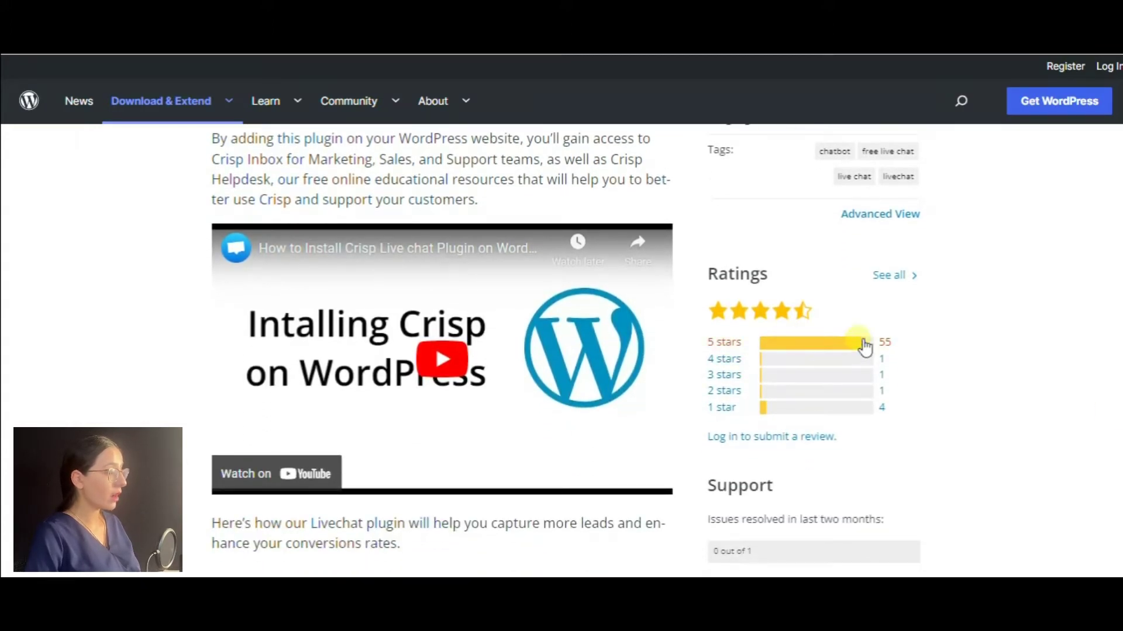
scroll(561, 350, "up", 1)
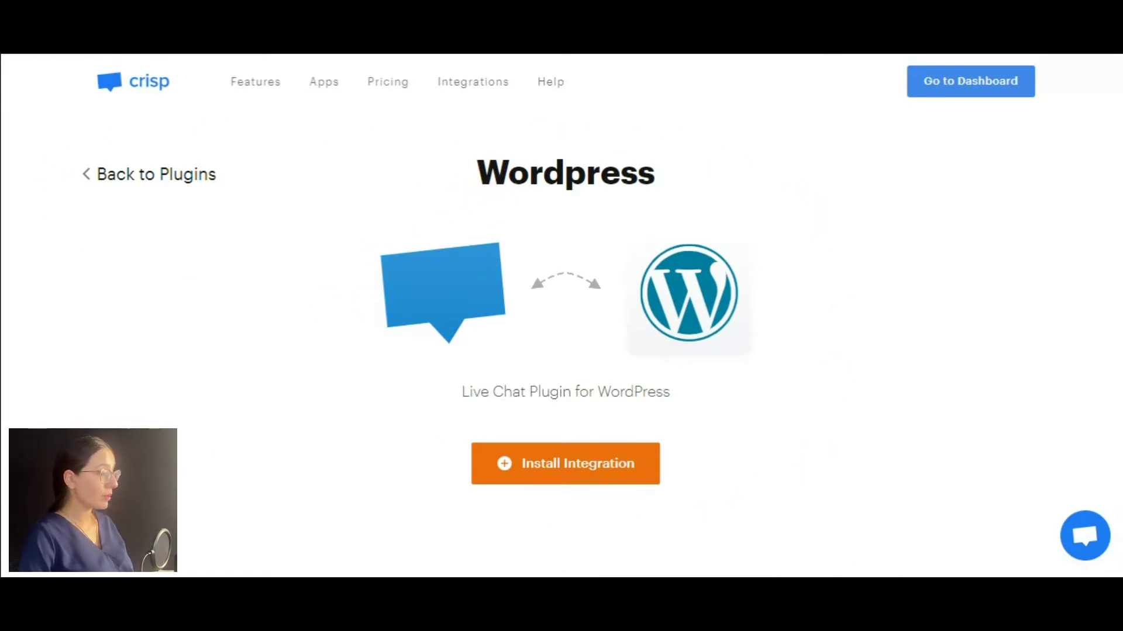
scroll(562, 315, "down", 10)
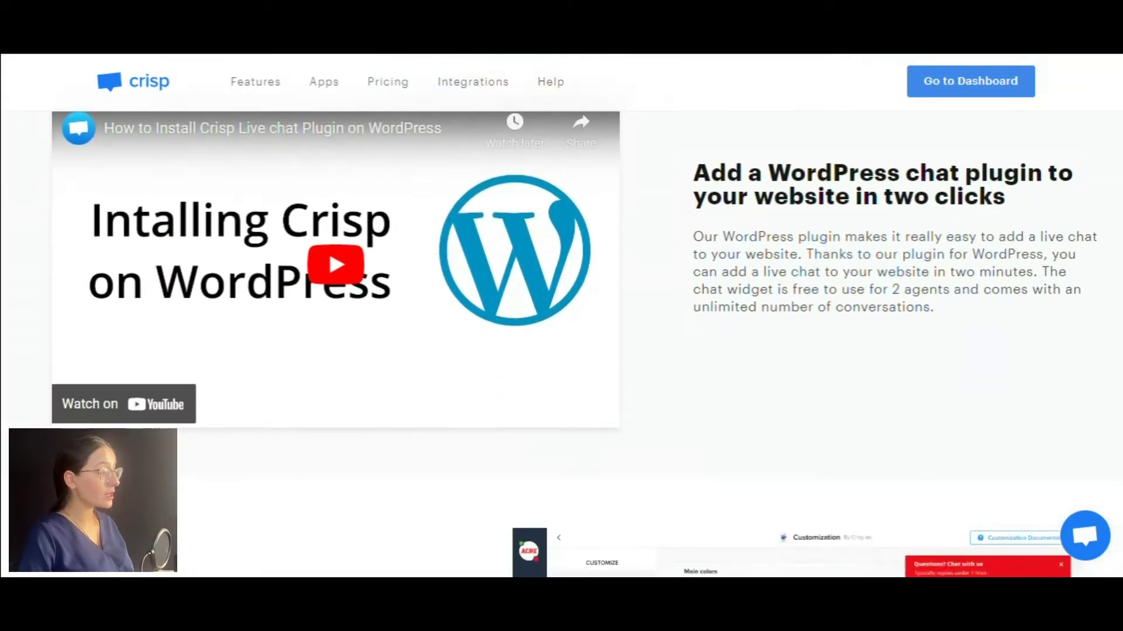
scroll(561, 316, "down", 7)
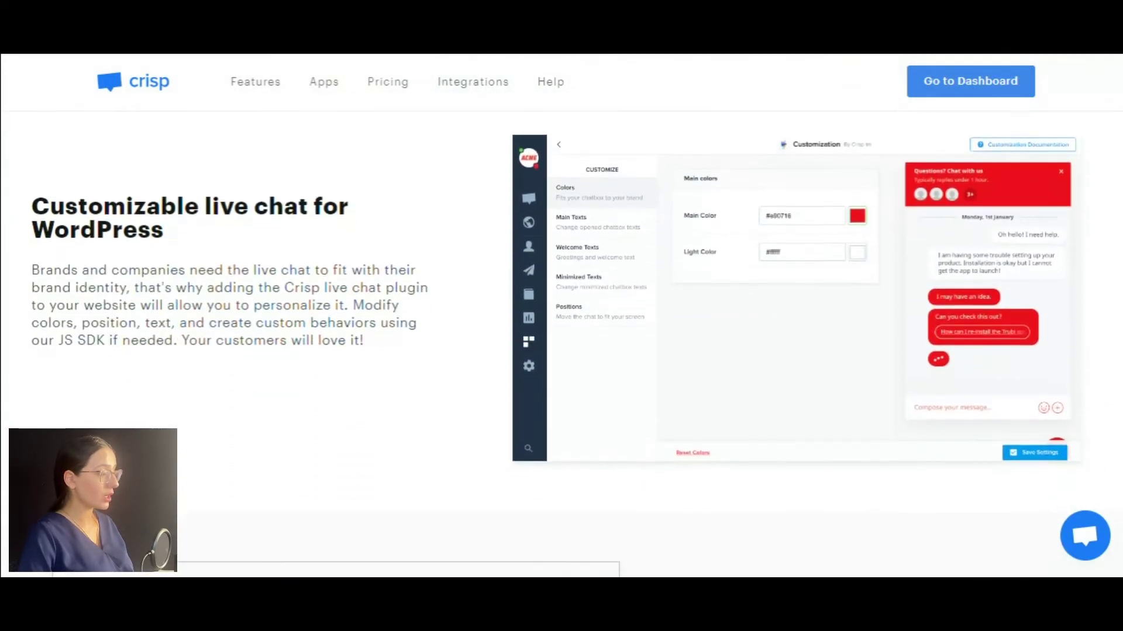
scroll(562, 316, "down", 7)
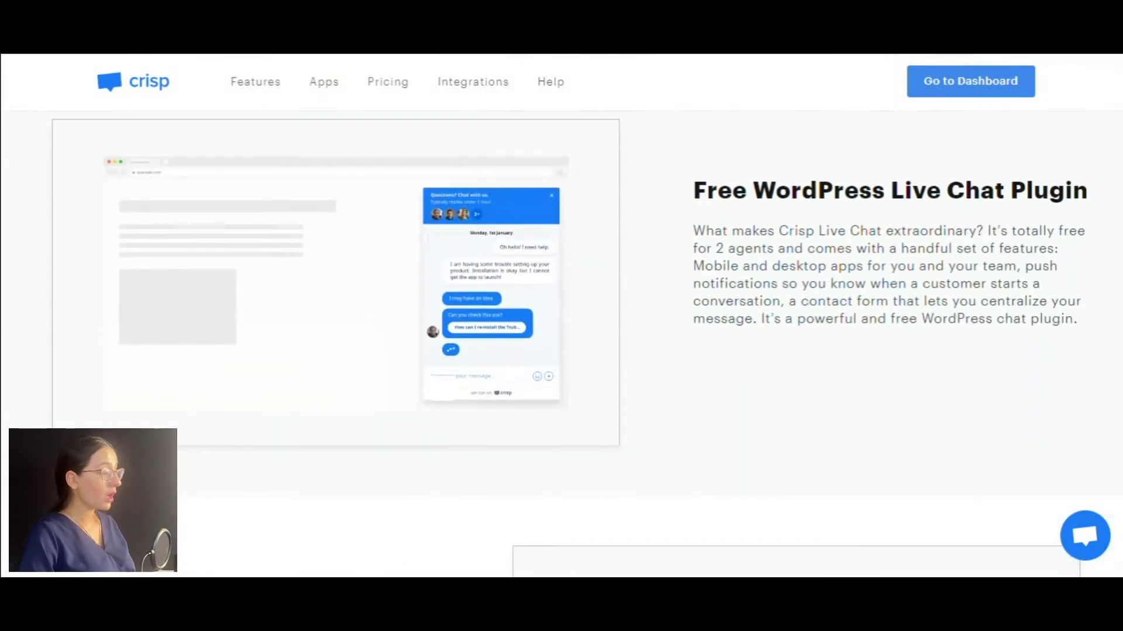
scroll(561, 316, "down", 7)
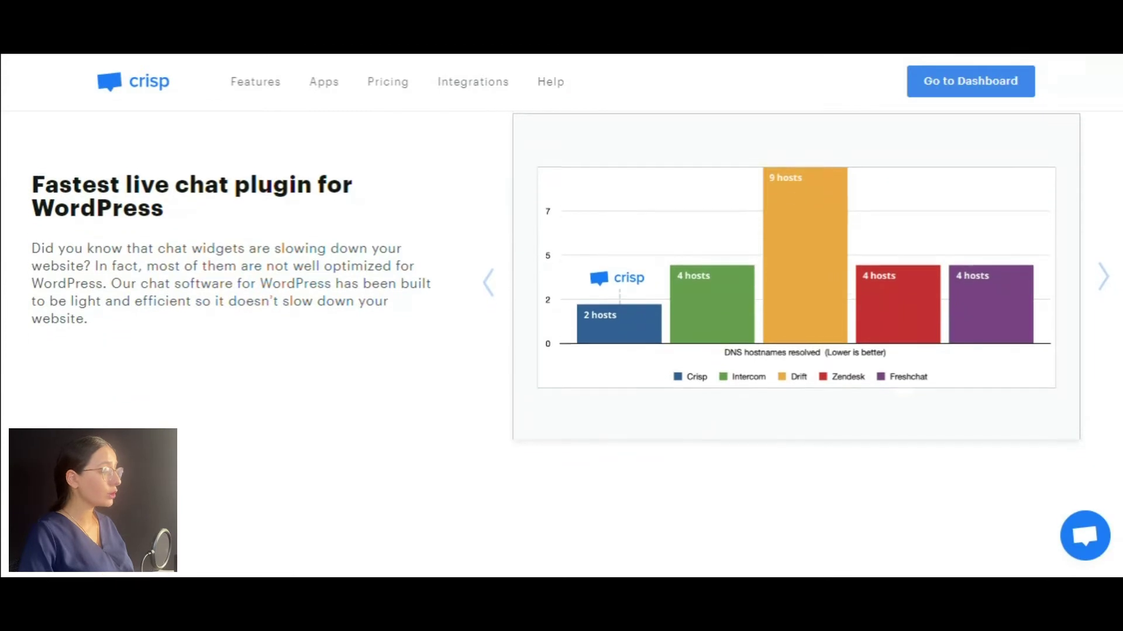
scroll(561, 315, "down", 5)
scroll(561, 316, "up", 3)
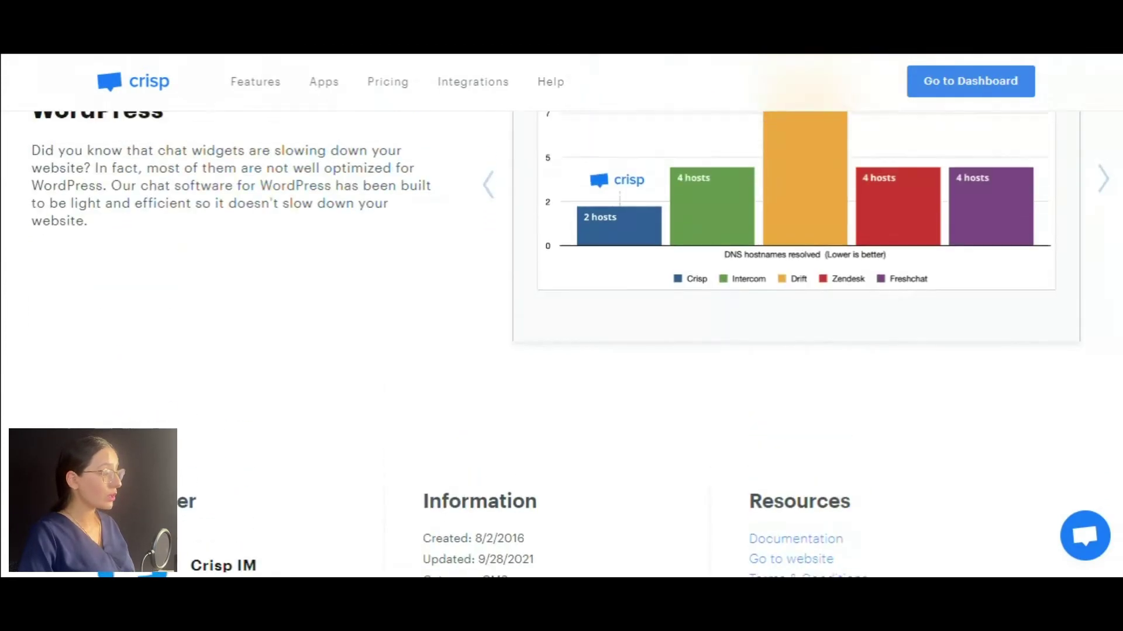
scroll(561, 315, "up", 7)
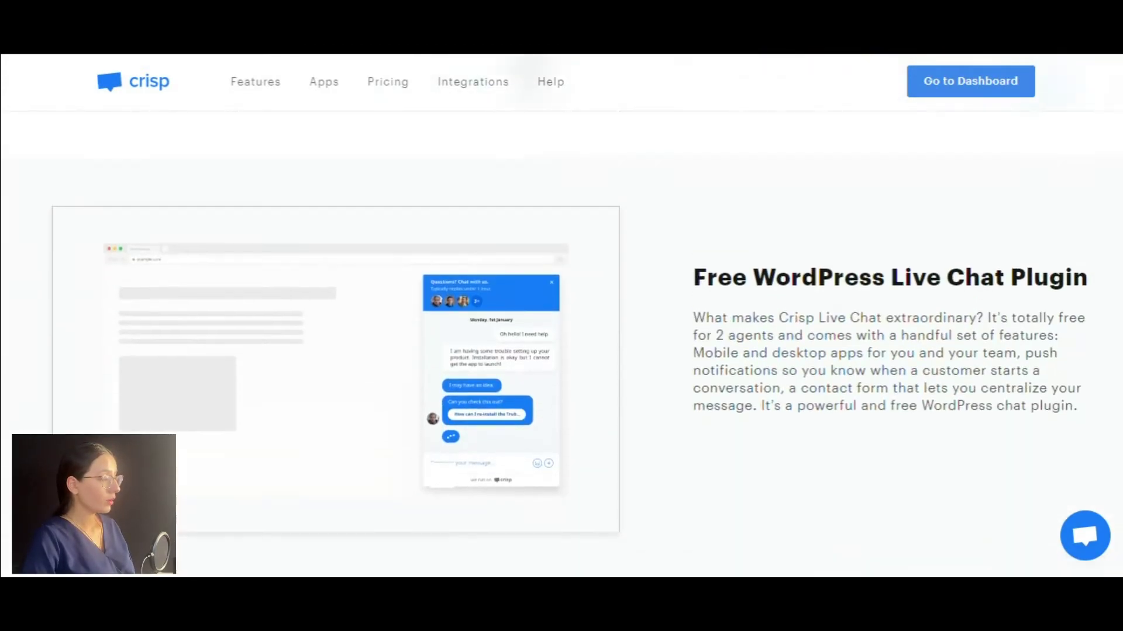
scroll(561, 316, "up", 8)
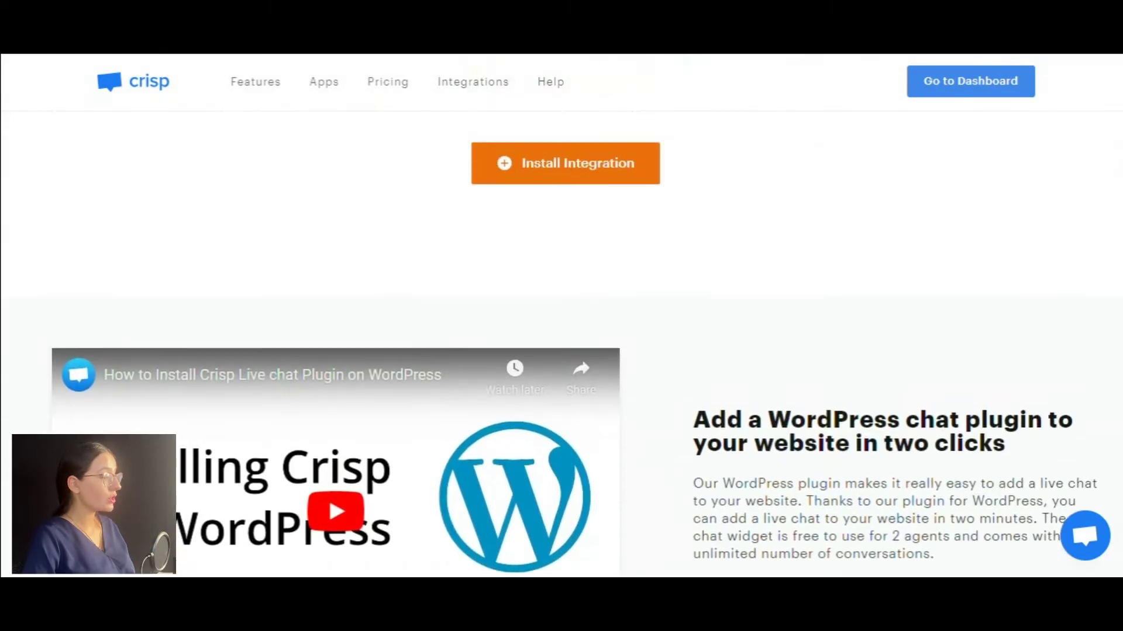
scroll(561, 315, "up", 5)
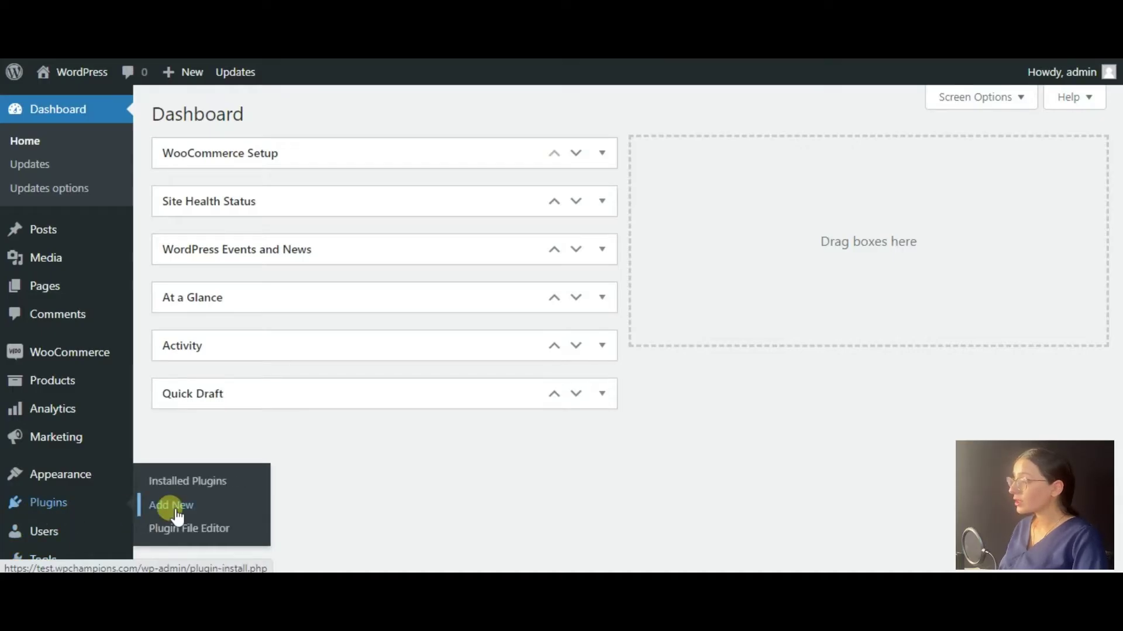
Search Add New plugins for 'Crisp', then install and activate Crisp – Live Chat and Chatbot.
scroll(170, 509, "down", 2)
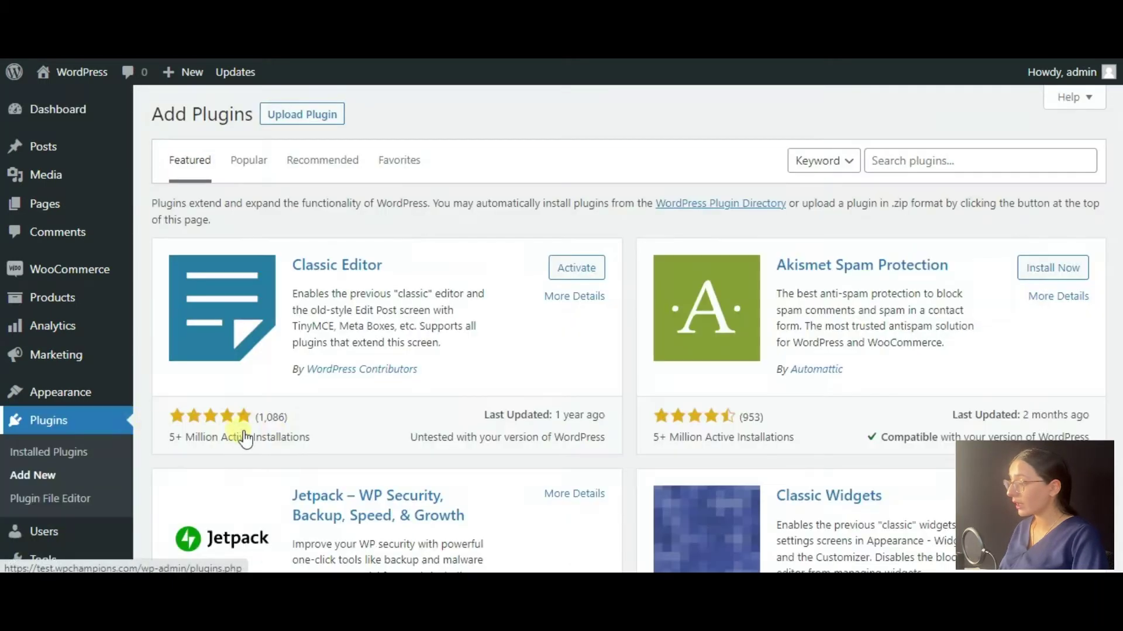
left_click(877, 161)
type("Crisp")
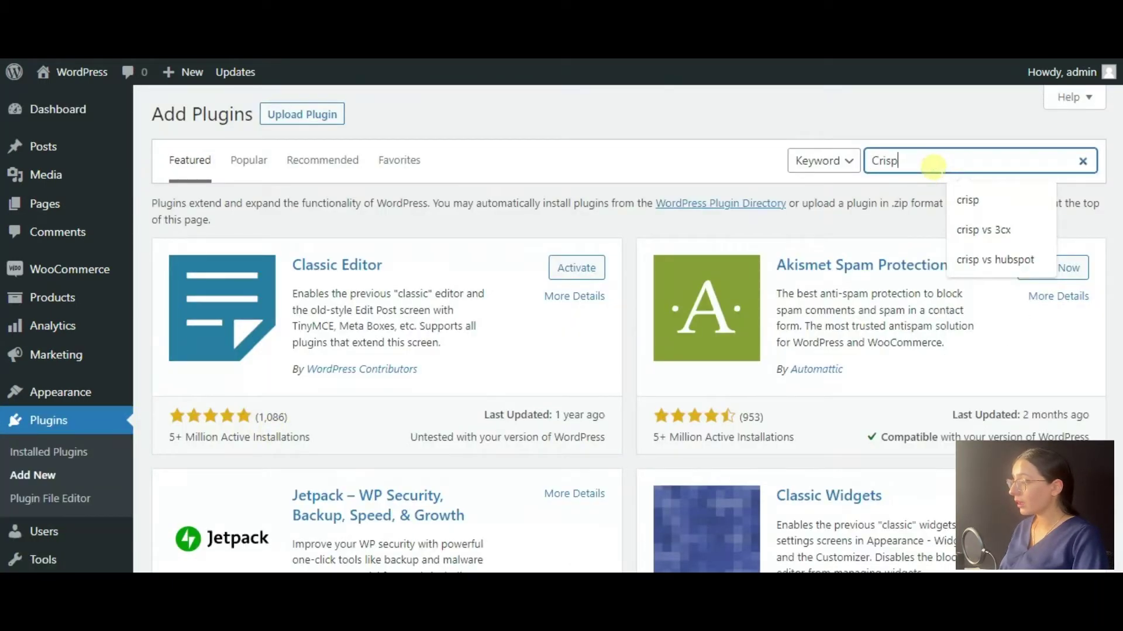
key("Return")
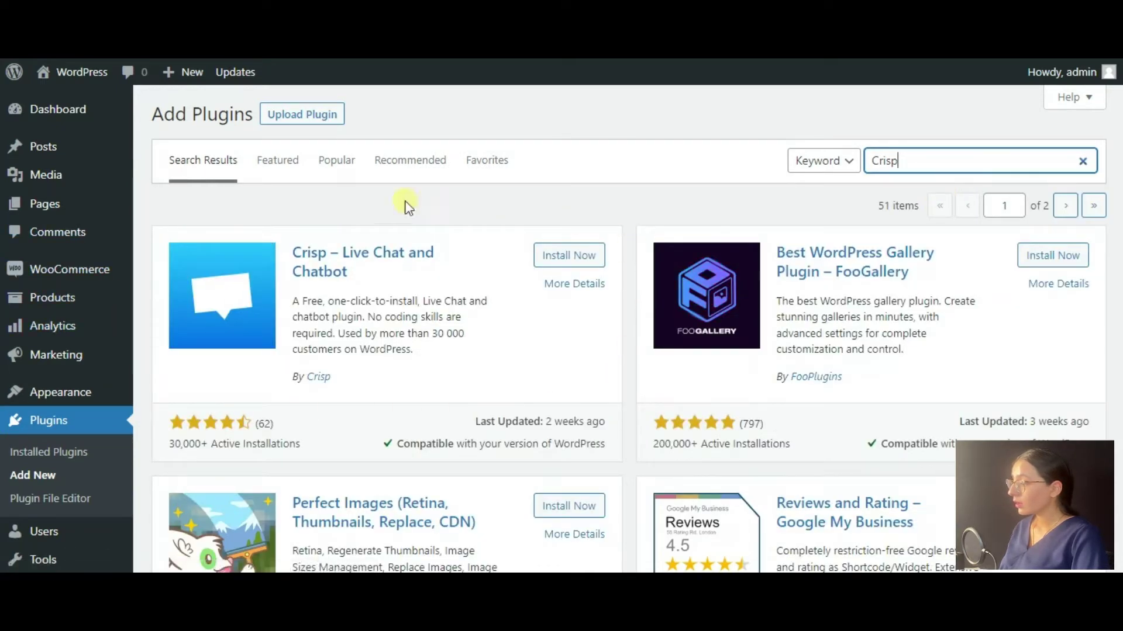
left_click(562, 260)
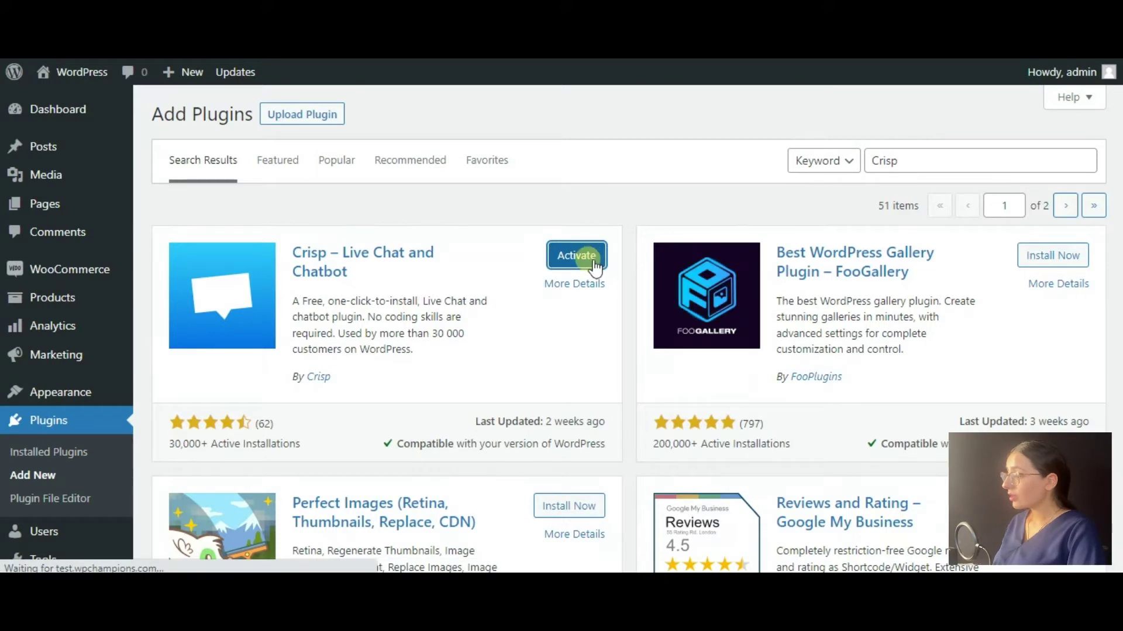
left_click(594, 264)
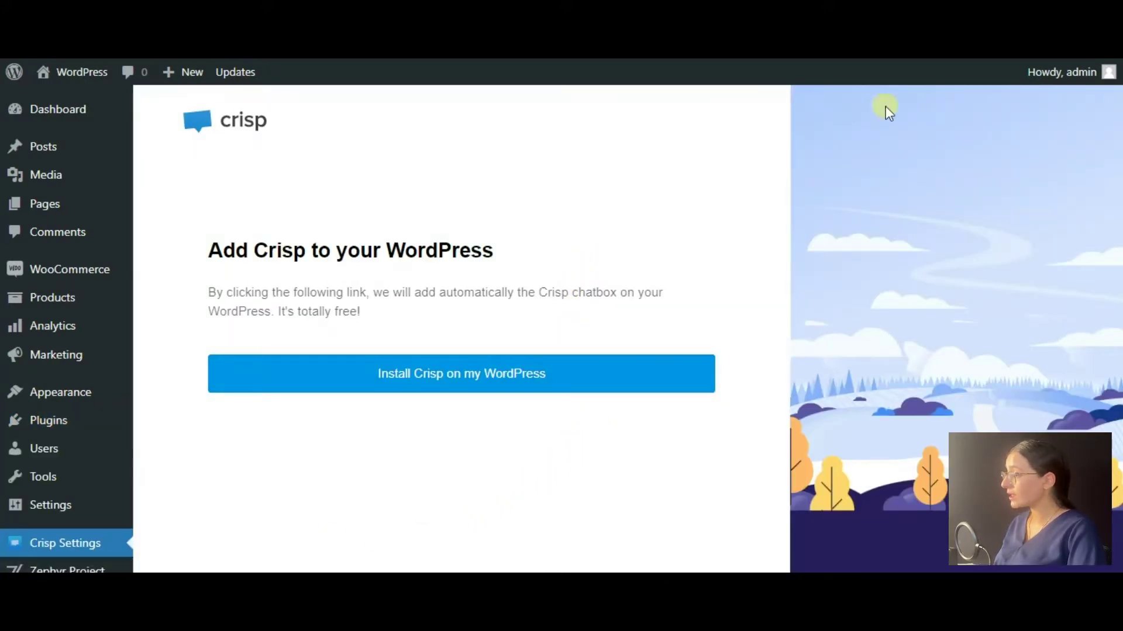
Start the Crisp sign-up, enter last name 'admin', paste the account password, and submit step 1.
left_click(514, 383)
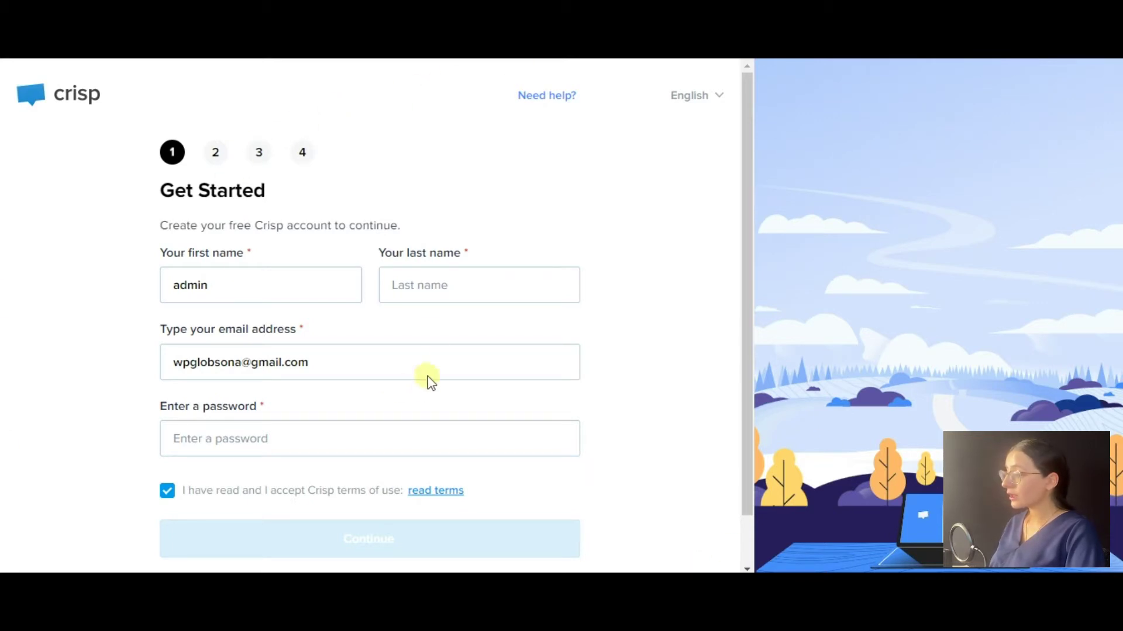
left_click(427, 285)
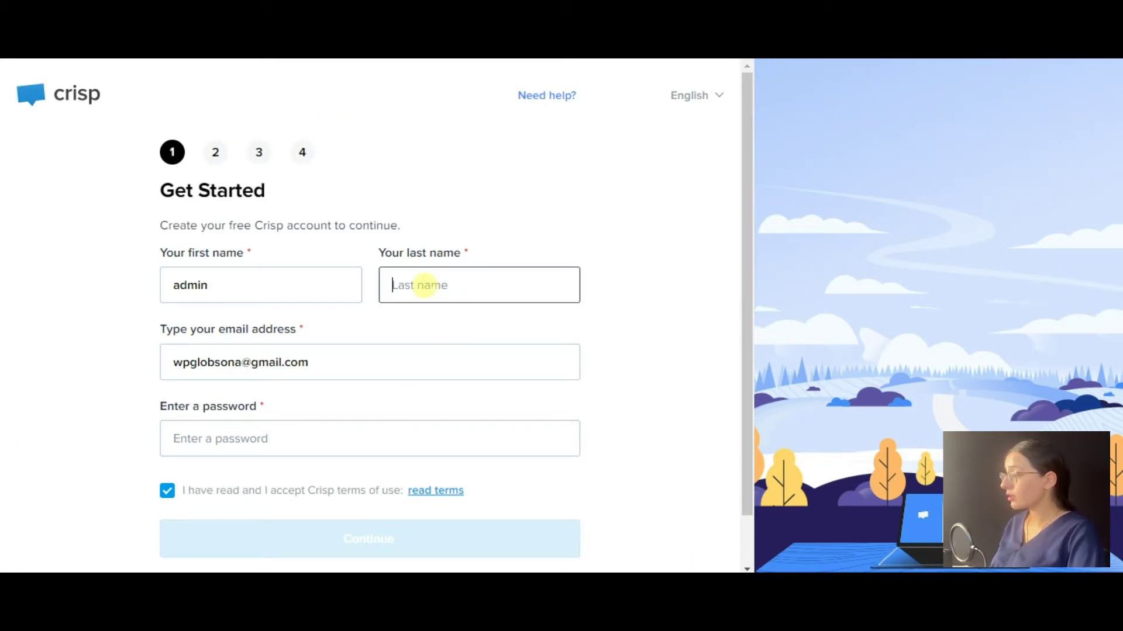
type("admin")
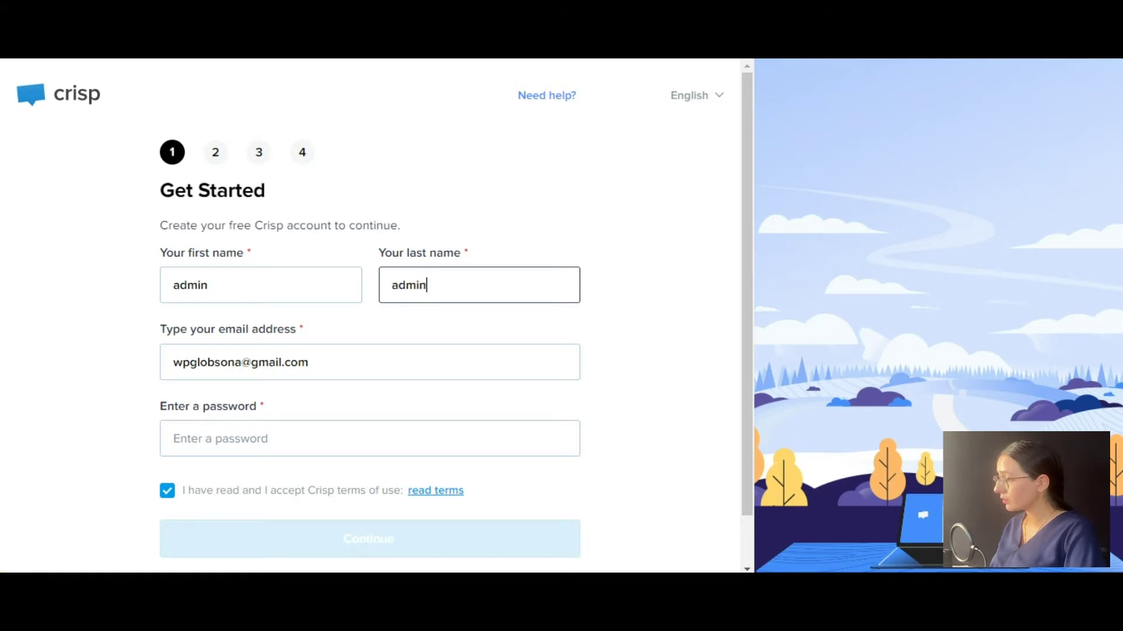
left_click(186, 439)
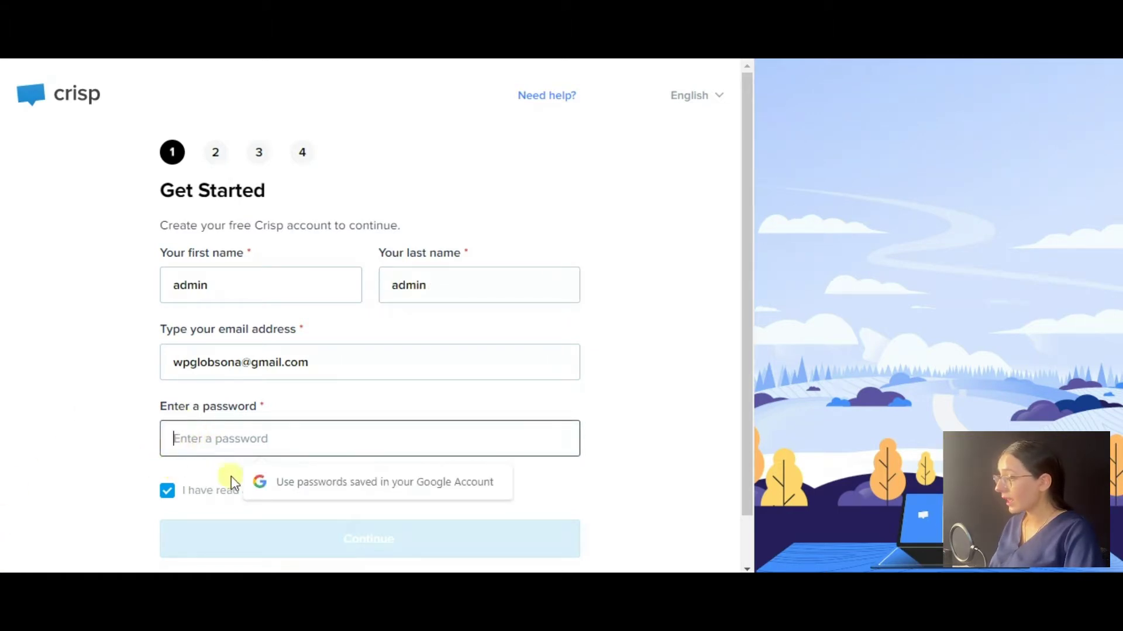
key("ctrl+v")
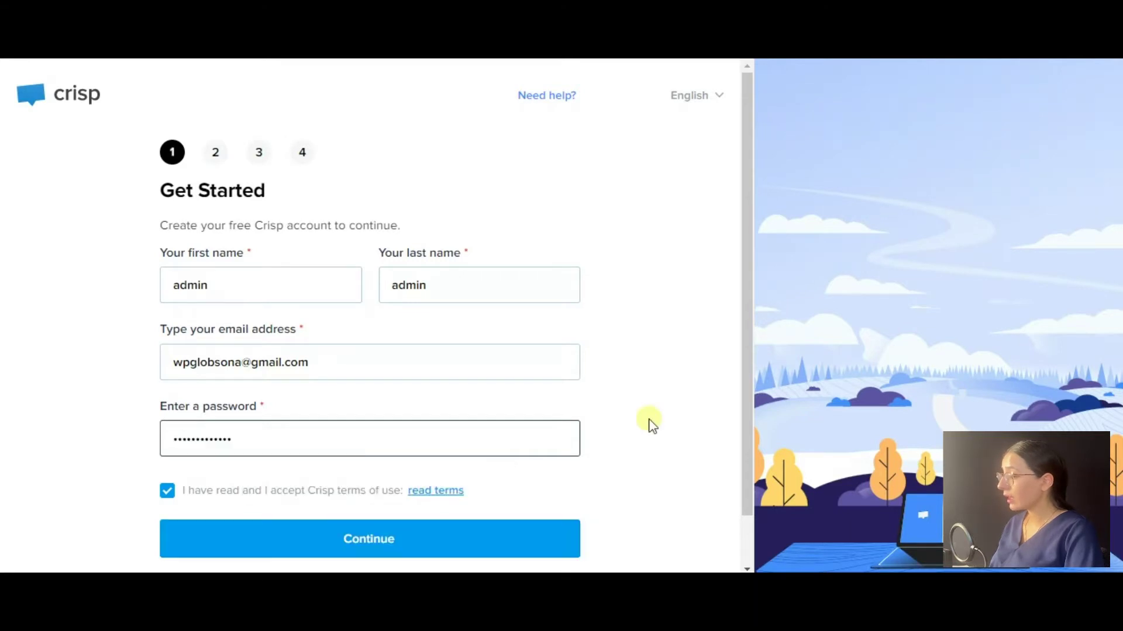
left_click(589, 514)
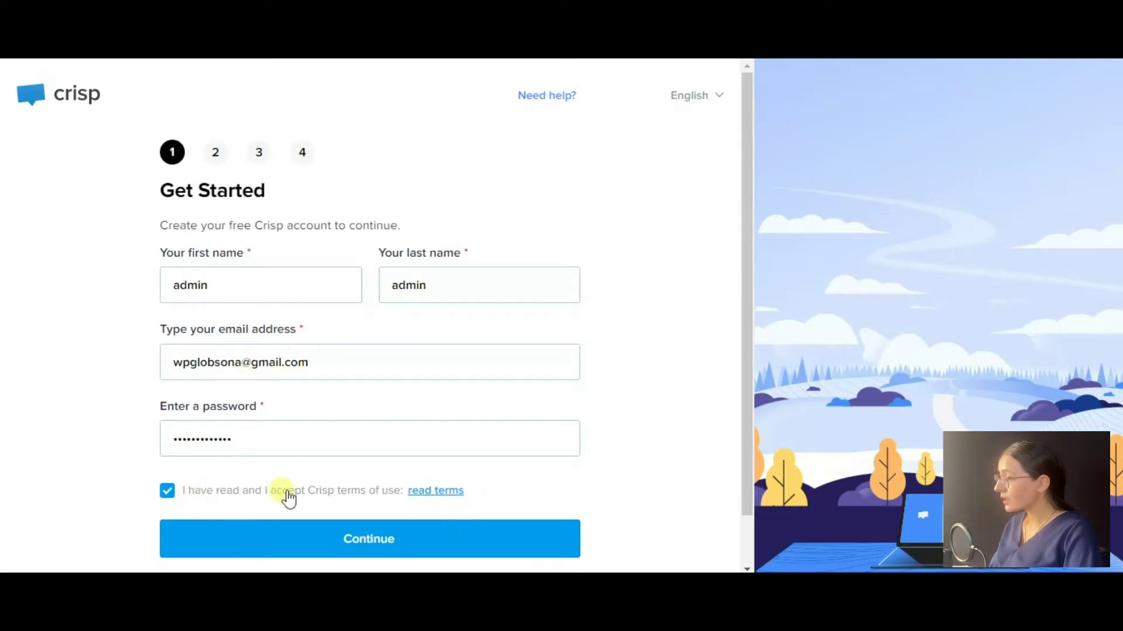
left_click(393, 554)
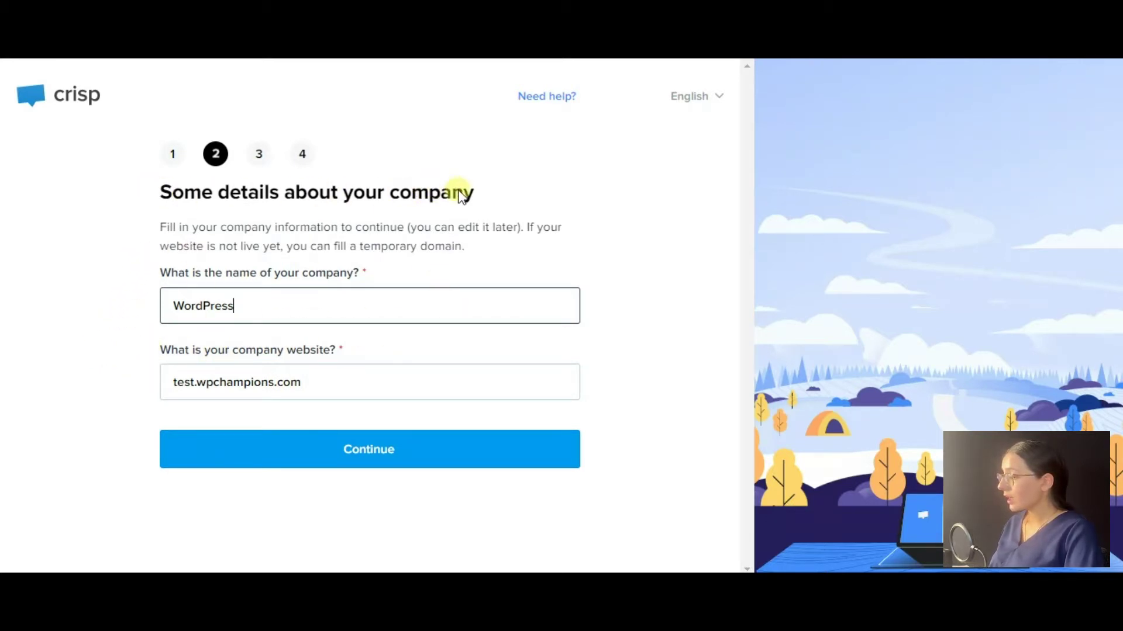
Submit the company details and set the chatbox colour to magenta.
left_click(359, 451)
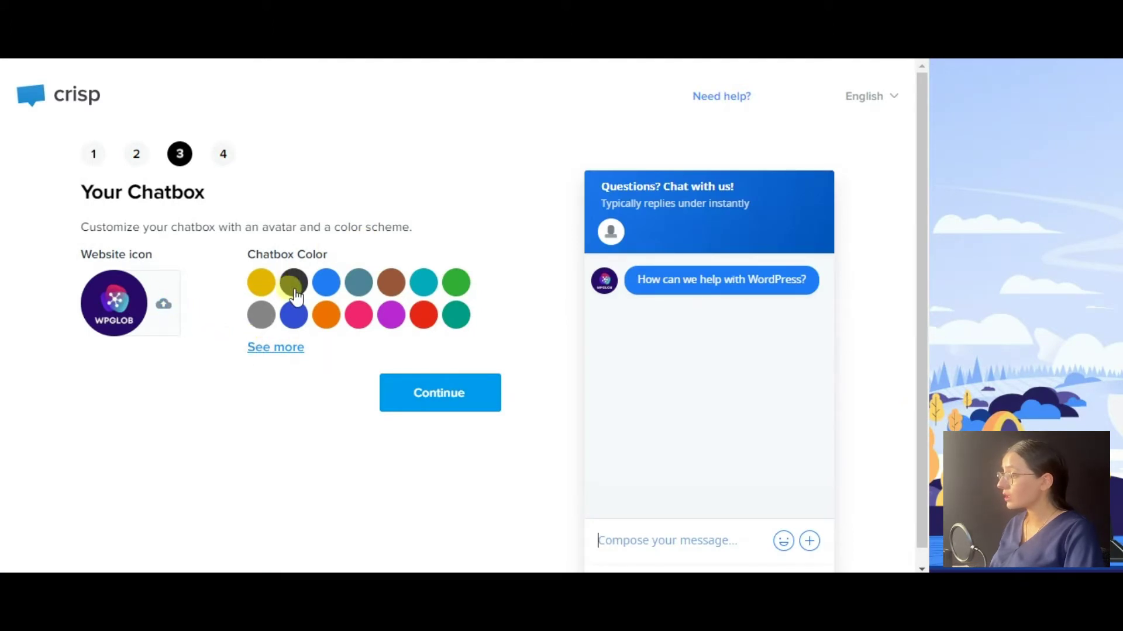
left_click(325, 315)
left_click(391, 315)
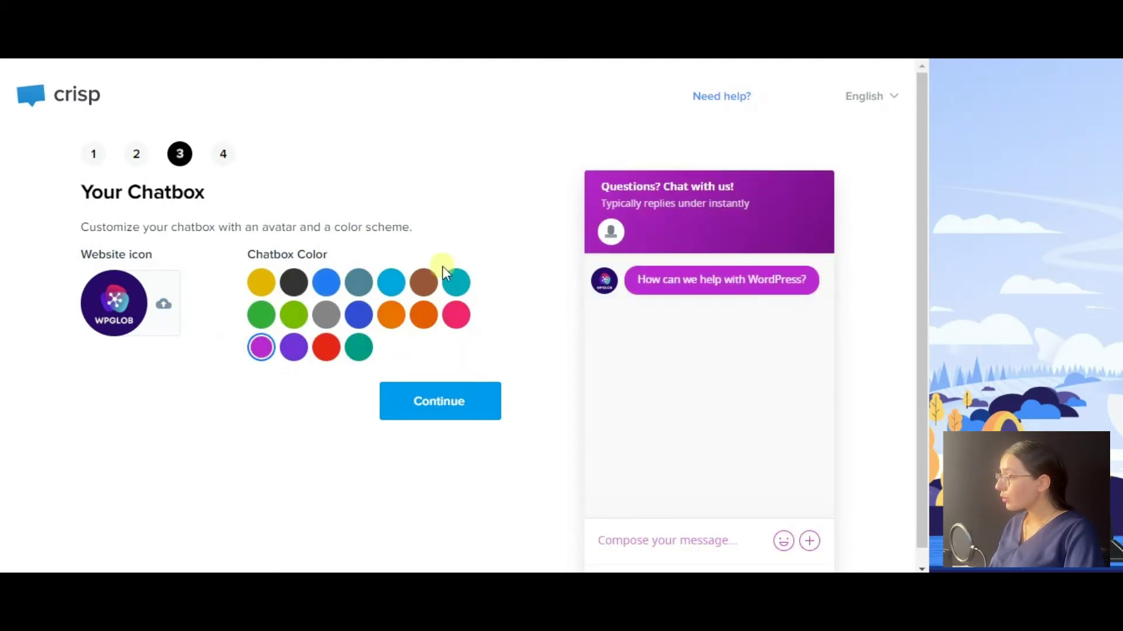
left_click(433, 411)
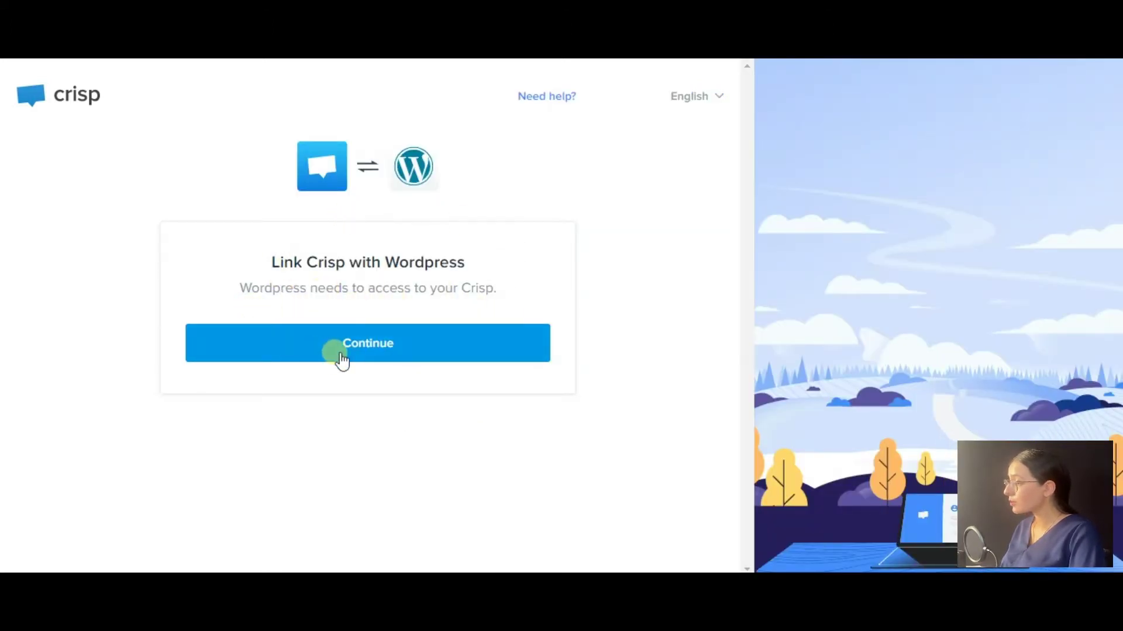
Authorize linking Crisp with WordPress, then open the inbox showing all conversations.
left_click(413, 356)
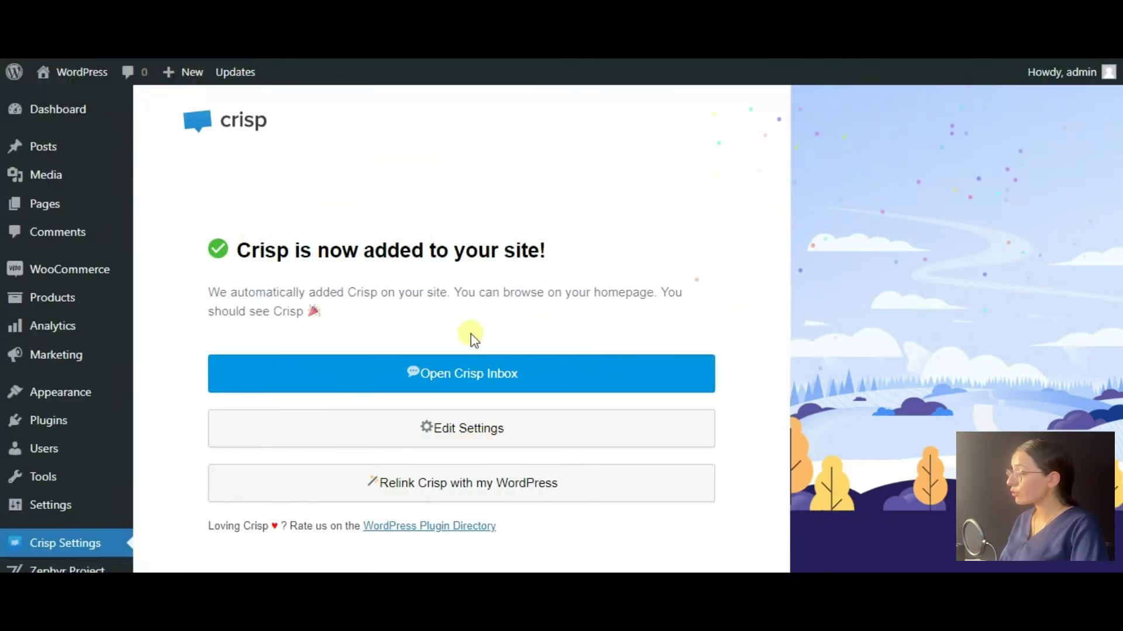
left_click(431, 498)
left_click(108, 78)
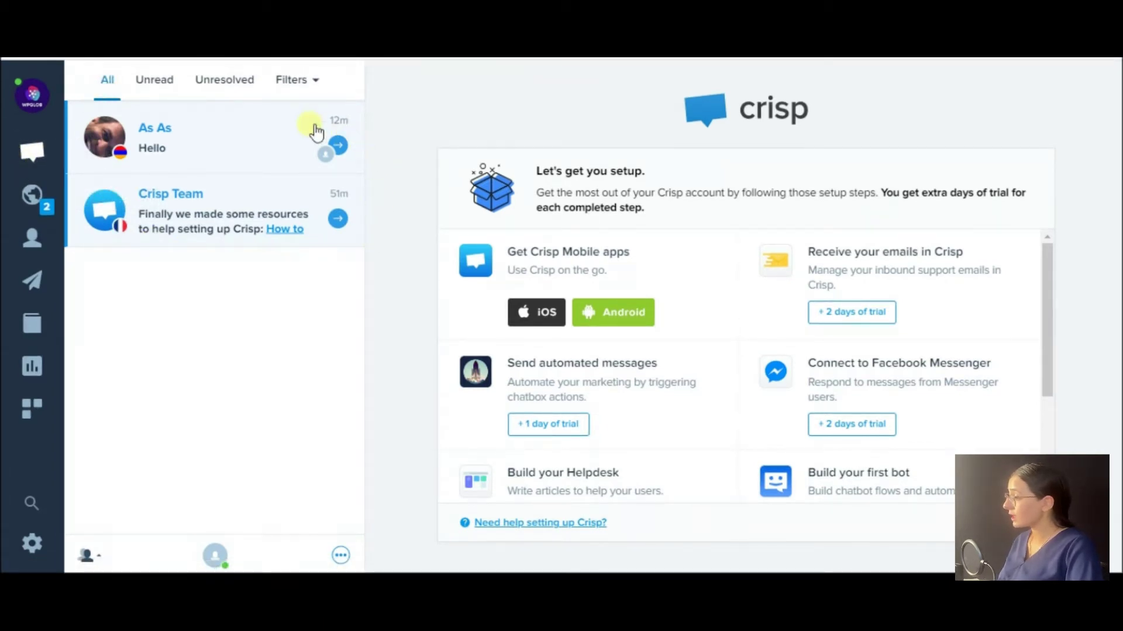
Switch the inbox to Unread, then Unresolved conversations, and reveal the Filters dropdown.
left_click(182, 91)
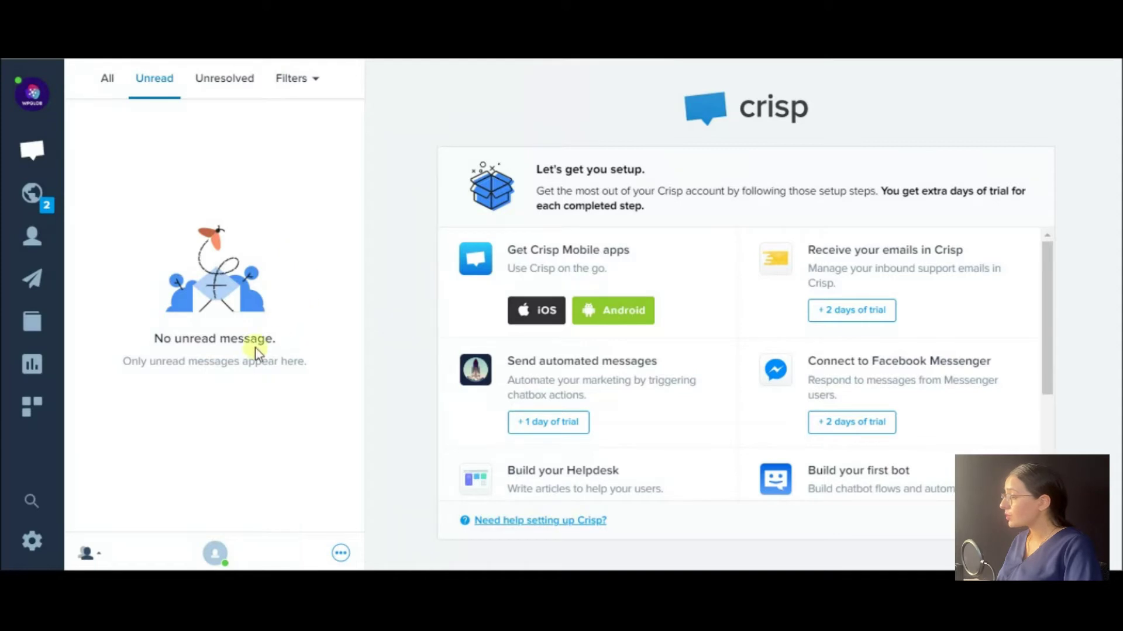
left_click(243, 94)
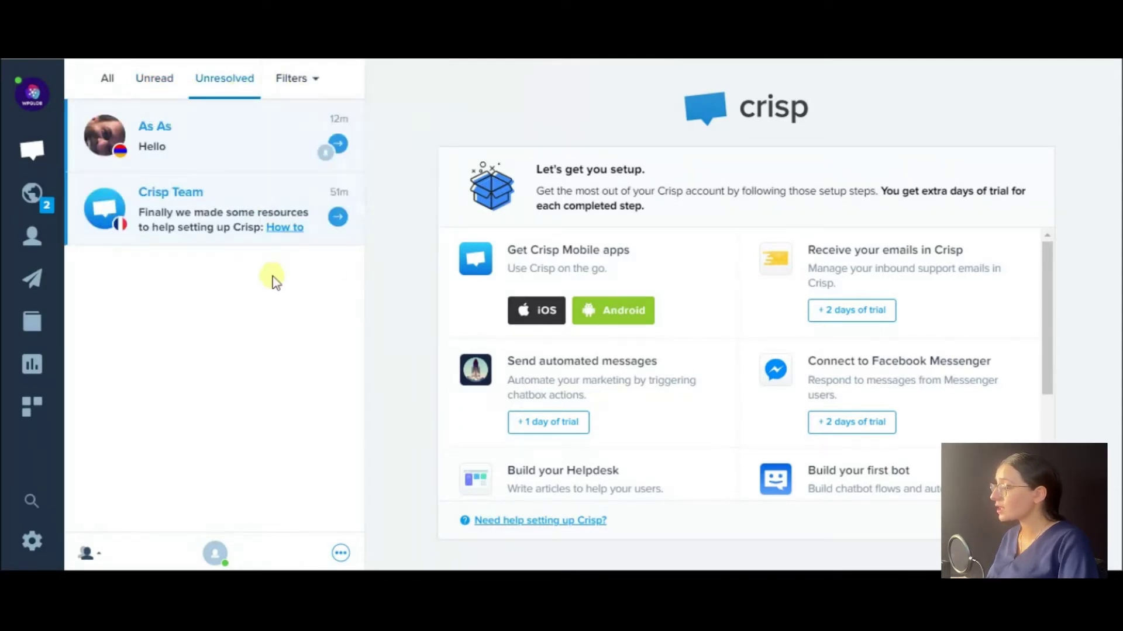
mouse_move(284, 82)
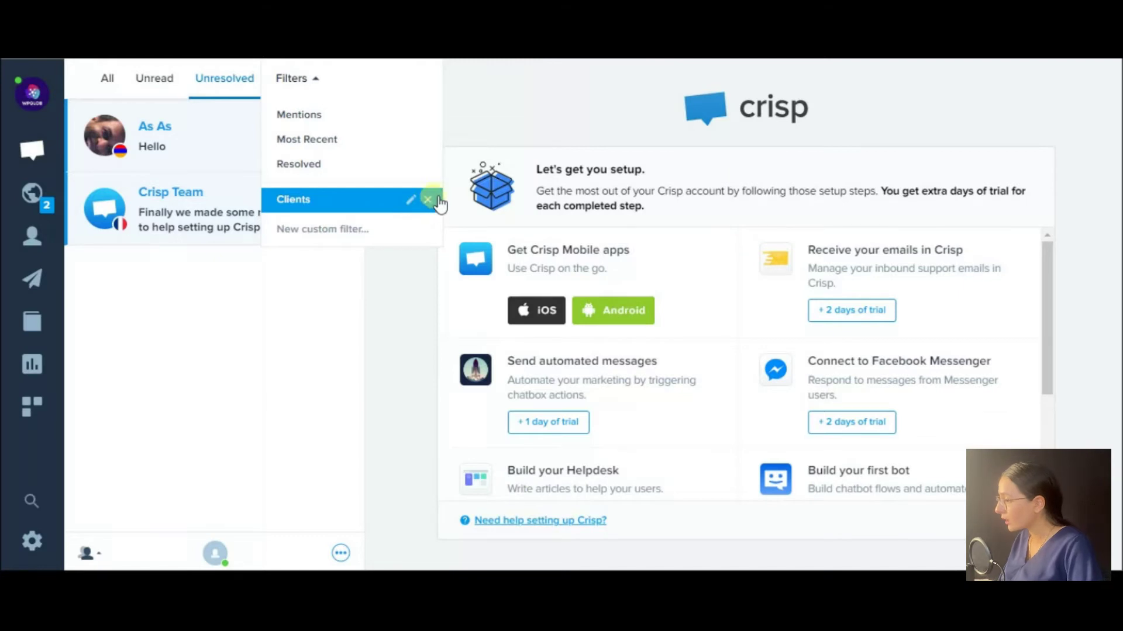
Create a new custom filter labelled 'Loyal Clients'.
left_click(349, 233)
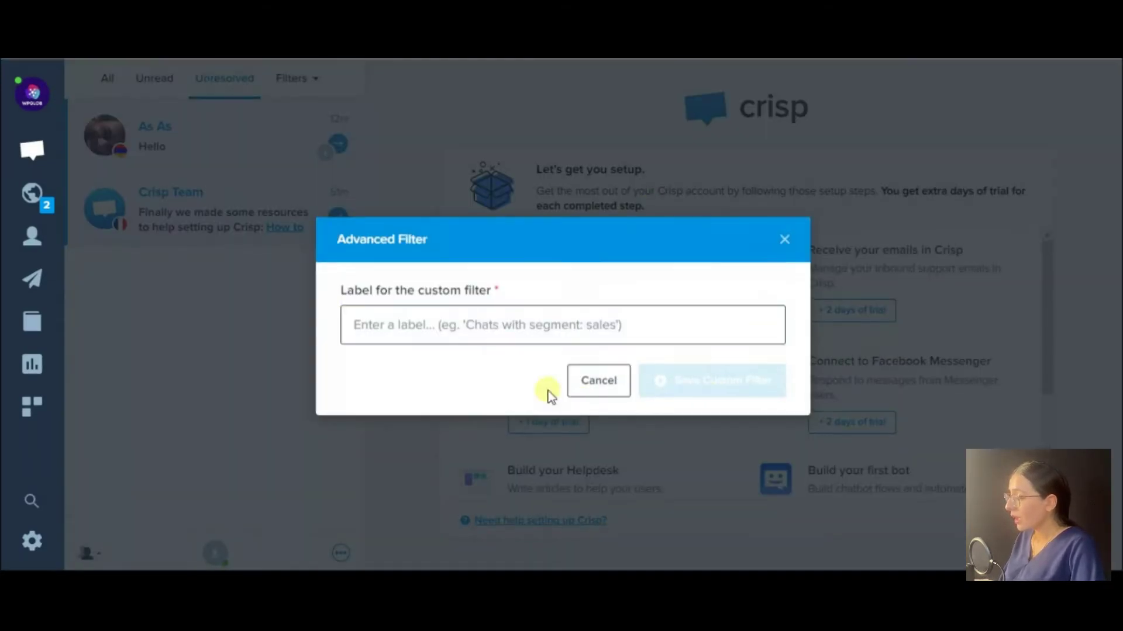
type("Loyal Clients")
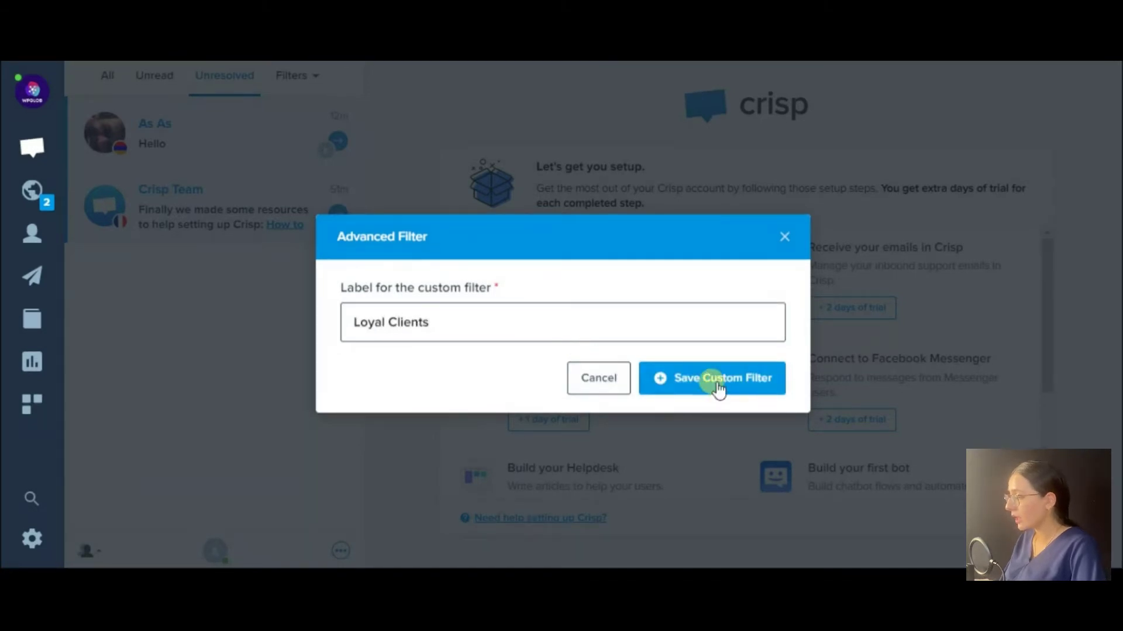
left_click(717, 386)
Add a User email criterion with no pattern and value 'a', then save the filter.
left_click(582, 326)
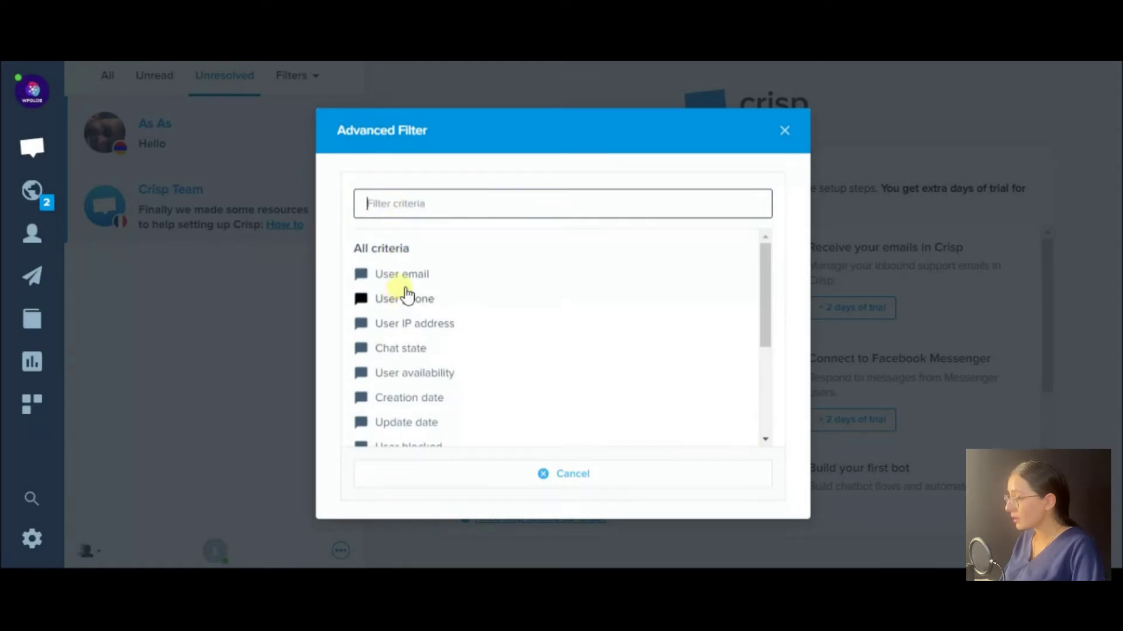
left_click(416, 273)
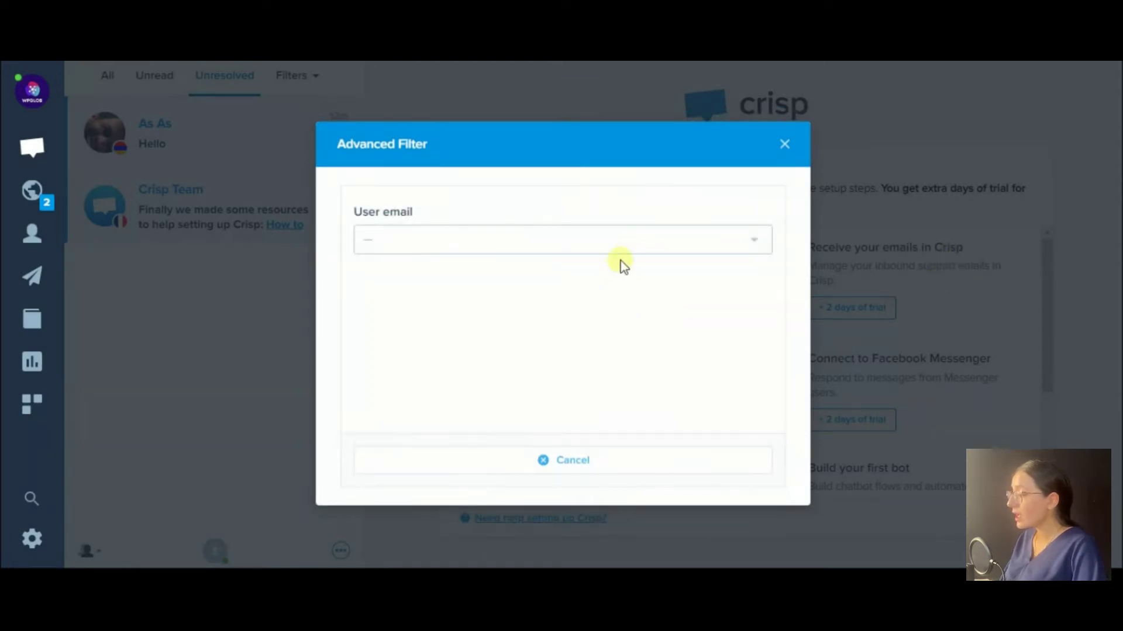
left_click(644, 243)
left_click(386, 301)
left_click(719, 289)
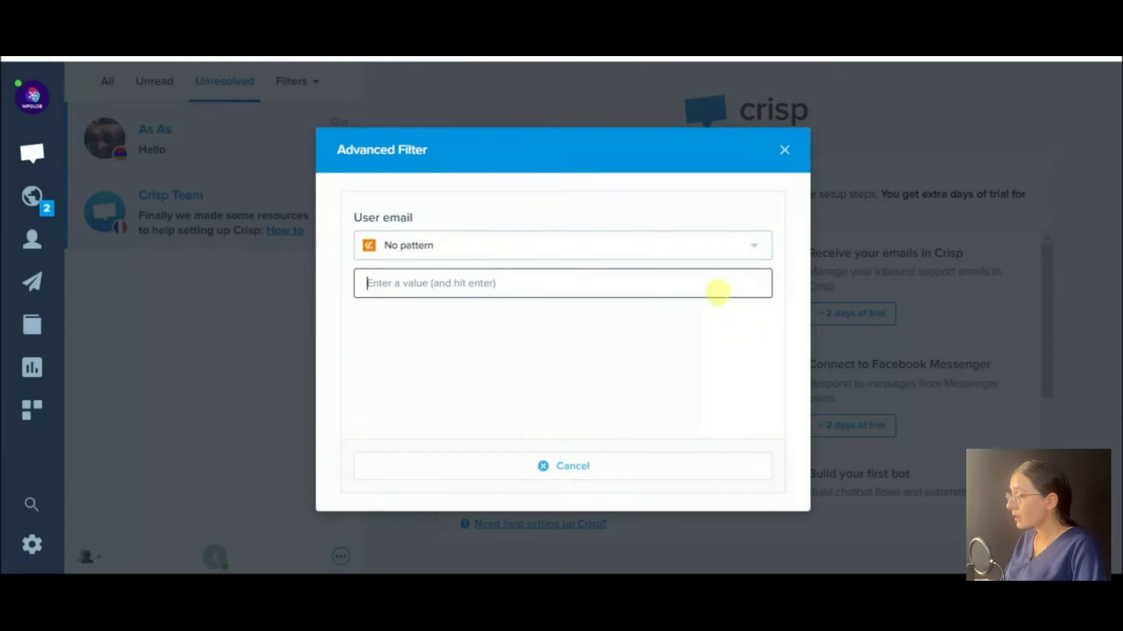
type("a")
key("Return")
left_click(622, 459)
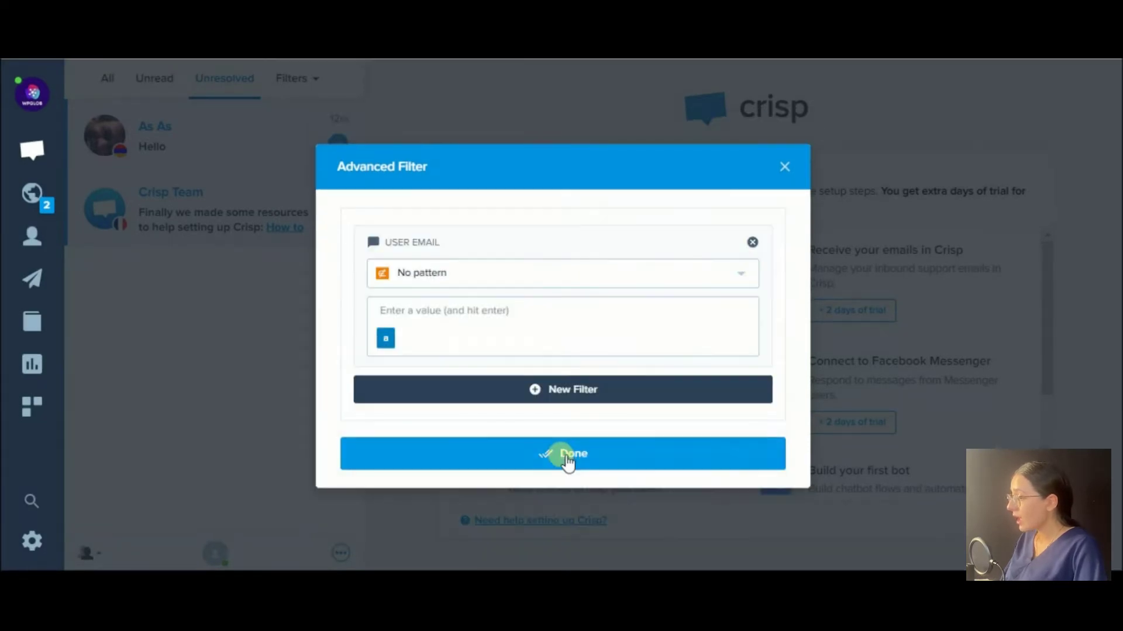
left_click(566, 458)
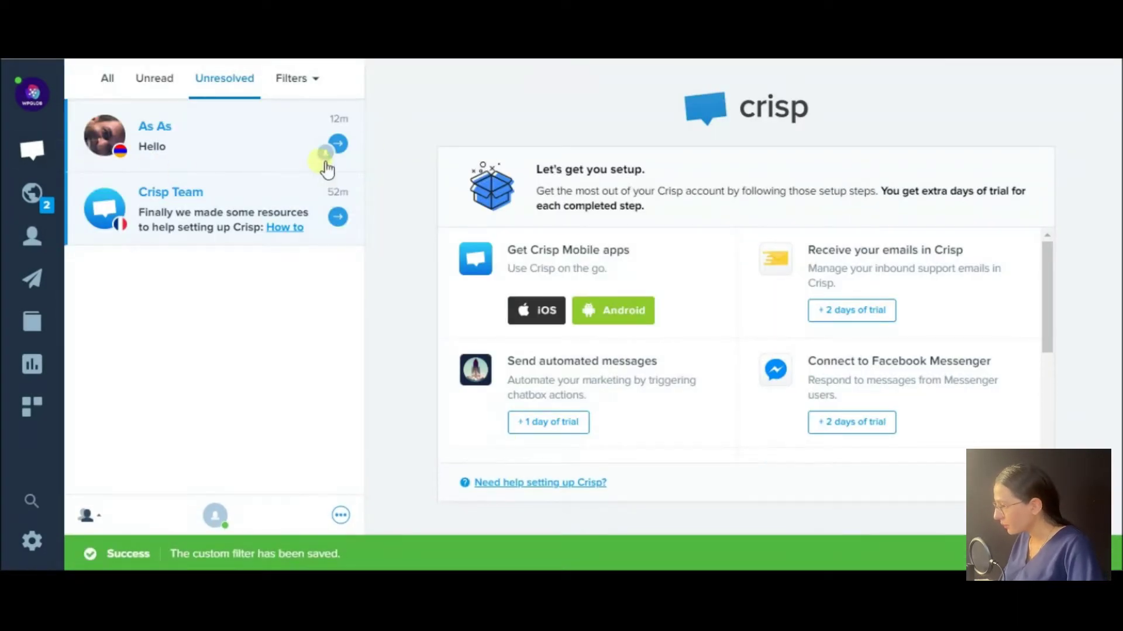
Confirm Loyal Clients appears in the filters list, then close the list.
left_click(301, 79)
mouse_move(296, 228)
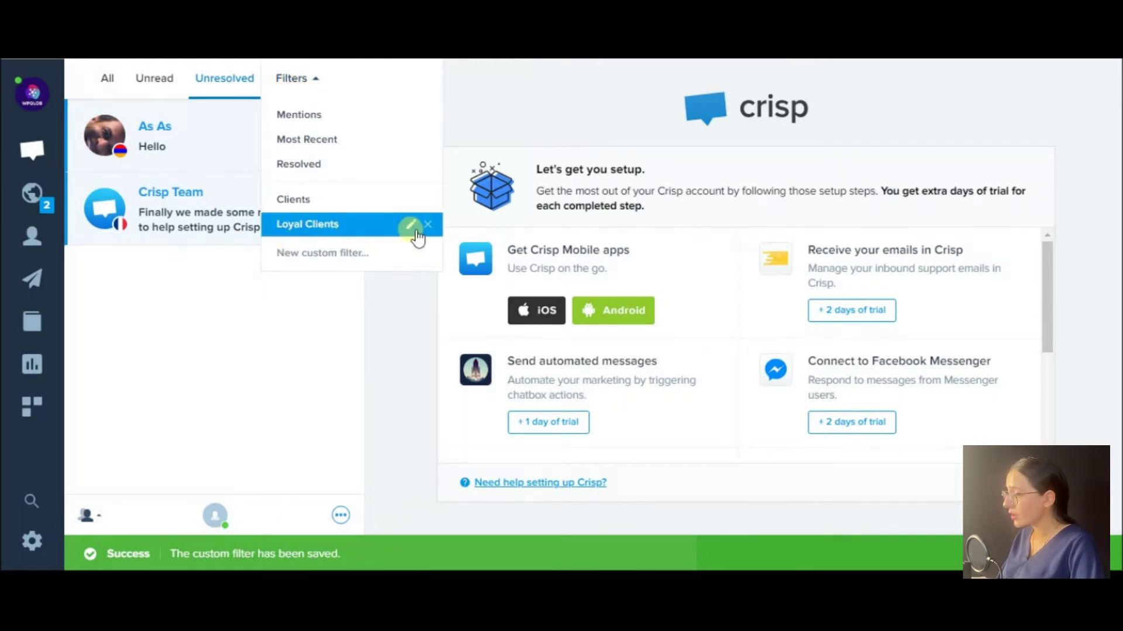
left_click(219, 360)
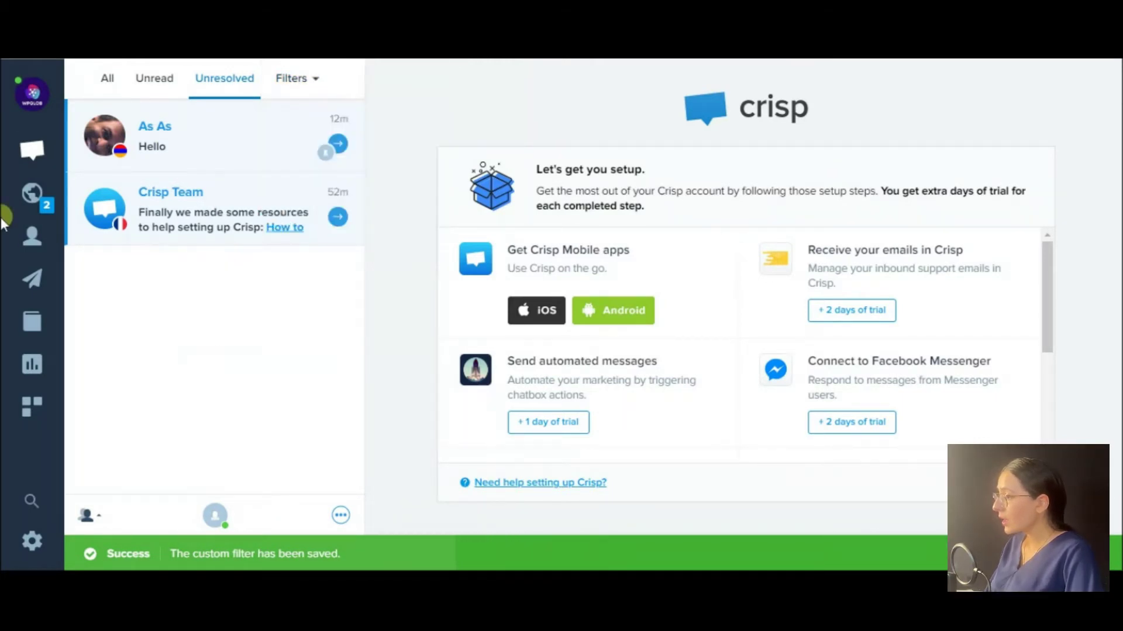
View live visitors on the map, then open the Contacts list with two contacts.
left_click(43, 198)
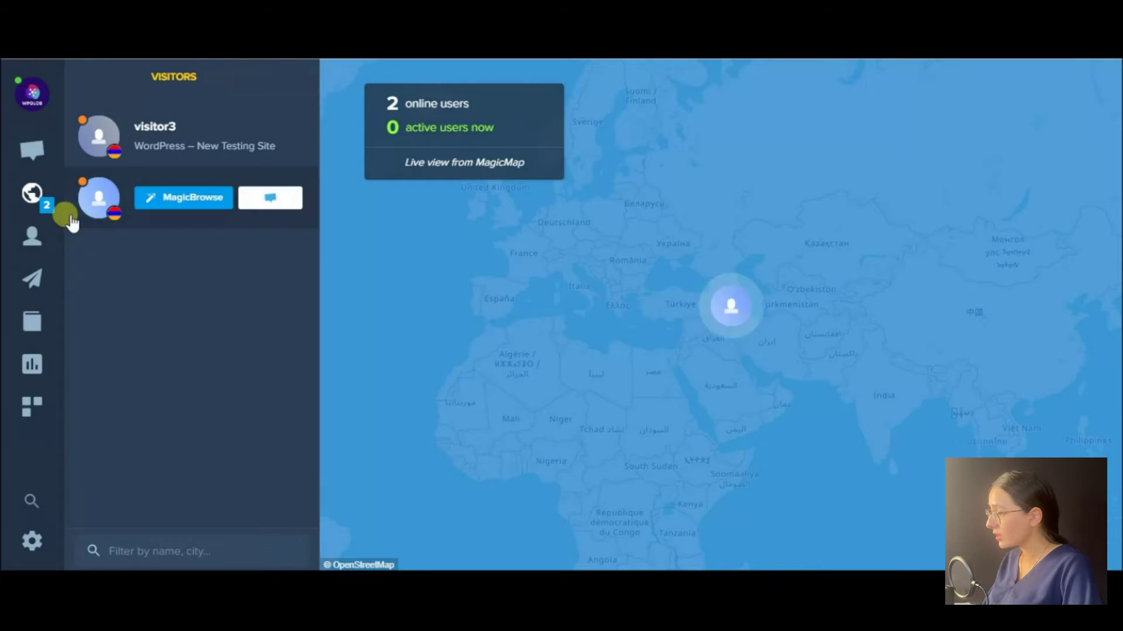
left_click(47, 248)
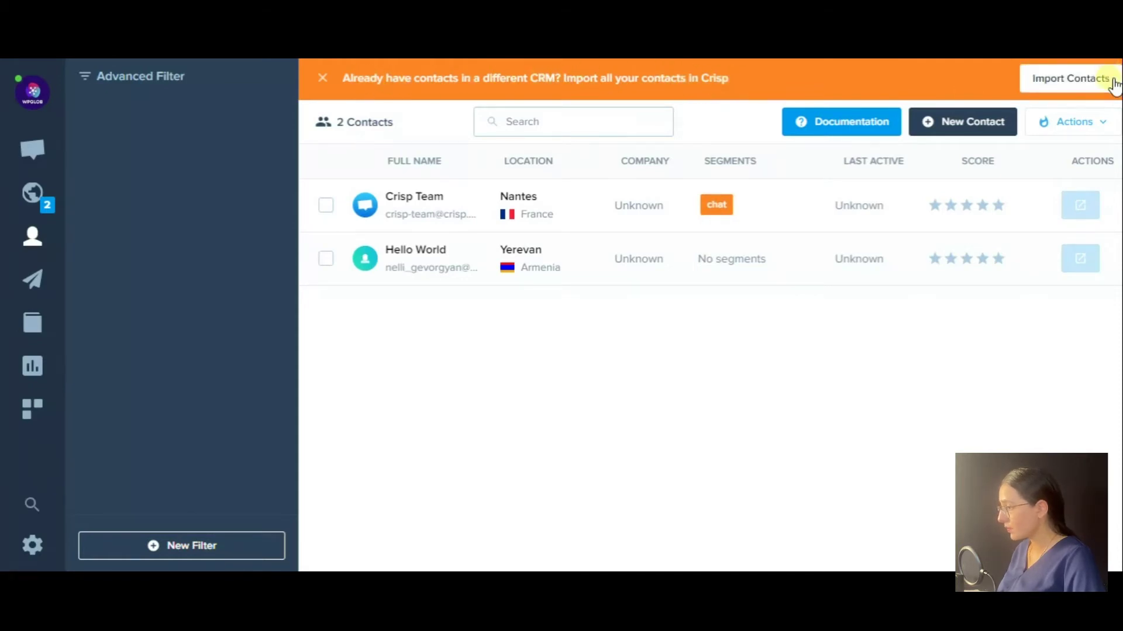
Open and dismiss the Import Contacts and New Contact forms, then go to Campaigns.
left_click(1093, 80)
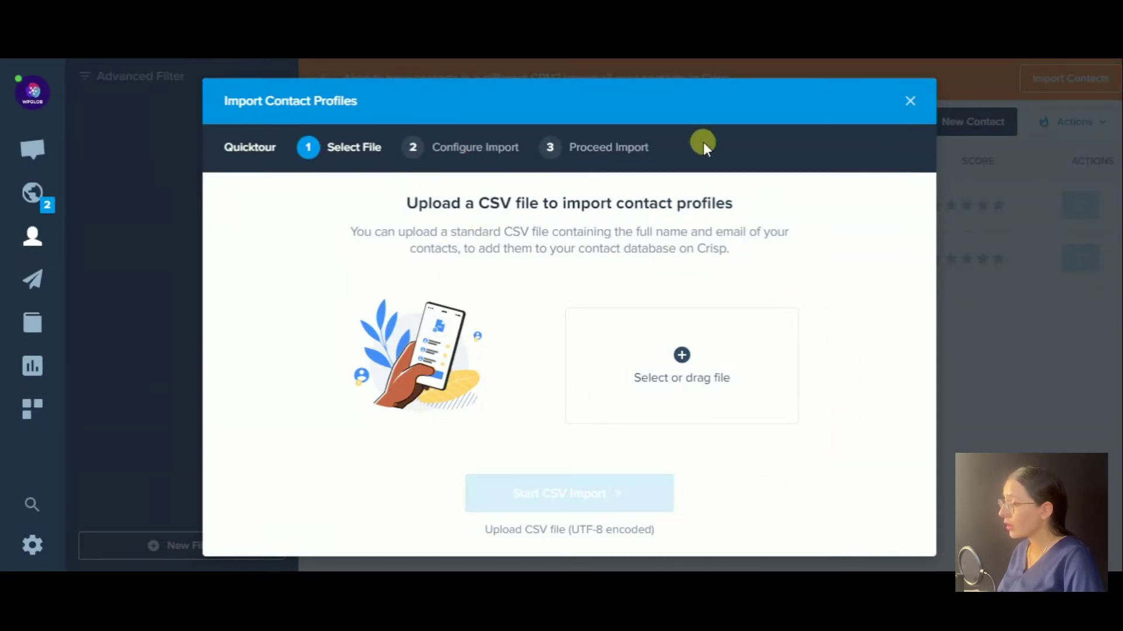
left_click(910, 101)
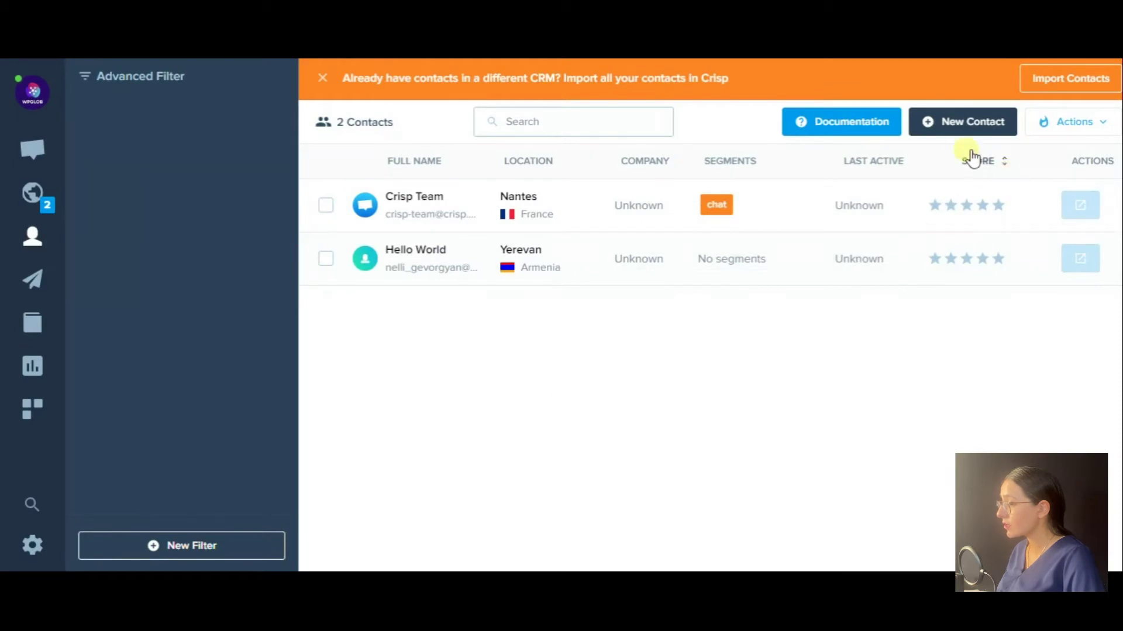
left_click(997, 125)
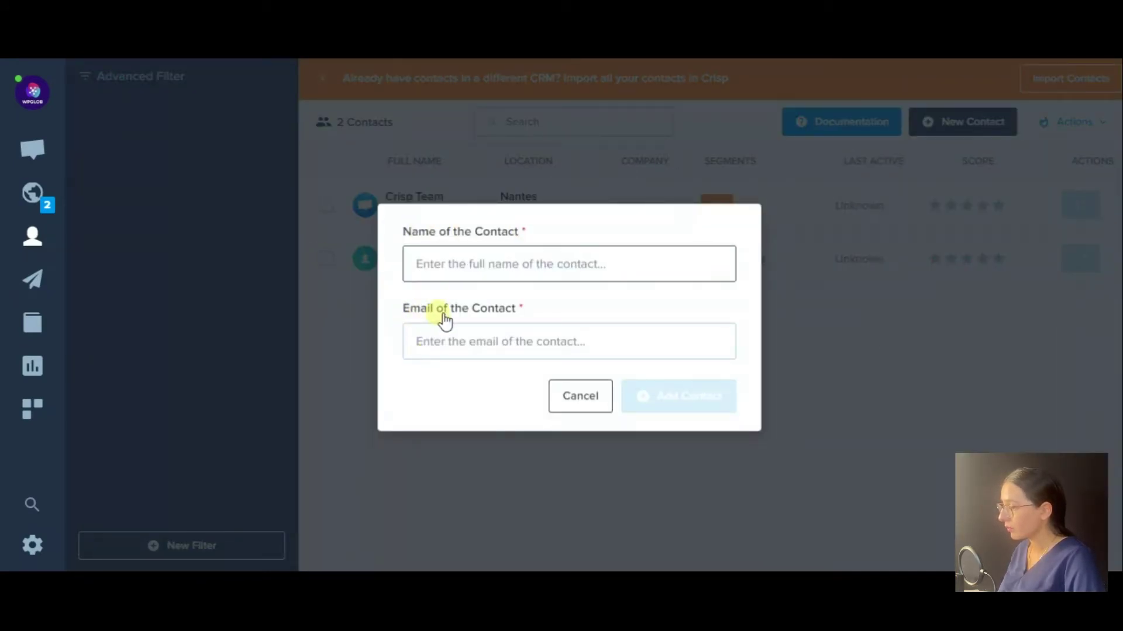
left_click(582, 400)
left_click(24, 280)
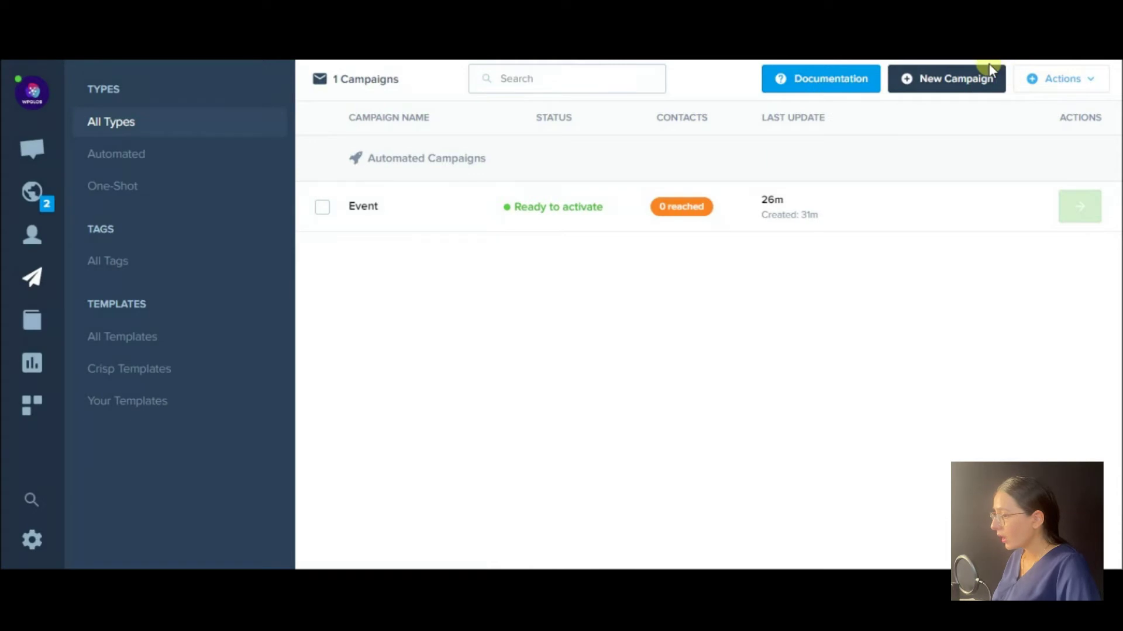
Start a new Automated Campaign named 'Event' and begin configuring its trigger.
left_click(900, 87)
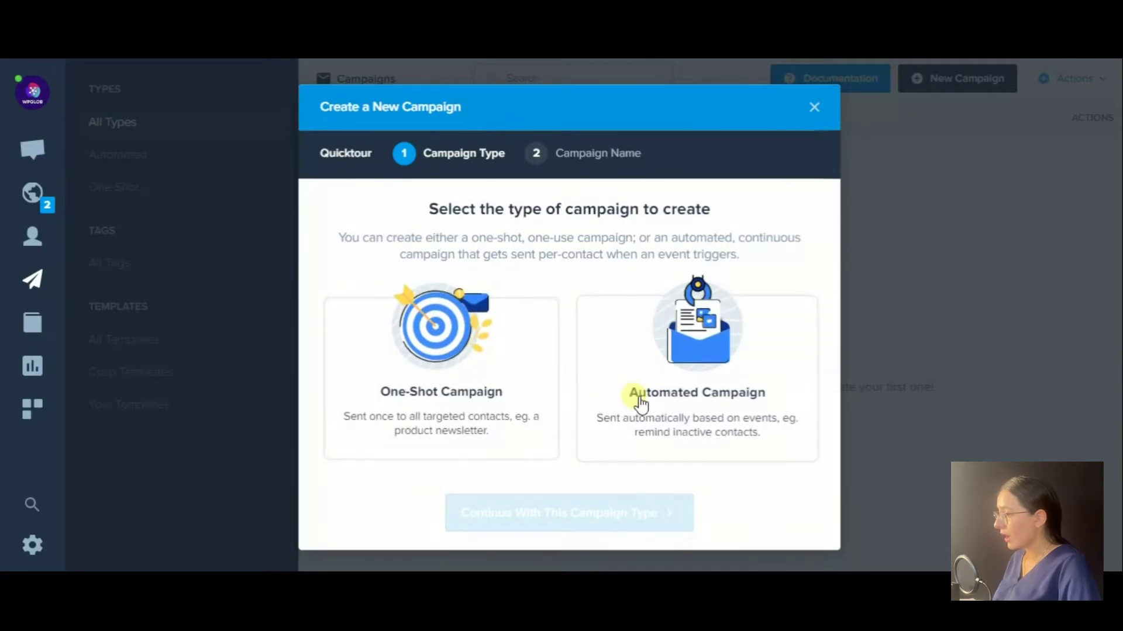
left_click(670, 357)
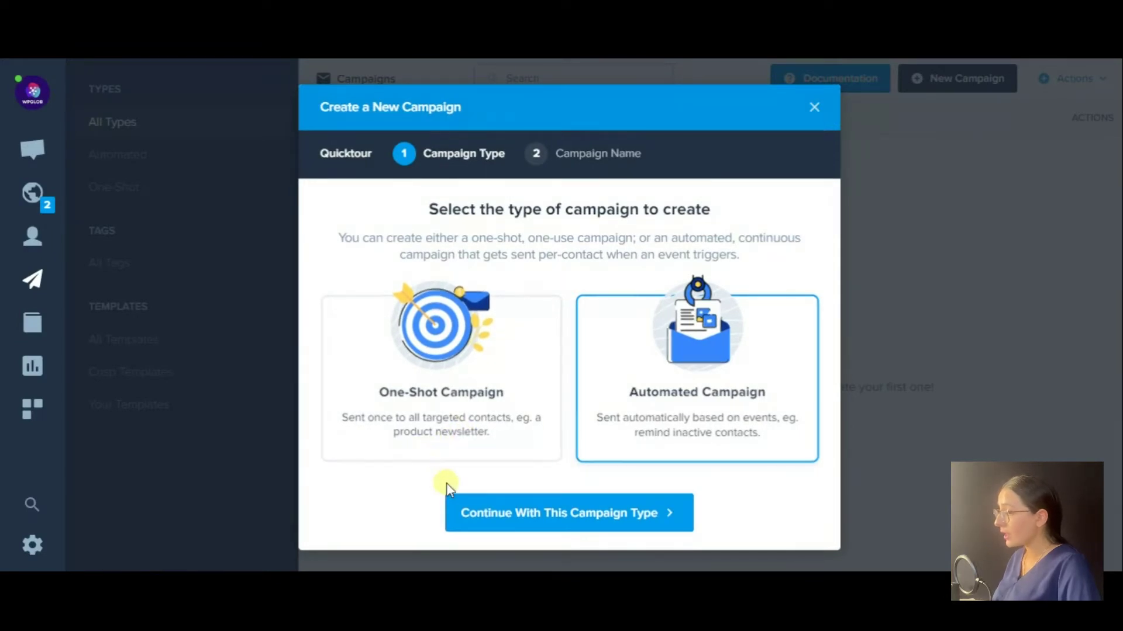
left_click(479, 514)
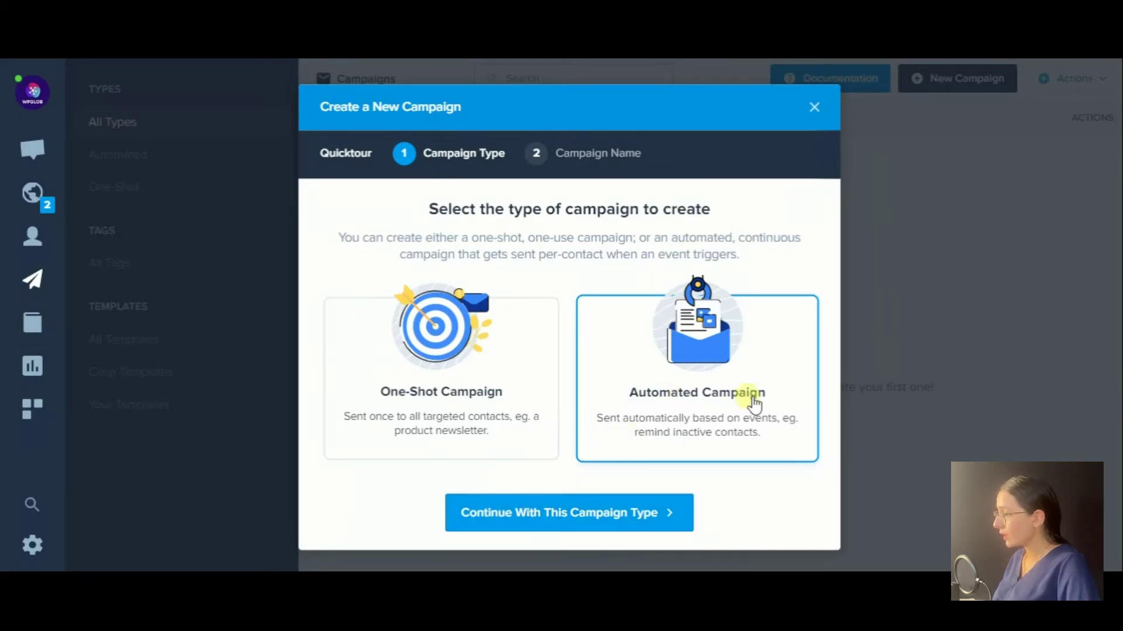
left_click(577, 512)
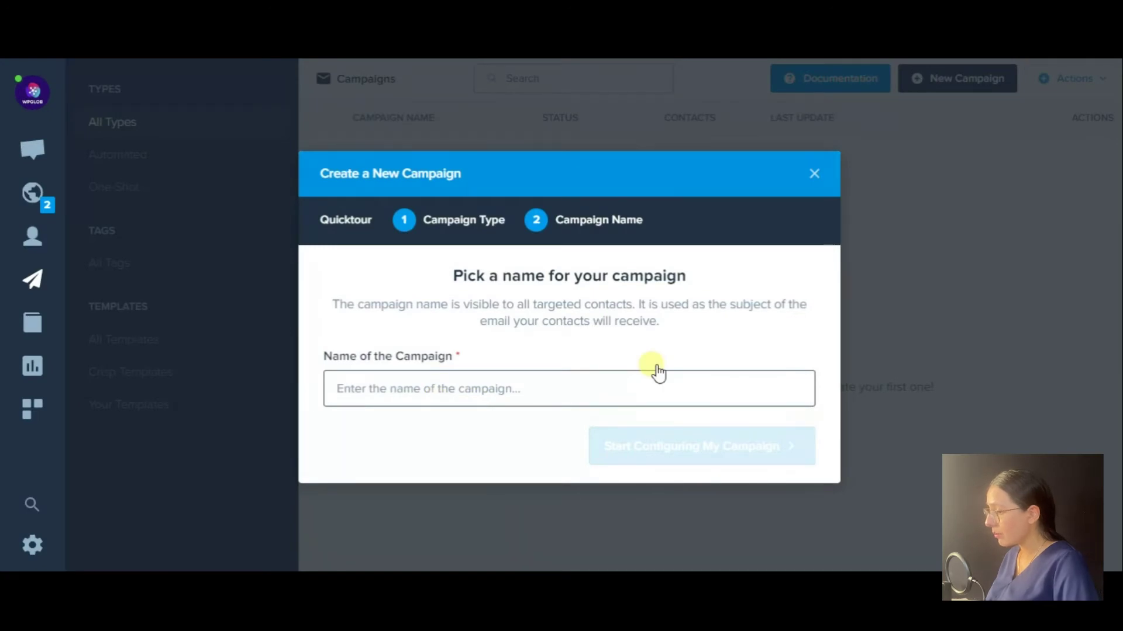
type("Event")
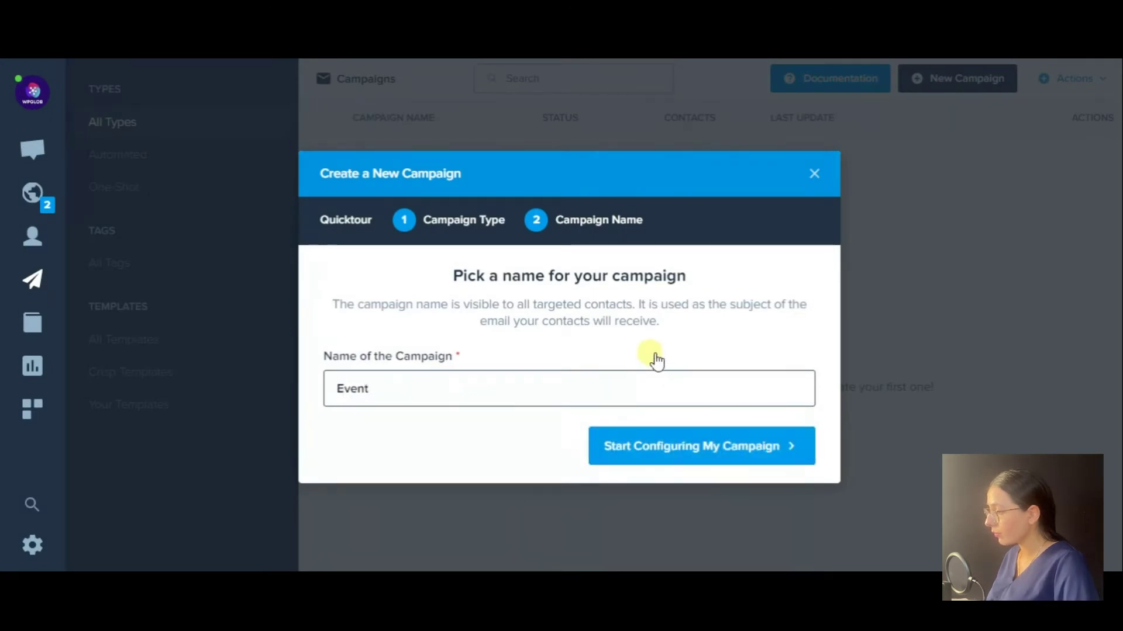
left_click(661, 448)
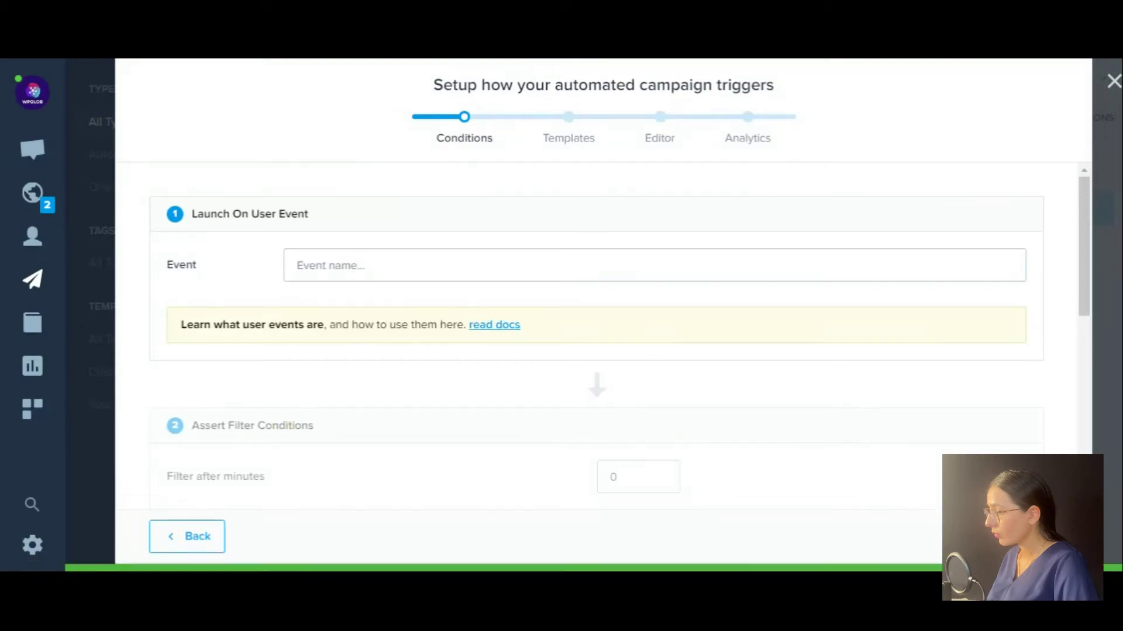
Enter 'New Even' as the campaign's event name, correcting a typo.
left_click(338, 267)
type("New E")
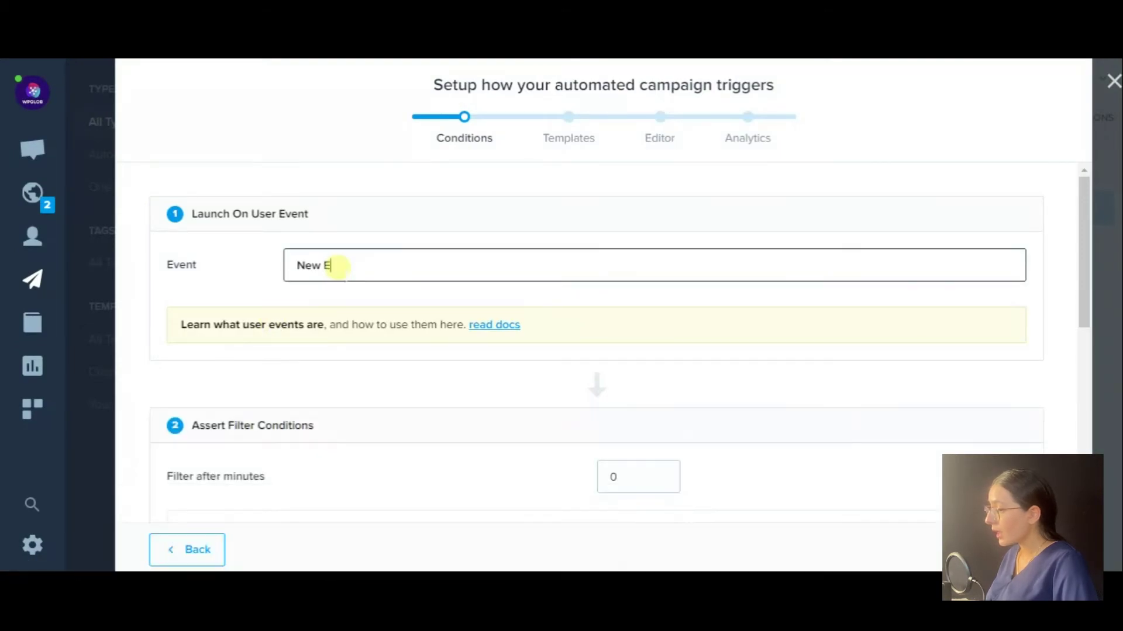
type("vem")
key("BackSpace")
type("nt")
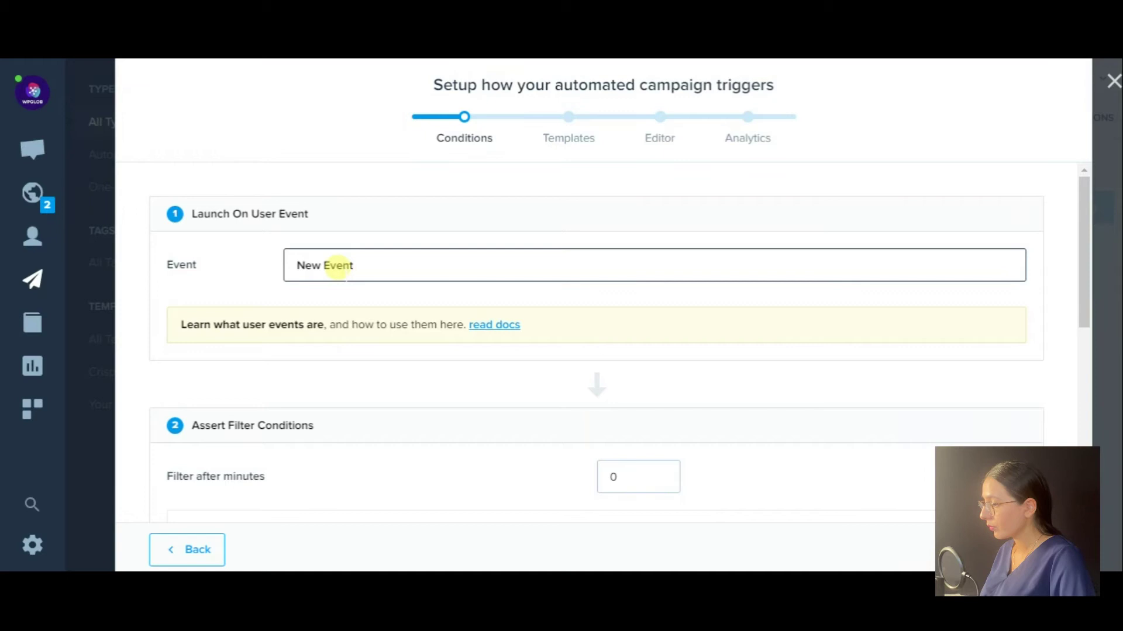
scroll(251, 451, "down", 3)
scroll(720, 328, "up", 1)
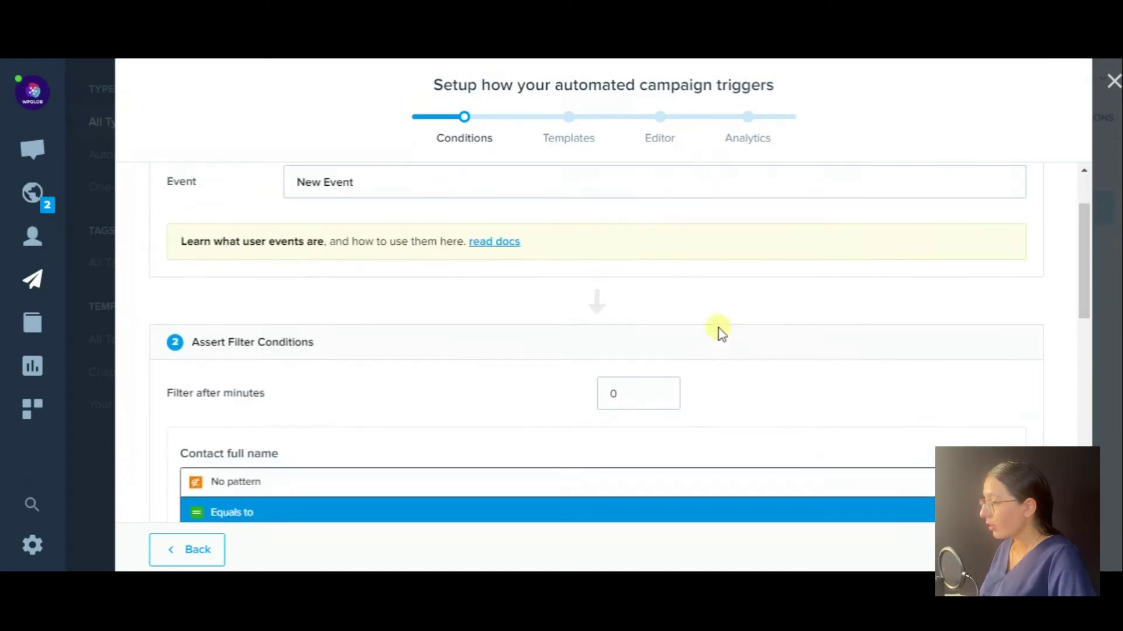
left_click_drag(1082, 243, 1072, 326)
Limit to contacts whose full name starts with 'A', then continue to Templates.
left_click(220, 380)
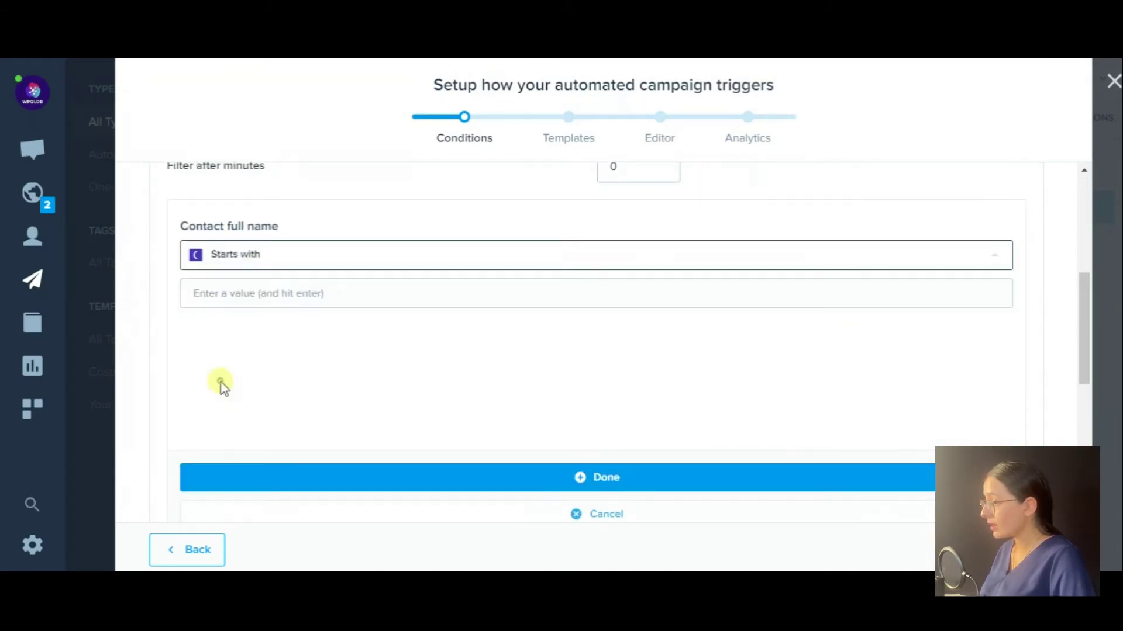
left_click(238, 291)
type("A")
key("Return")
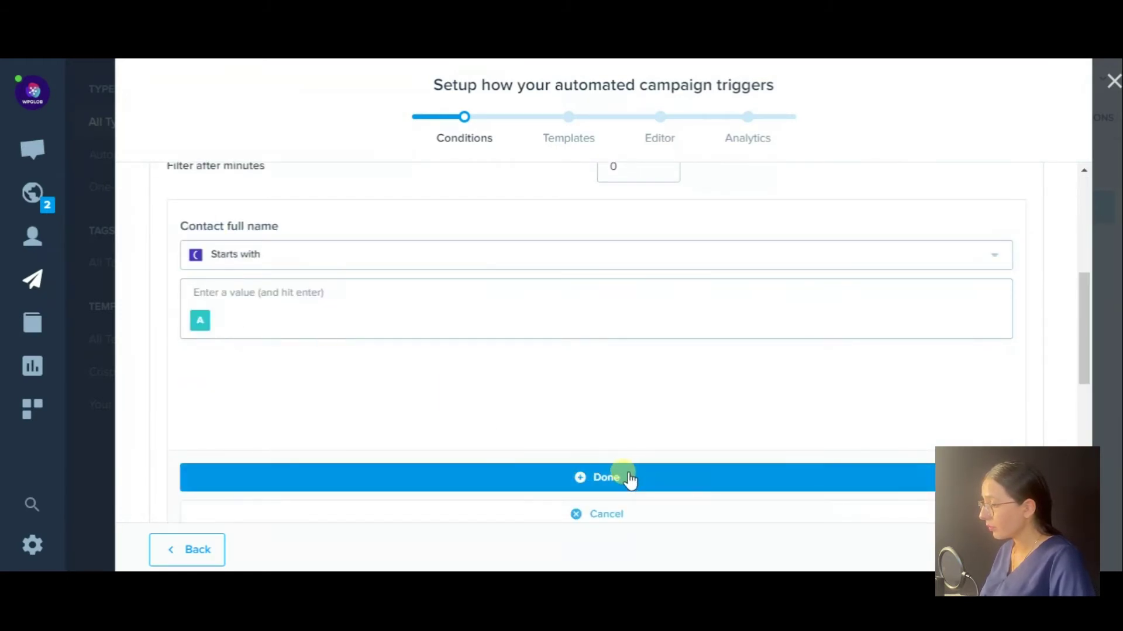
left_click(625, 477)
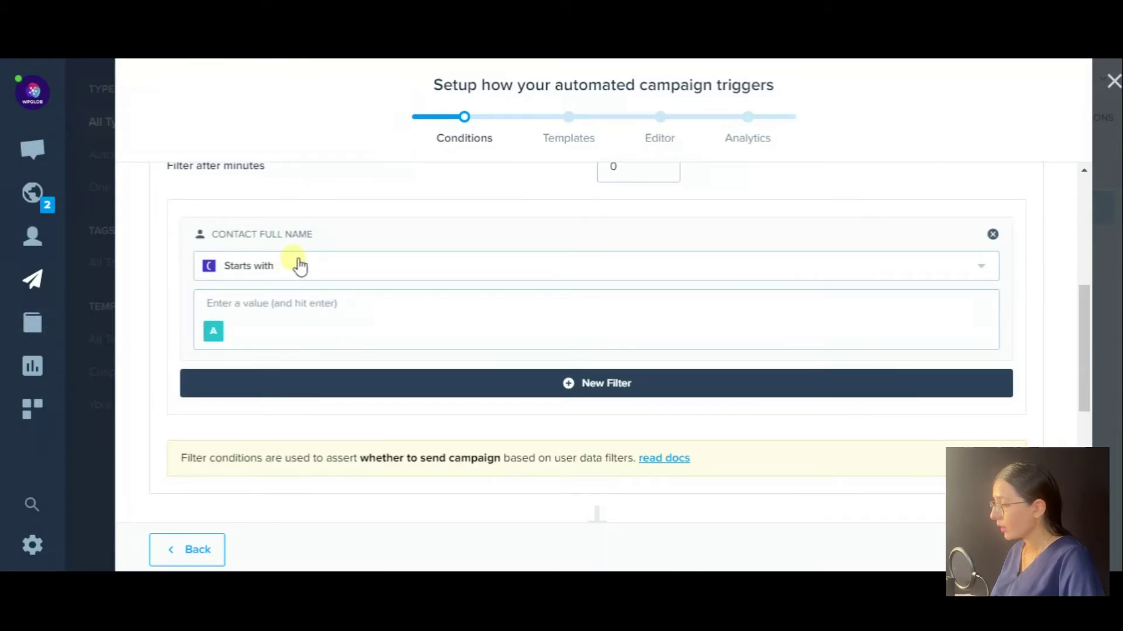
left_click(971, 550)
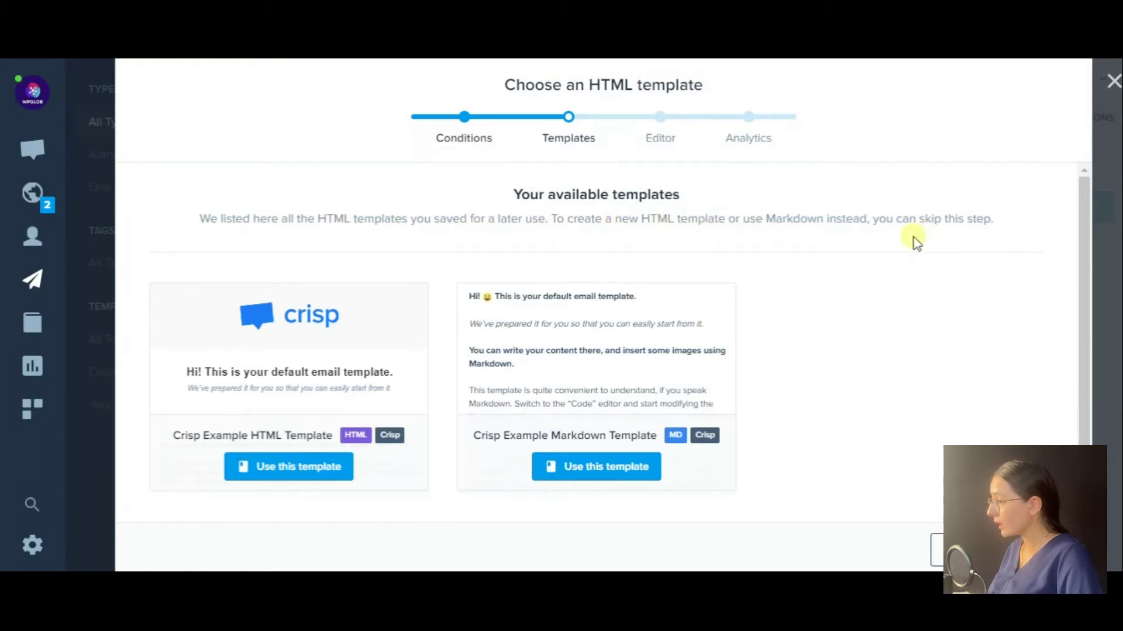
Apply the Crisp example HTML template and change its heading to 'Hey There!! Thanks for following us!!!'.
left_click(184, 373)
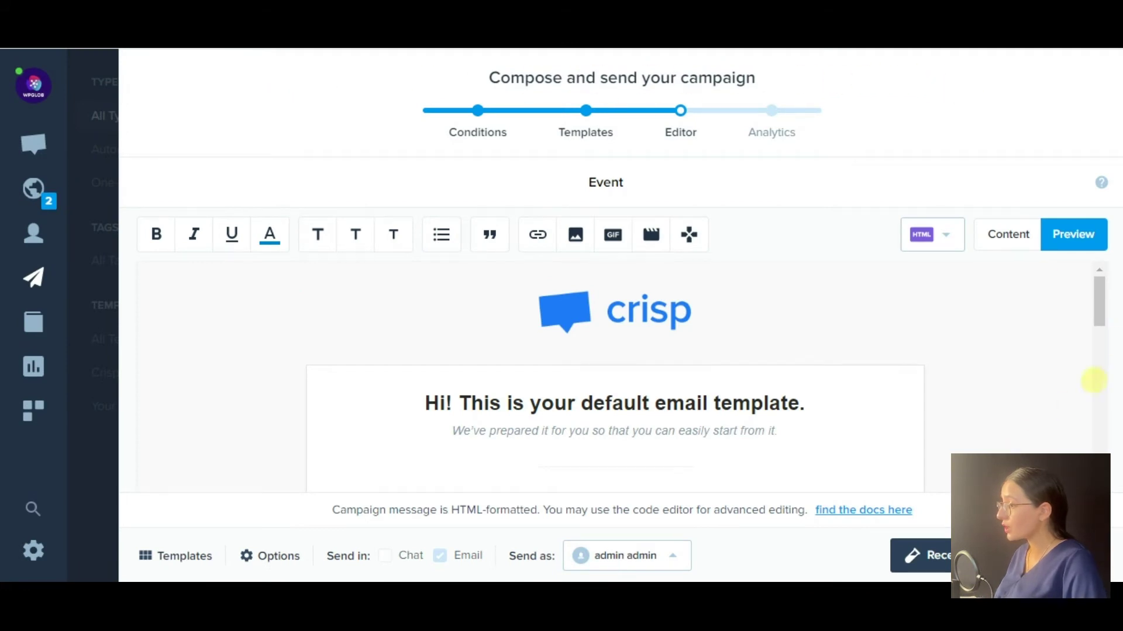
mouse_move(1102, 309)
left_mouse_down()
mouse_move(1099, 438)
mouse_move(1097, 291)
left_mouse_up()
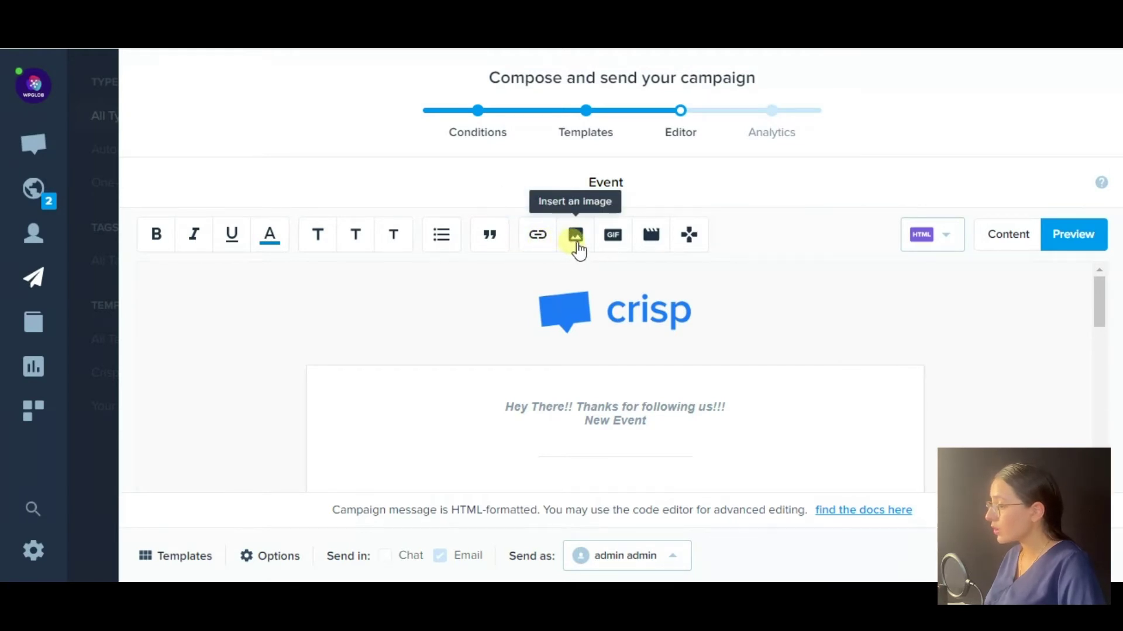
scroll(649, 371, "down", 2)
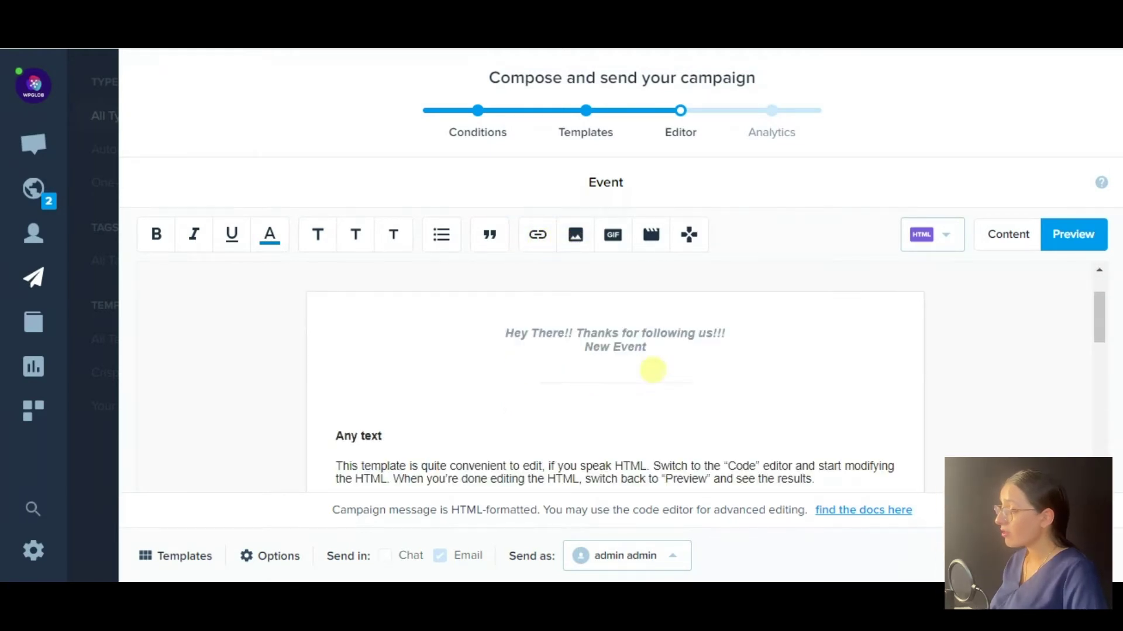
left_click(613, 234)
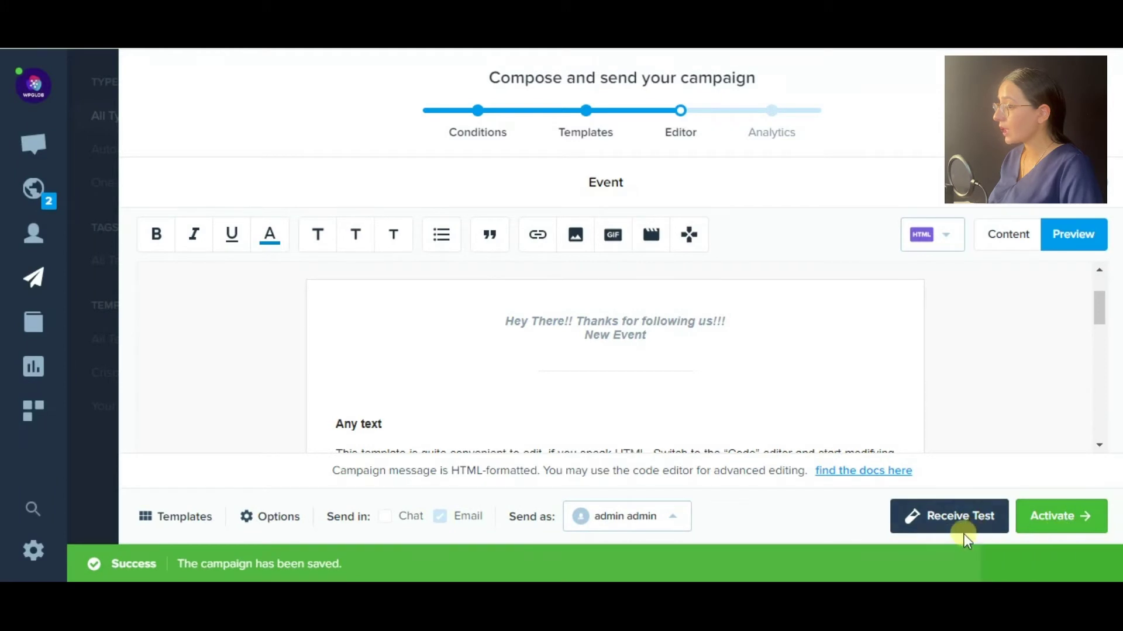
Activate the saved campaign, confirming with Activate Campaign.
left_click(1077, 554)
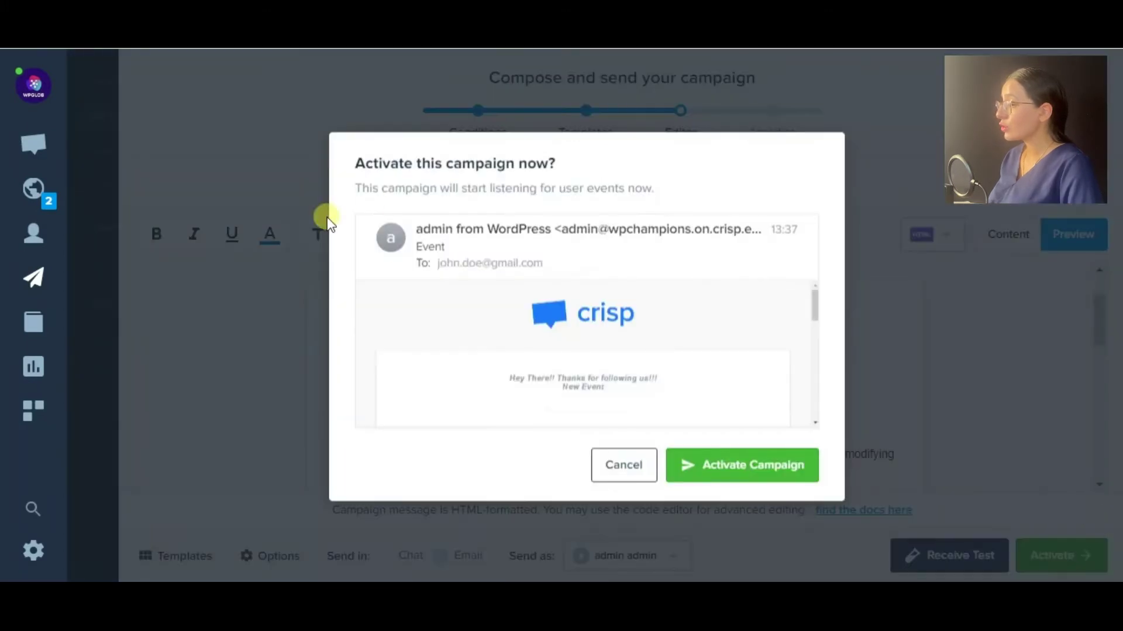
left_click_drag(814, 302, 815, 434)
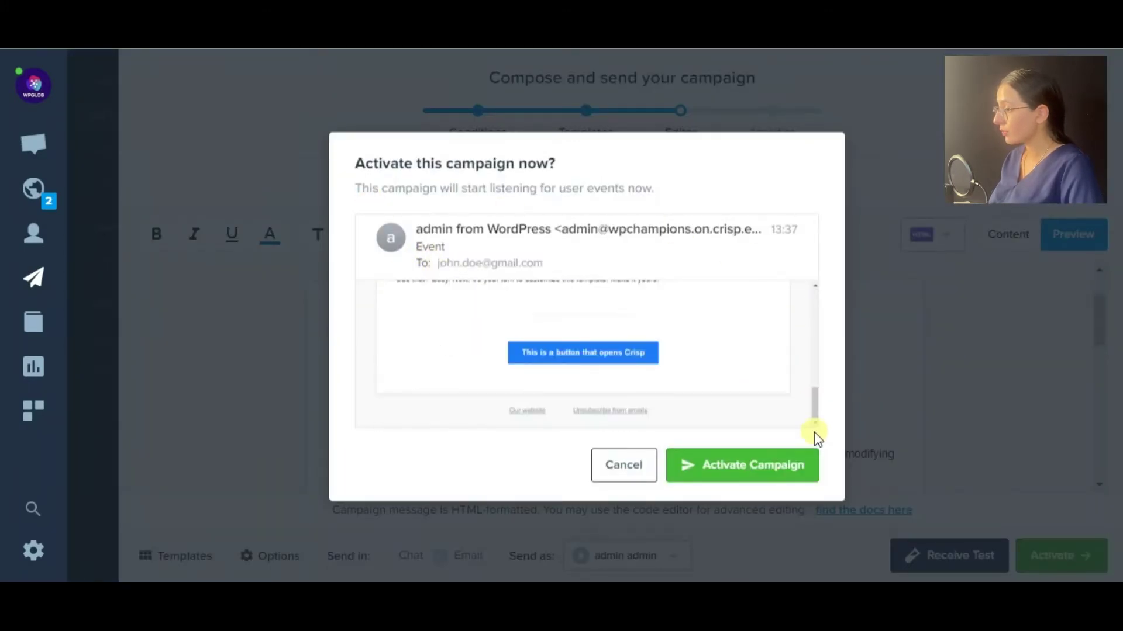
left_click(34, 322)
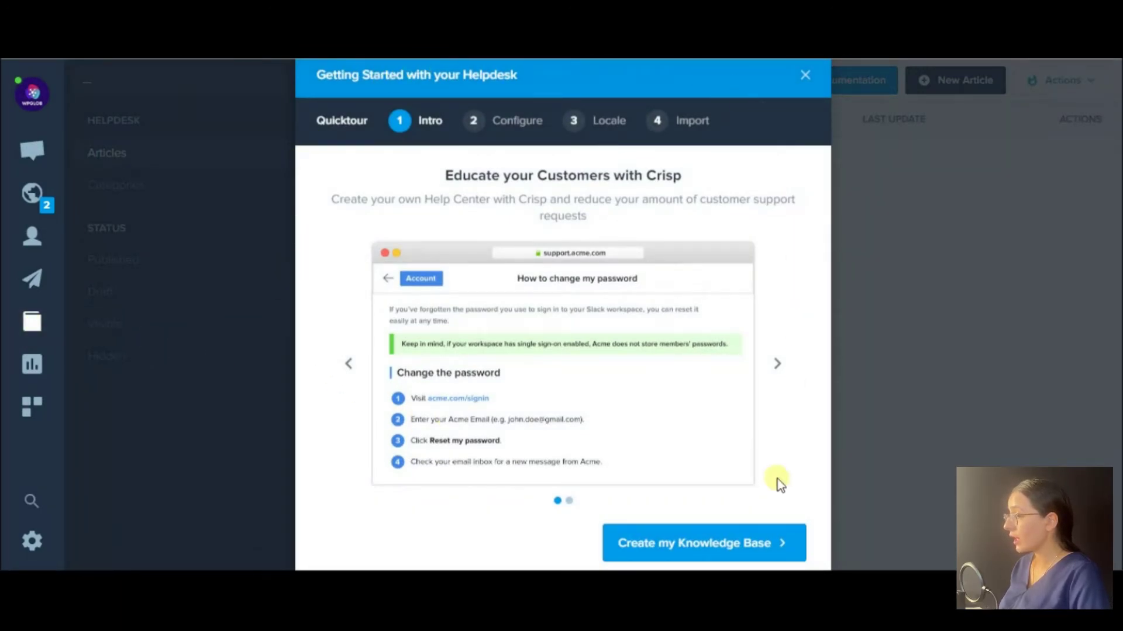
Skim the Helpdesk intro slides and close the getting-started tour.
left_click(778, 369)
left_click(784, 373)
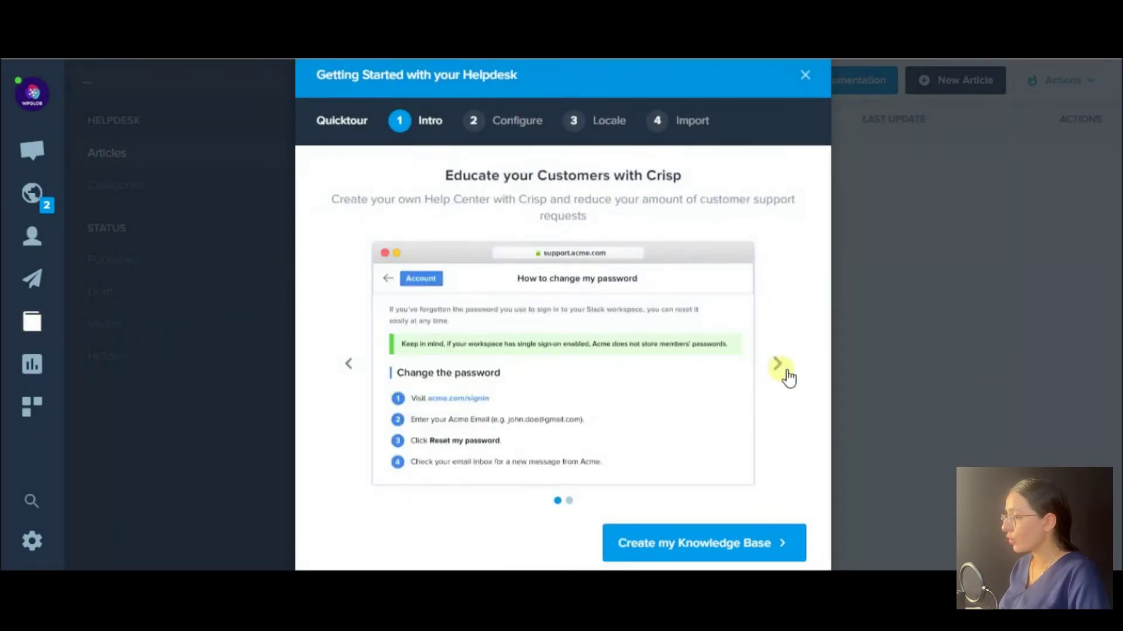
left_click(962, 338)
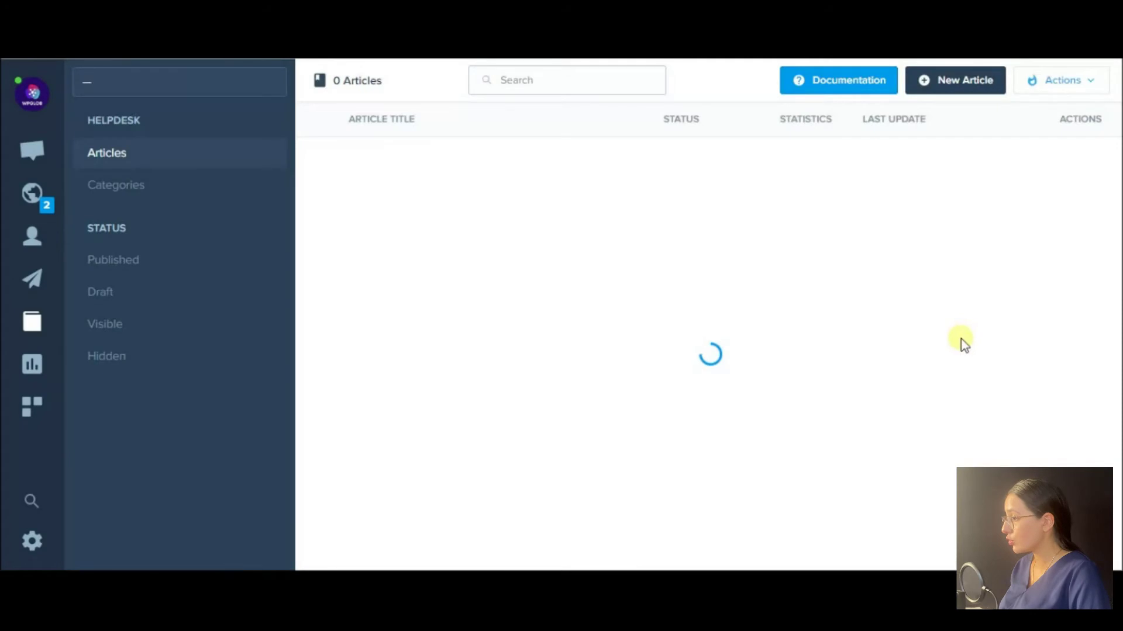
In Analytics, review the Messaging statistics and the Contacts statistics with visitor locations.
left_click(34, 363)
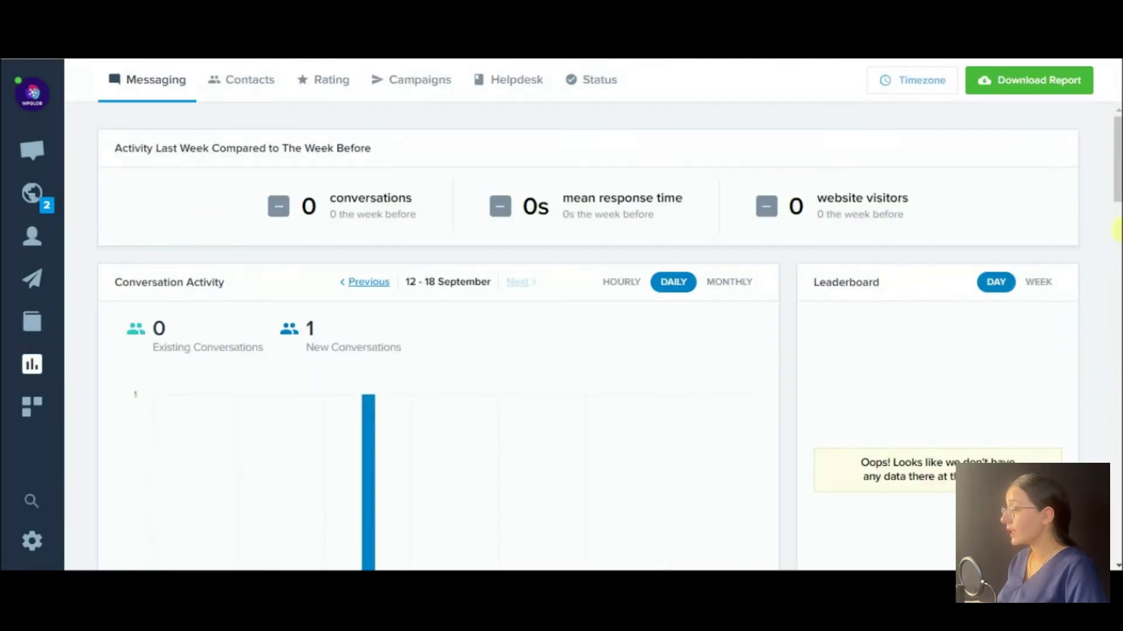
left_click(1117, 253)
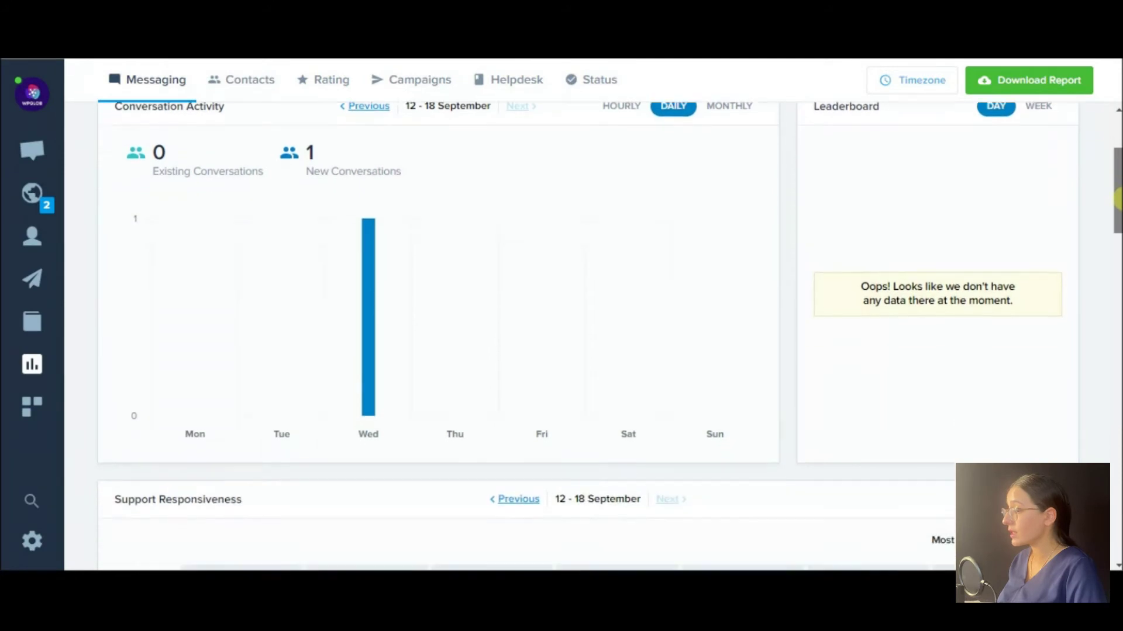
left_click_drag(1117, 253, 1116, 103)
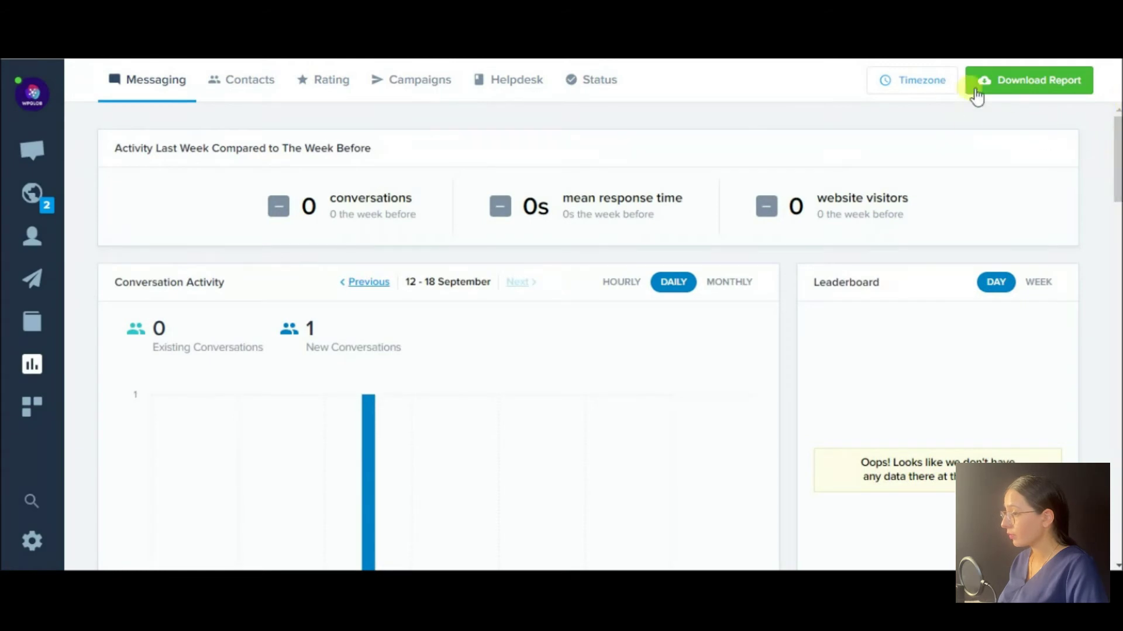
left_click(235, 86)
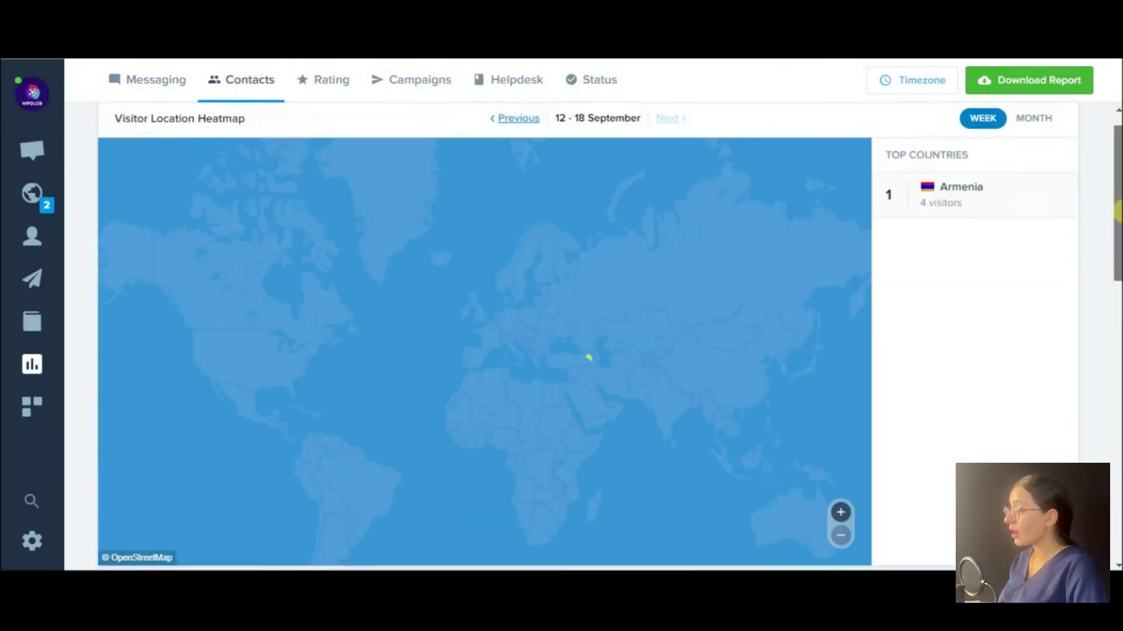
left_click_drag(1117, 210, 1118, 510)
scroll(675, 192, "up", 15)
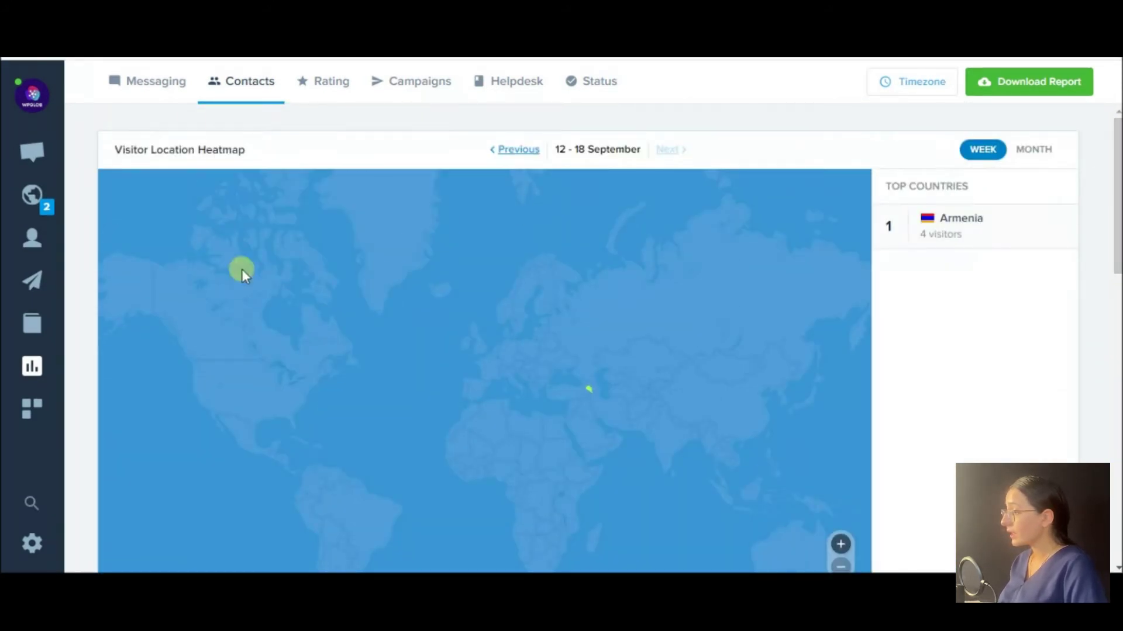
Review the Rating, Campaigns, Helpdesk and Status analytics reports.
left_click(321, 82)
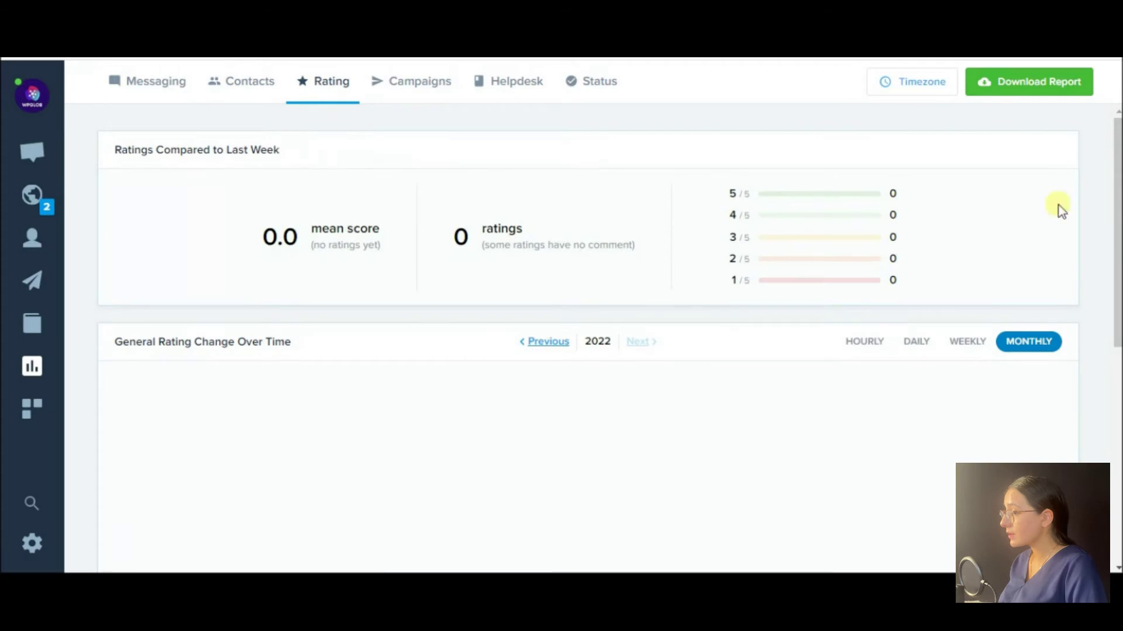
mouse_move(1117, 146)
left_mouse_down()
mouse_move(1117, 368)
mouse_move(1117, 129)
left_mouse_up()
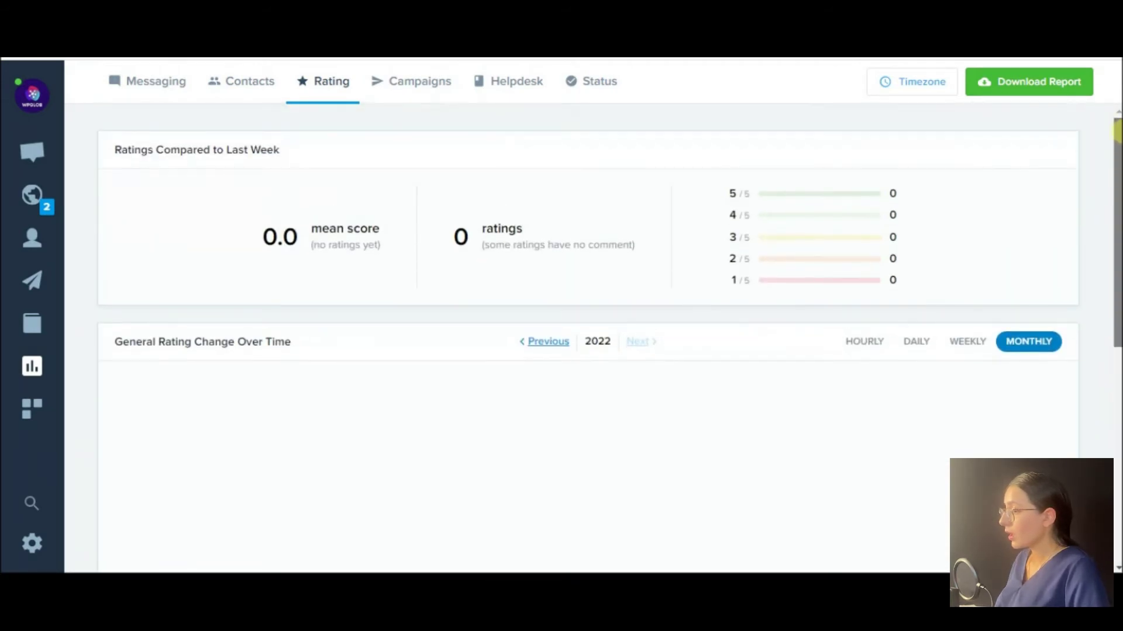
left_click(448, 91)
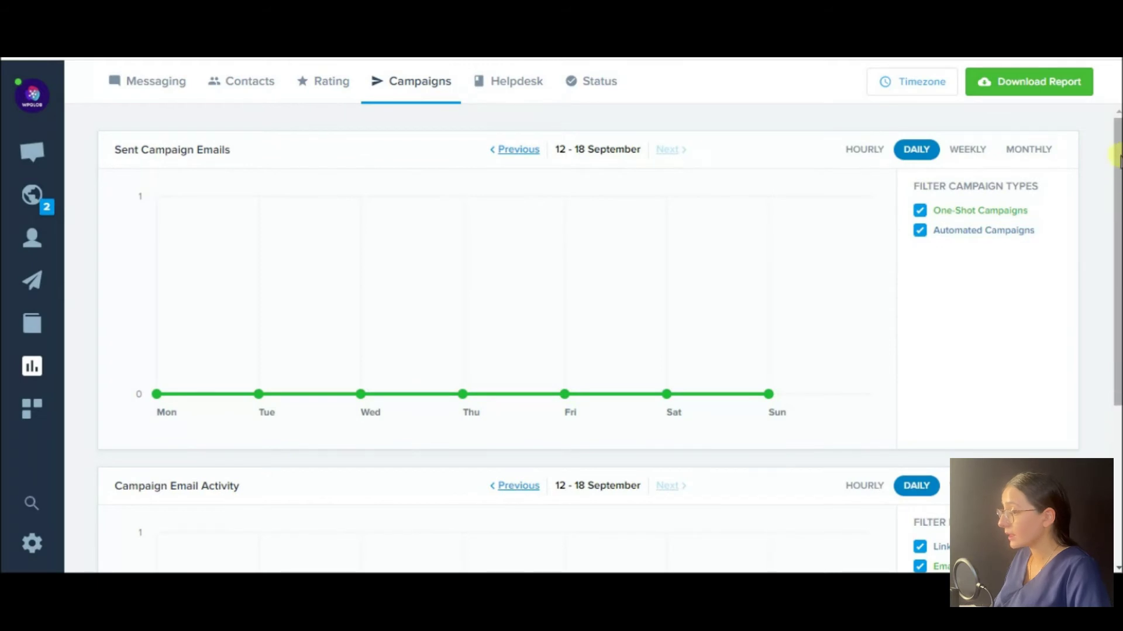
left_click_drag(1117, 158, 1117, 161)
left_click(503, 88)
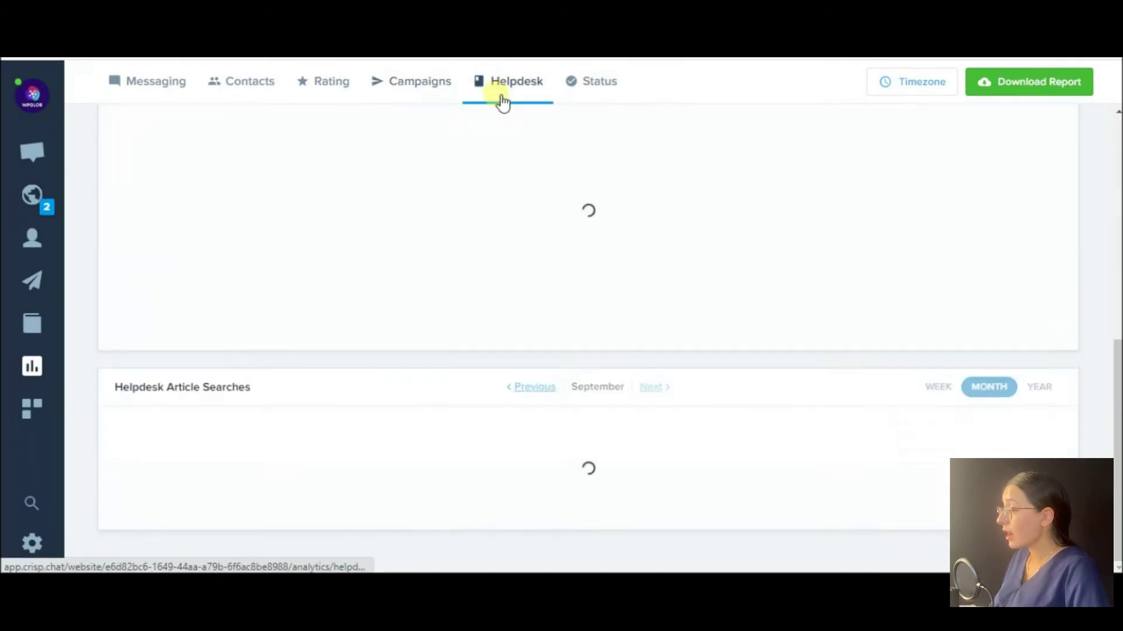
scroll(1116, 327, "down", 4)
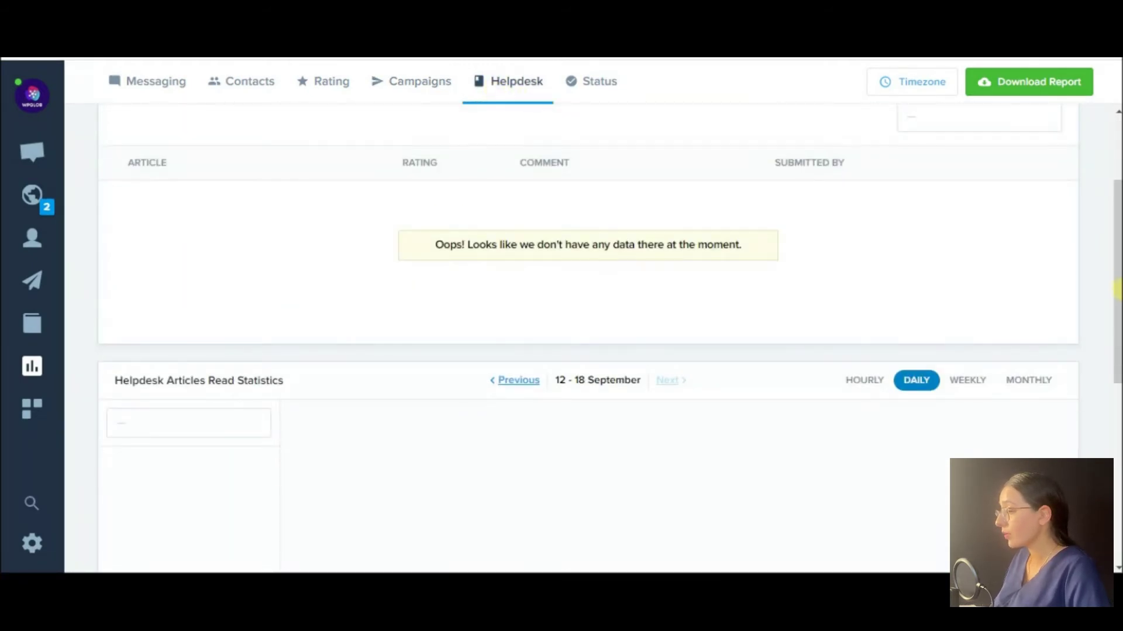
left_click(608, 81)
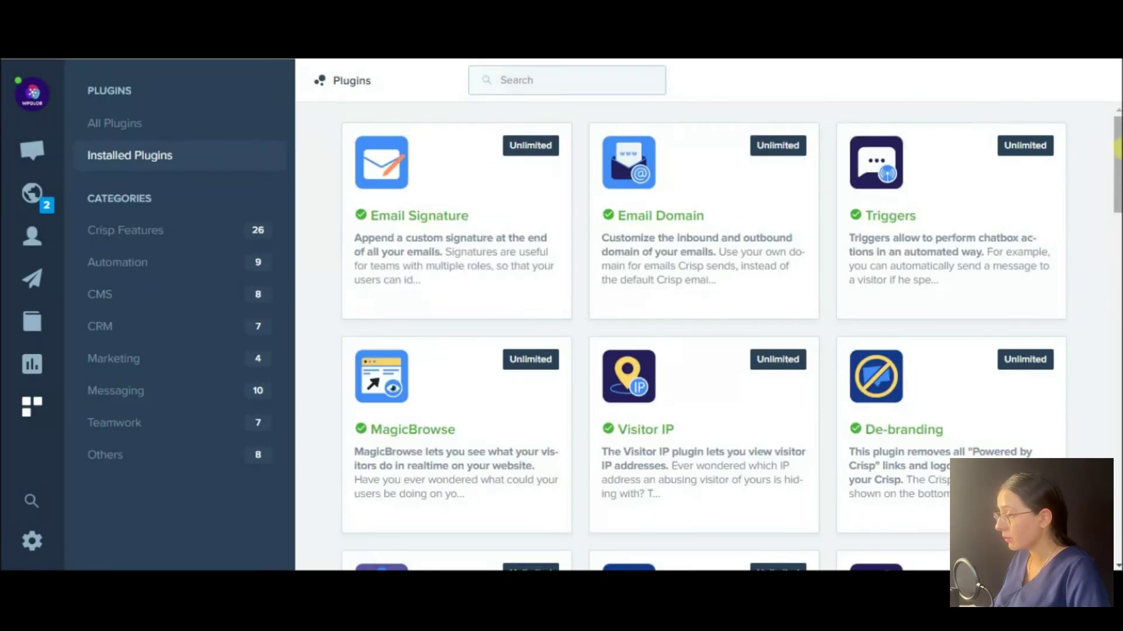
Browse the full plugin list and the Crisp Features plugins.
scroll(702, 327, "down", 10)
scroll(1117, 497, "up", 10)
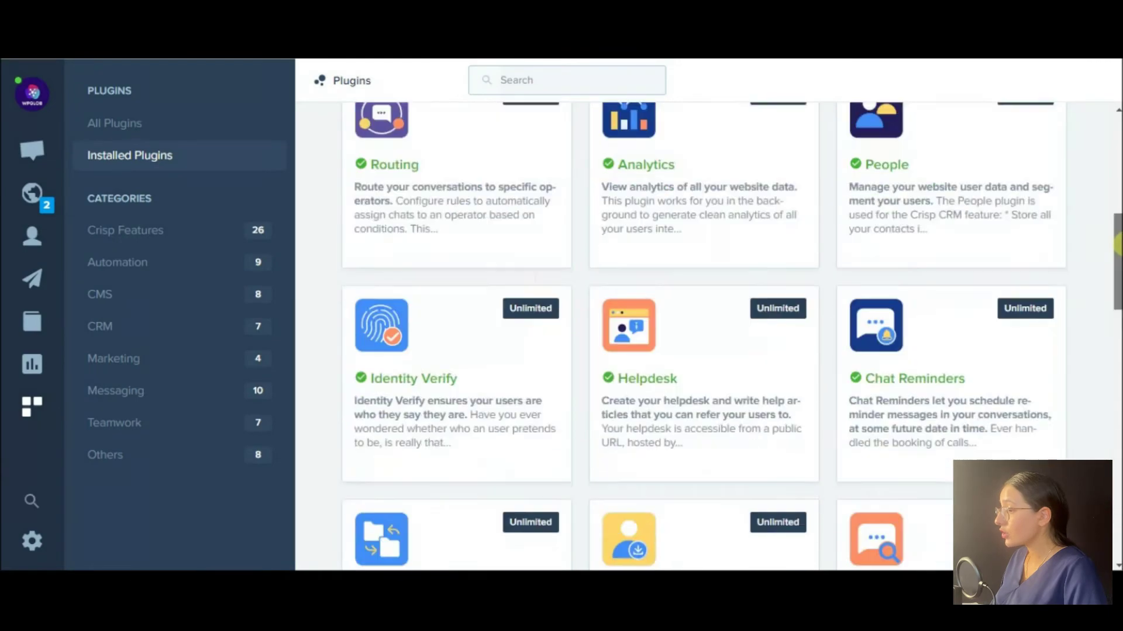
left_click(143, 124)
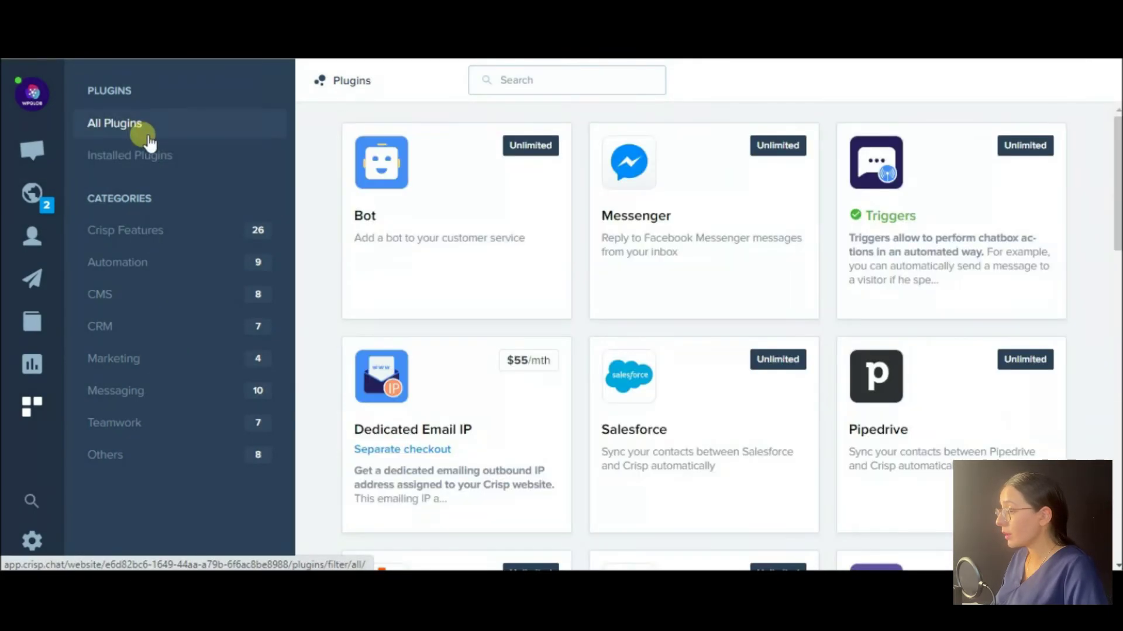
scroll(1116, 526, "down", 20)
scroll(1118, 526, "down", 20)
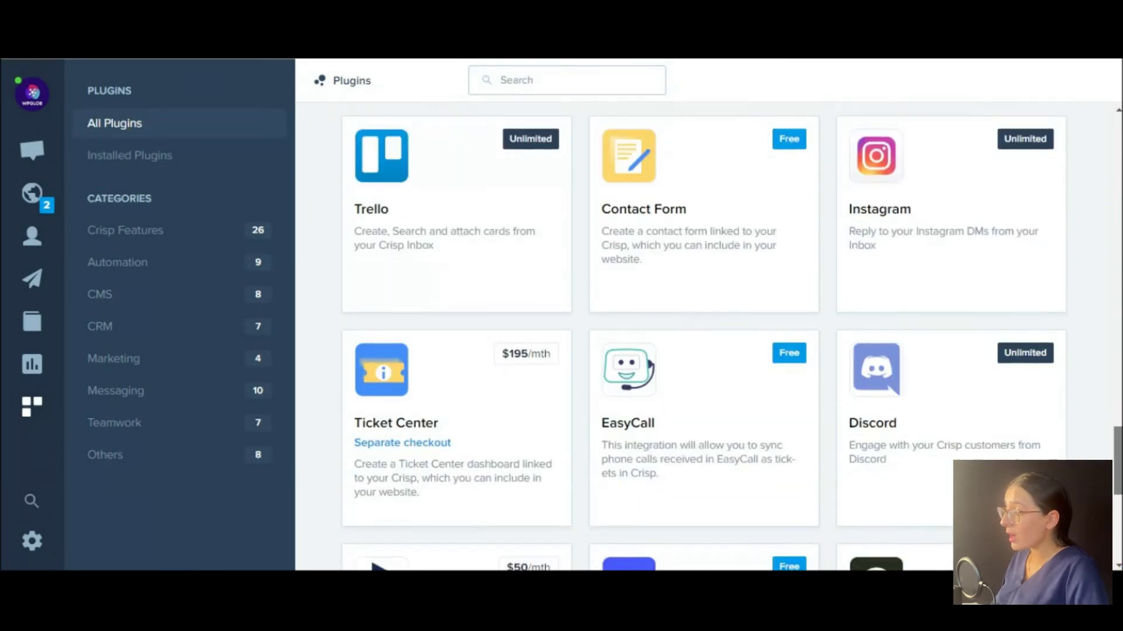
left_click(145, 230)
scroll(1118, 301, "down", 6)
scroll(1118, 301, "down", 10)
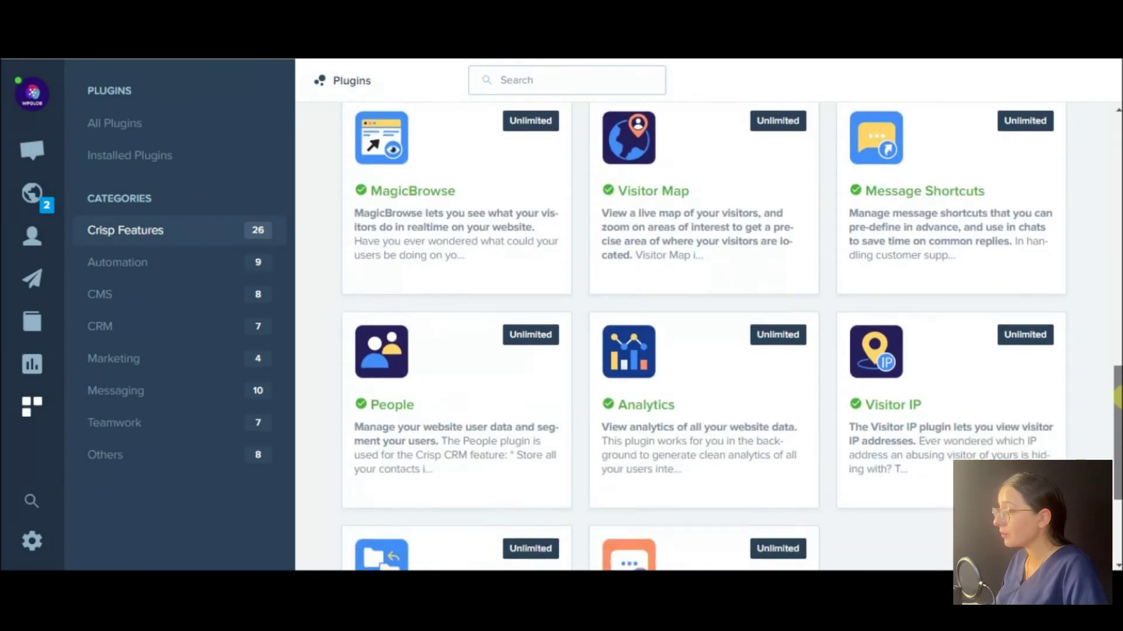
Browse the Automation, CMS and CRM plugin categories.
left_click(130, 264)
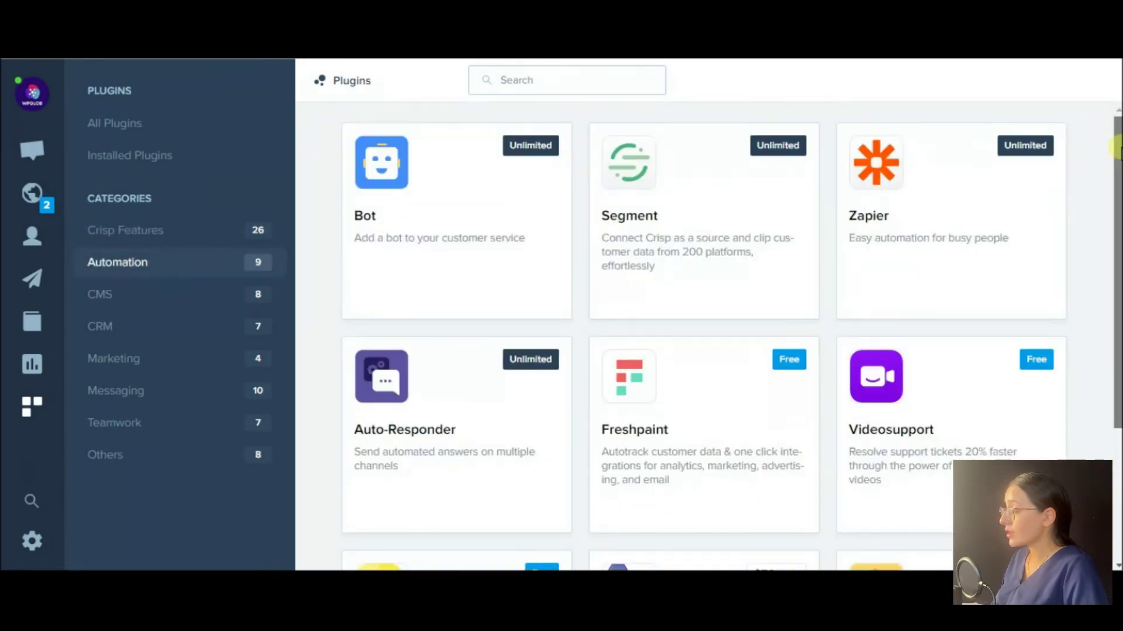
scroll(1118, 301, "down", 3)
left_click(182, 296)
scroll(1117, 149, "down", 3)
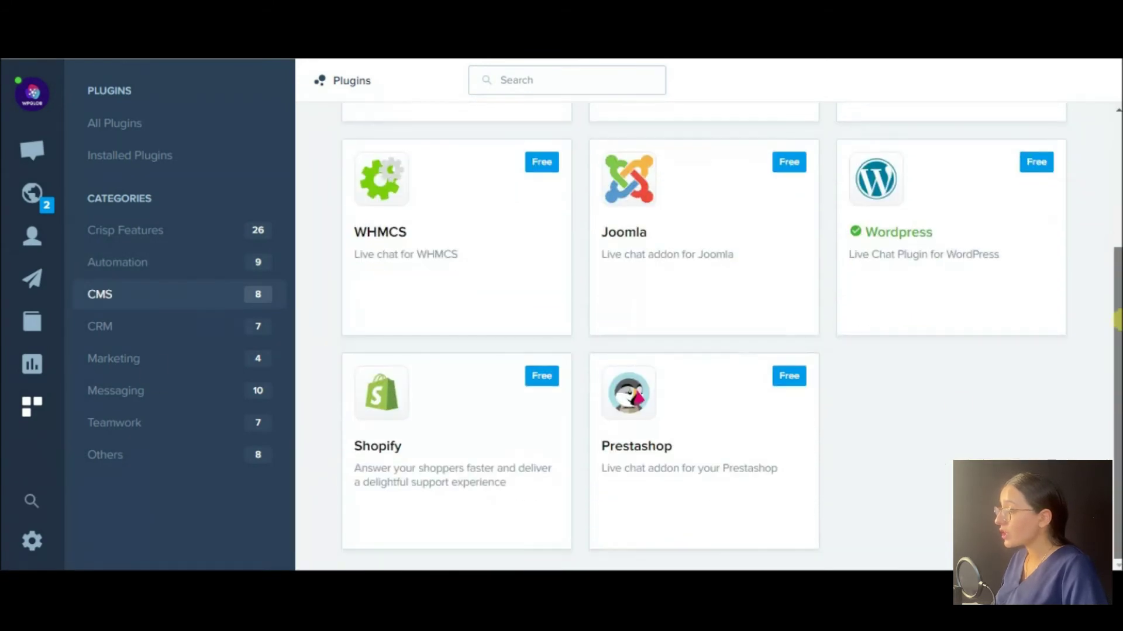
left_click(158, 327)
scroll(1117, 333, "down", 3)
scroll(1116, 333, "up", 3)
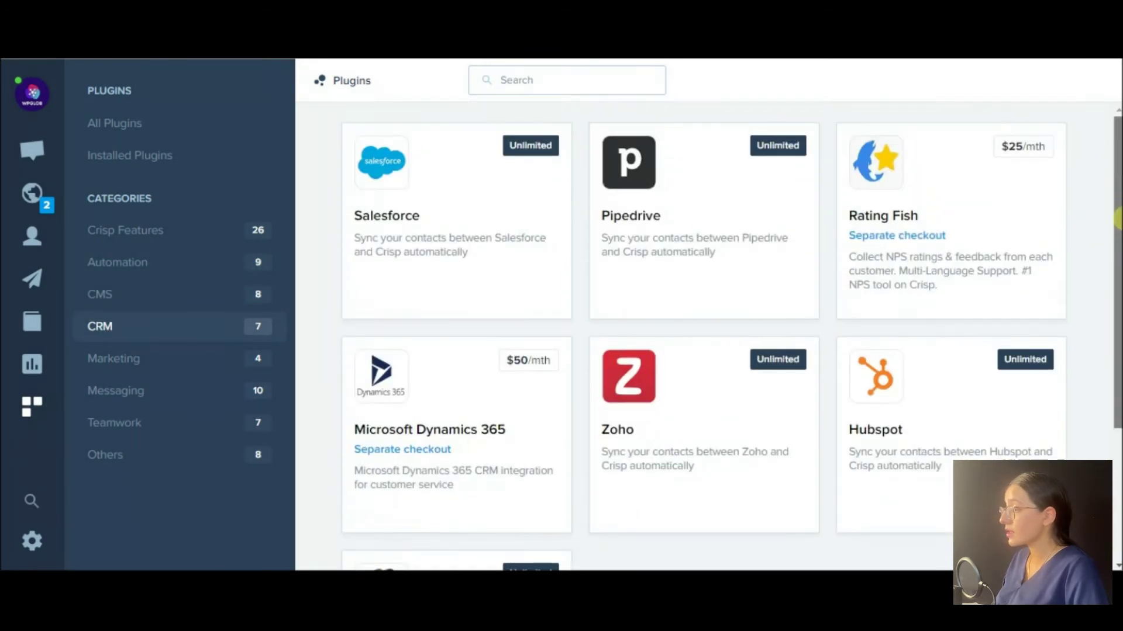
Browse the Marketing, Messaging, Teamwork and Others plugin categories.
left_click(130, 359)
left_click(116, 391)
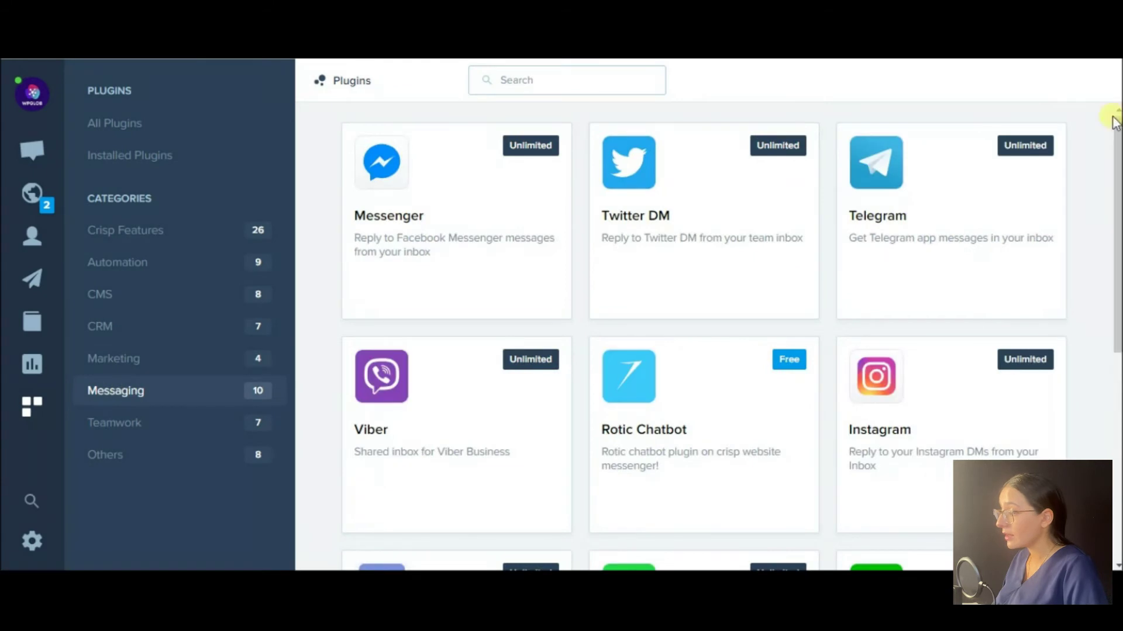
scroll(1111, 292, "down", 5)
left_click(114, 423)
scroll(1116, 125, "down", 3)
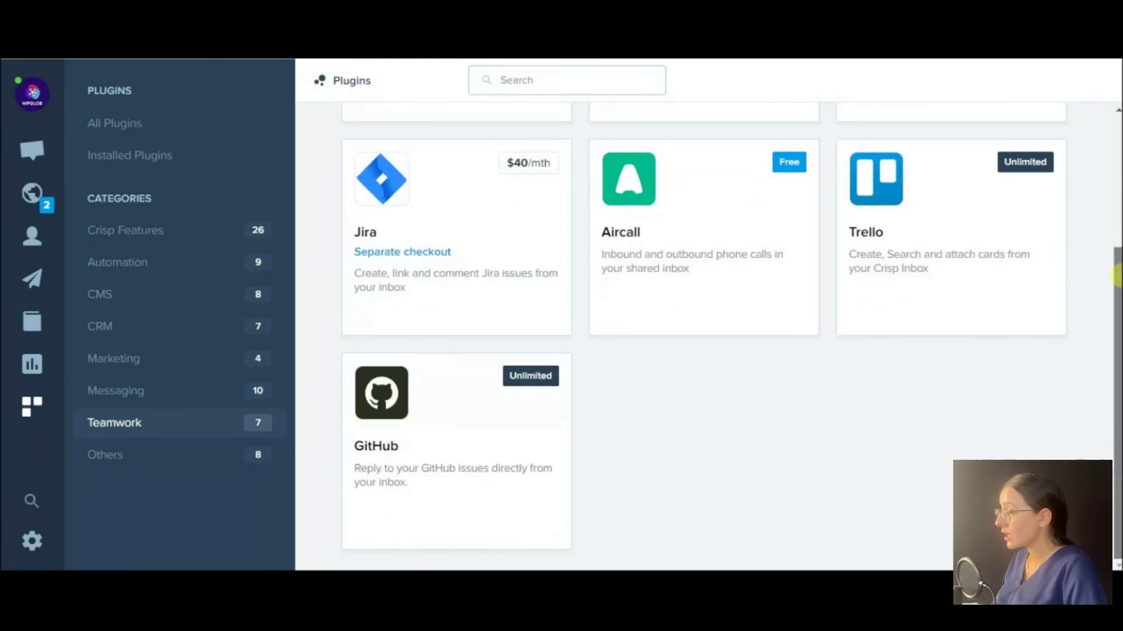
left_click(191, 454)
scroll(1111, 257, "down", 3)
scroll(1111, 257, "up", 3)
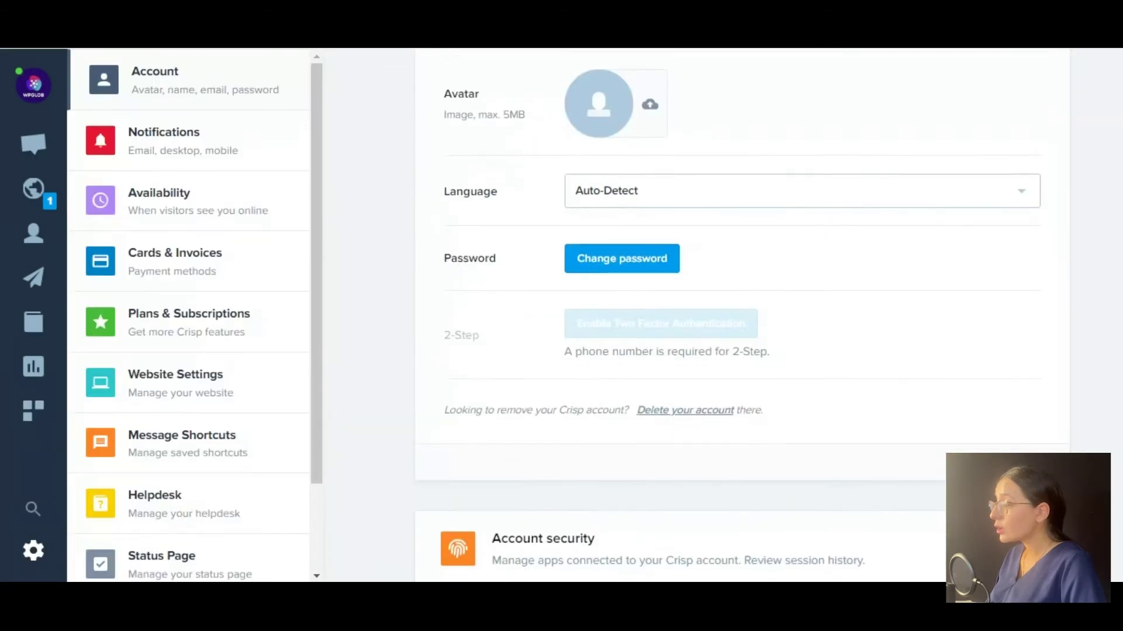
scroll(741, 327, "down", 1)
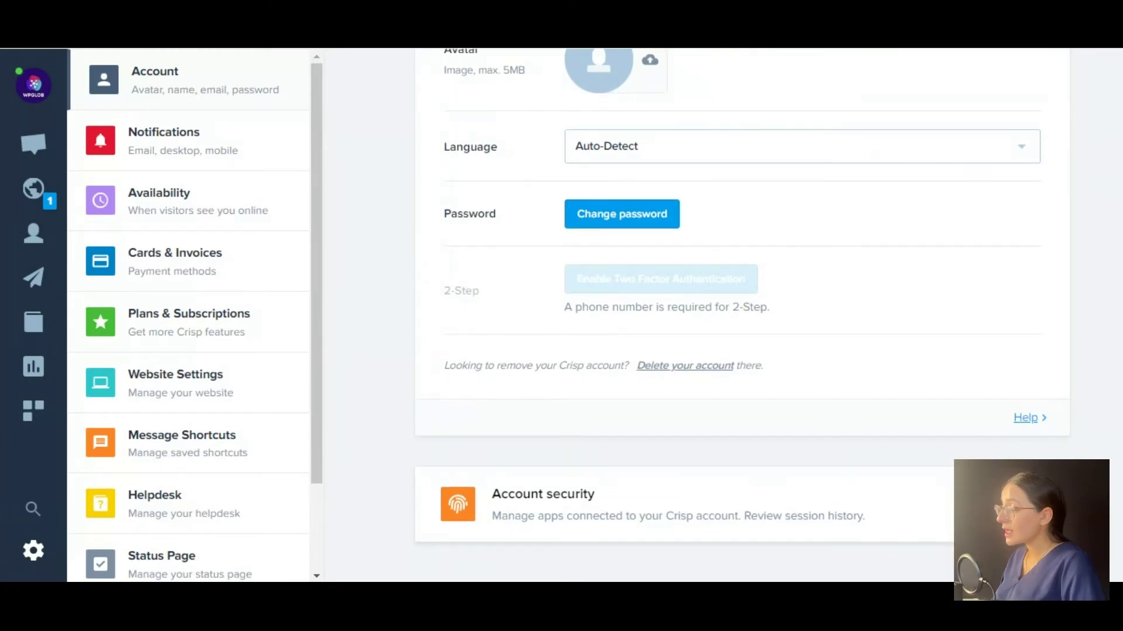
Scroll back up through the Account settings, then switch to Notification settings.
scroll(740, 310, "up", 2)
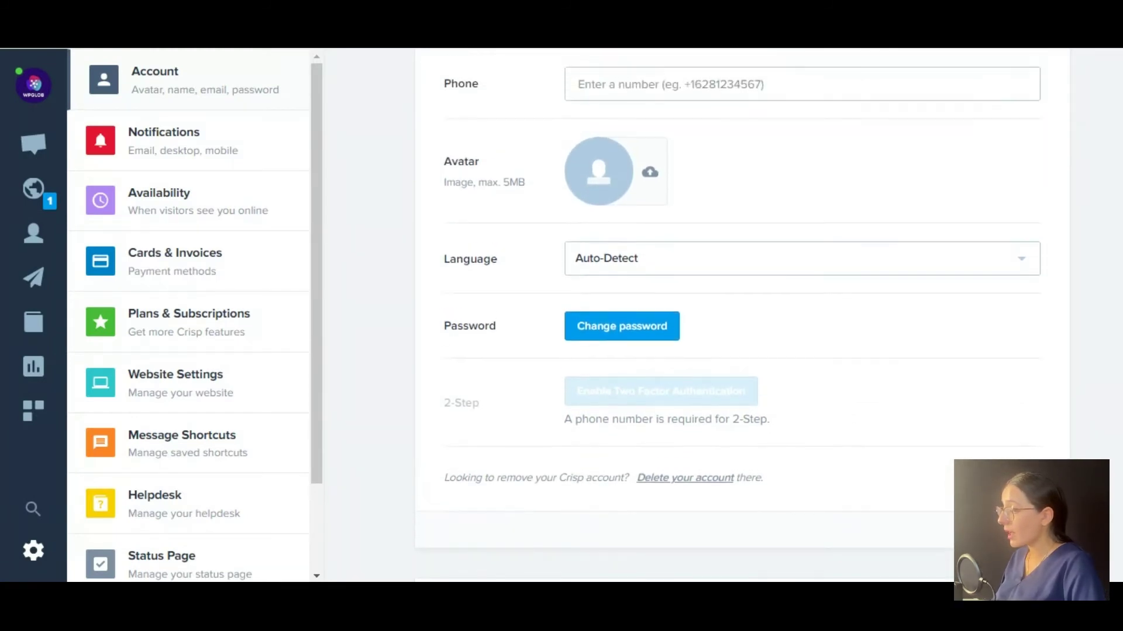
scroll(741, 310, "up", 3)
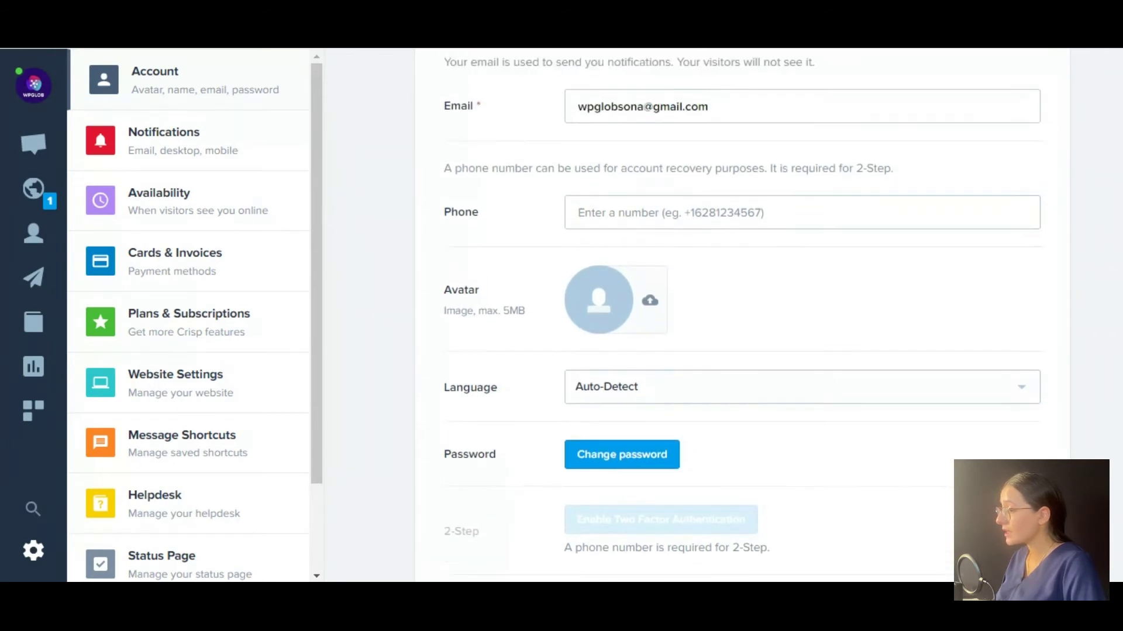
scroll(741, 310, "up", 3)
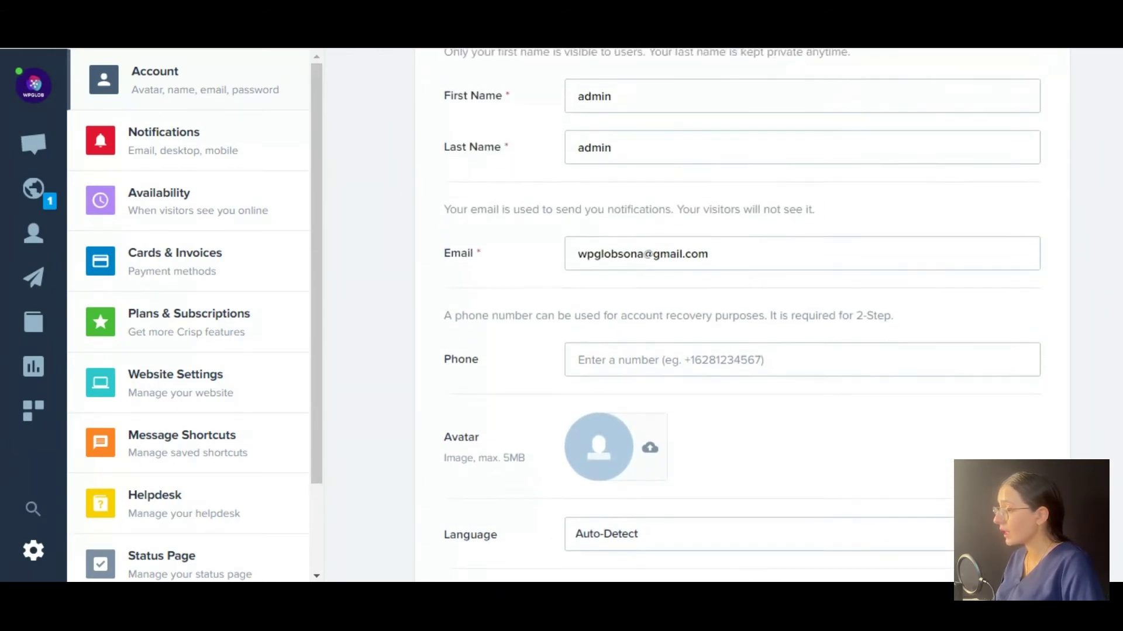
scroll(742, 310, "up", 3)
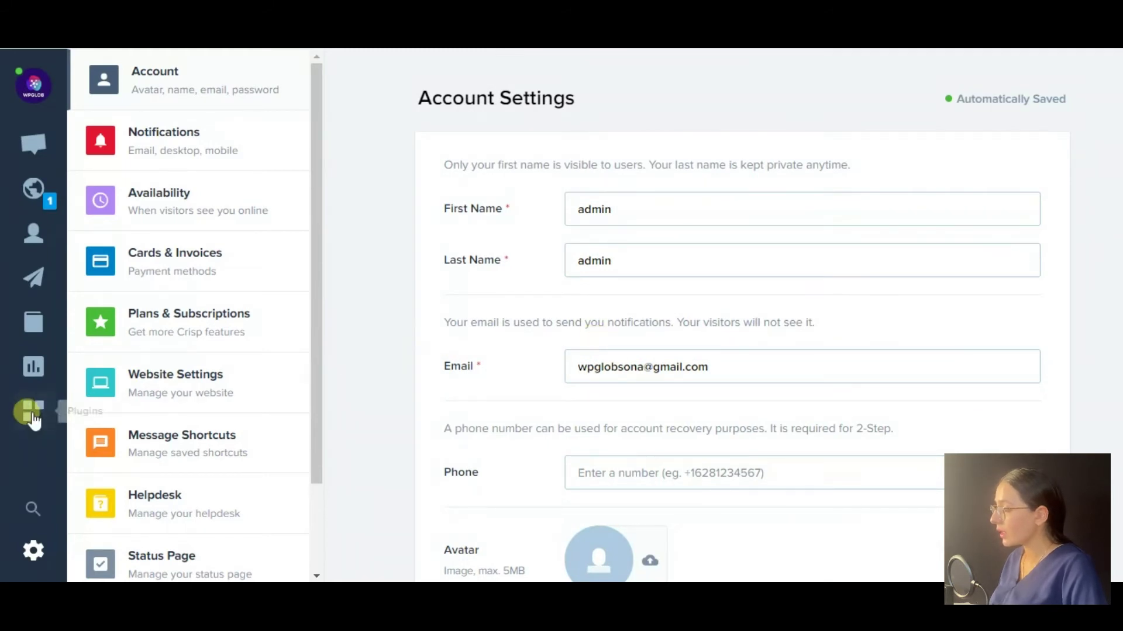
left_click(167, 145)
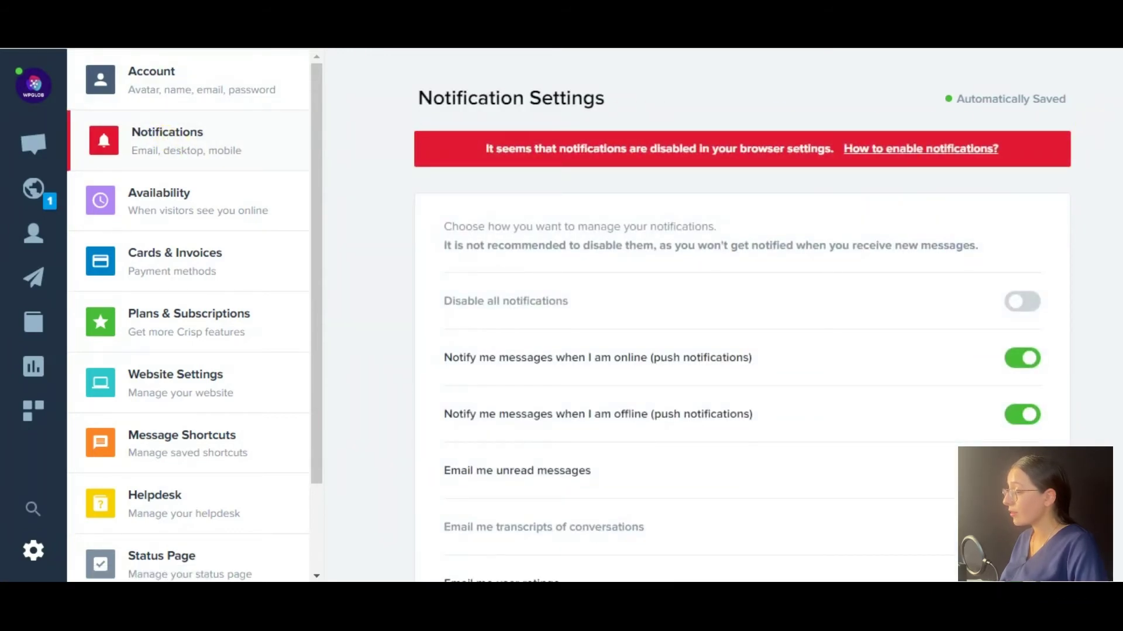
Scroll through the notification options and go to the Availability settings.
scroll(743, 327, "down", 2)
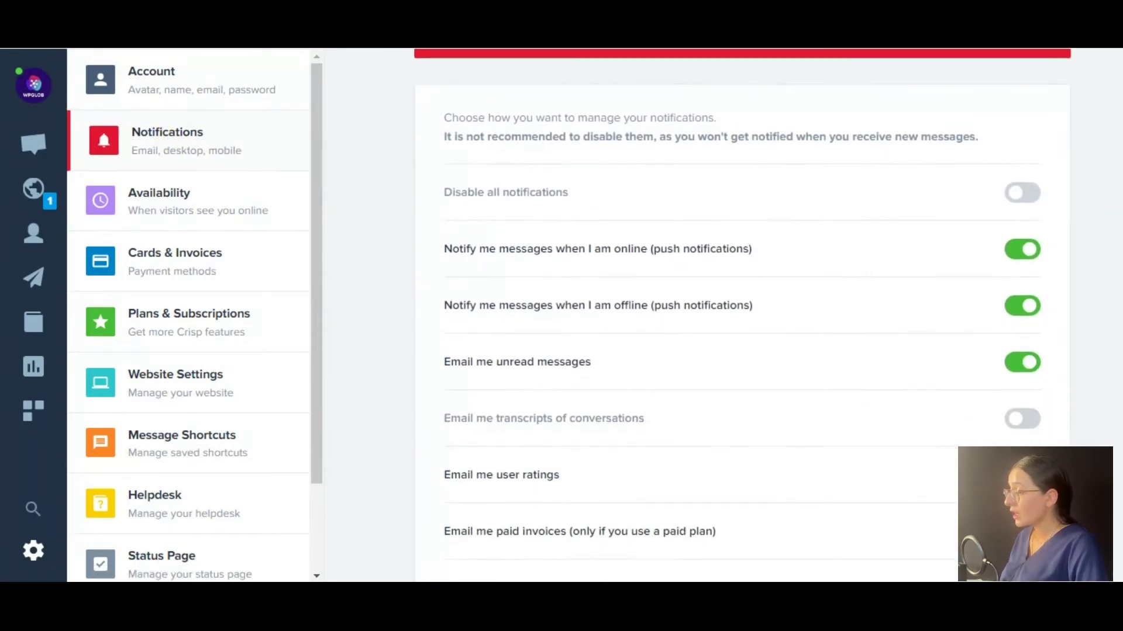
scroll(743, 316, "down", 1)
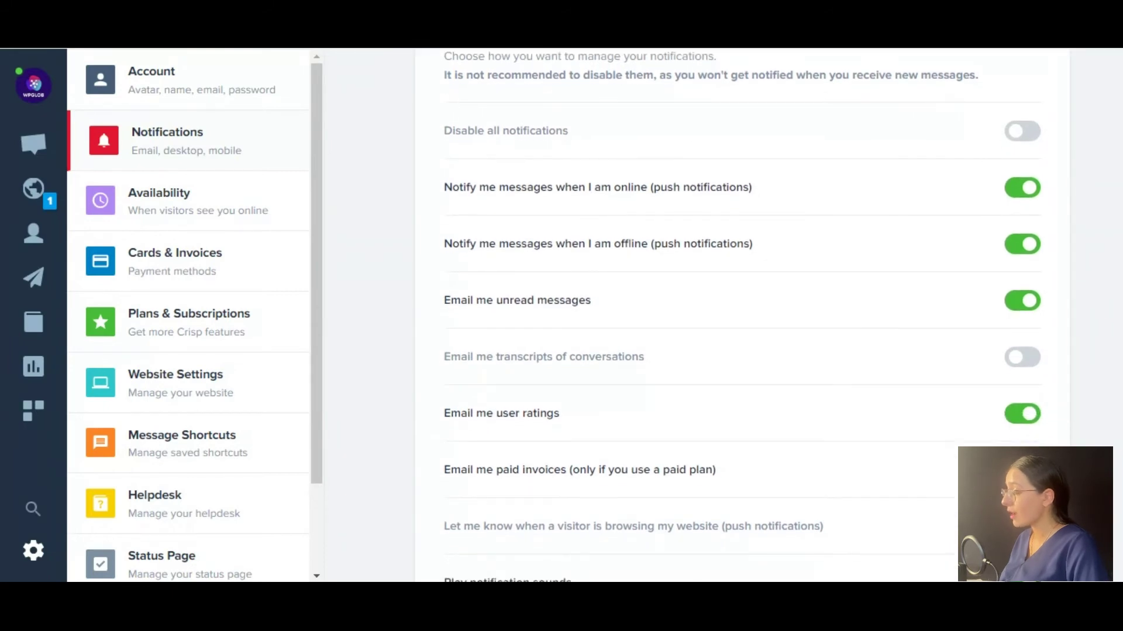
scroll(742, 316, "down", 2)
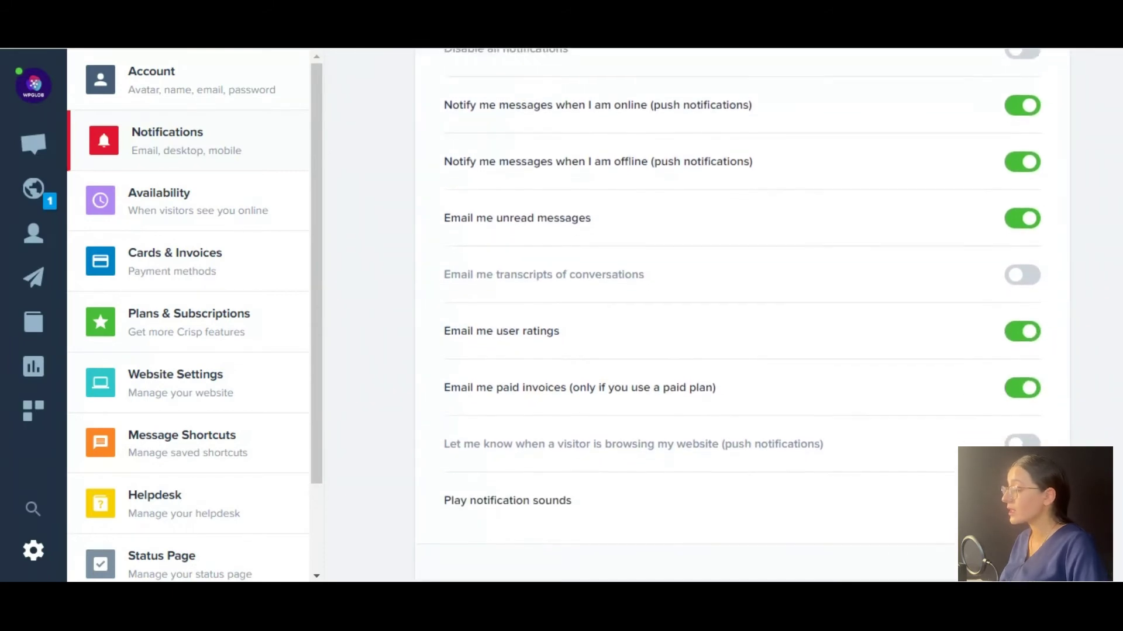
scroll(743, 316, "down", 1)
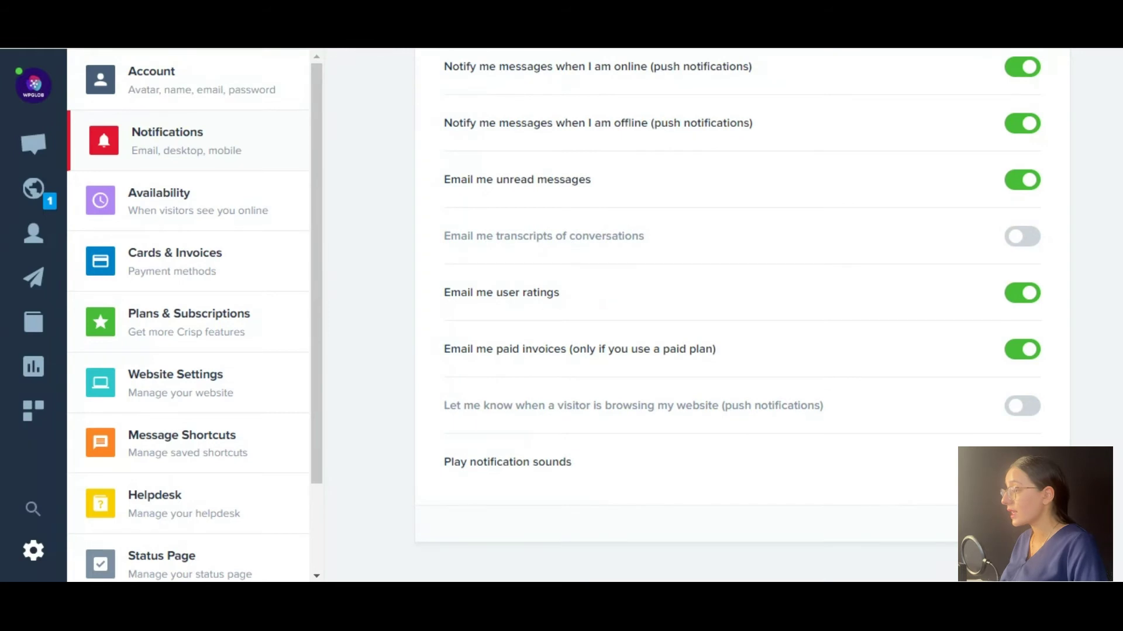
left_click(196, 207)
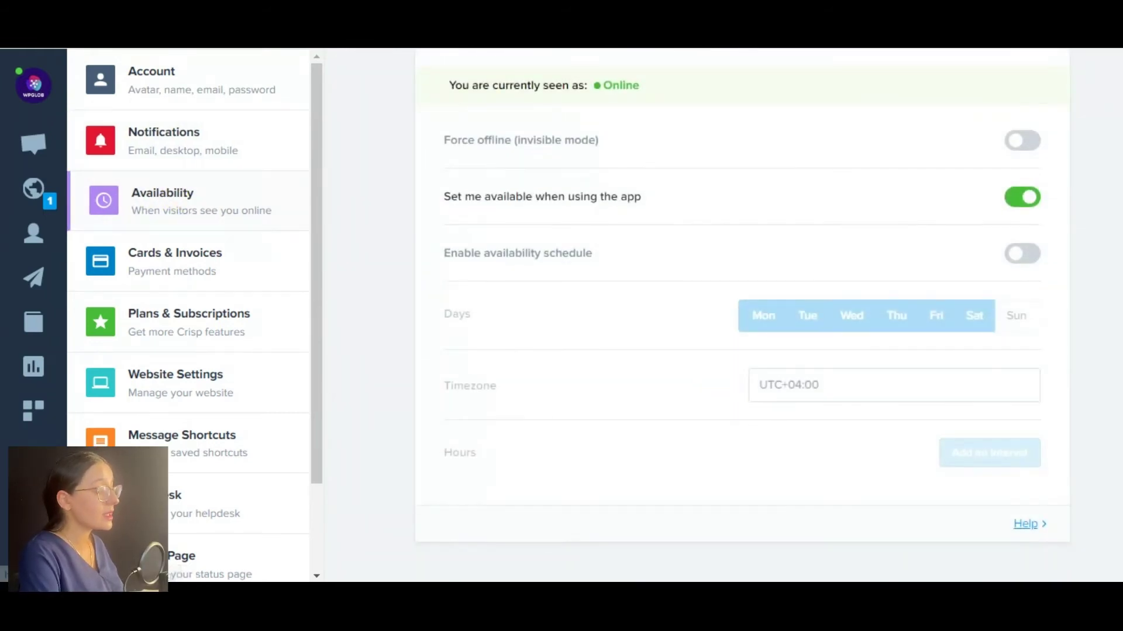
Enable the availability schedule with a 00:00–12:00 hours interval, then check Cards & Invoices.
scroll(743, 315, "up", 4)
left_click(1022, 453)
scroll(742, 316, "down", 4)
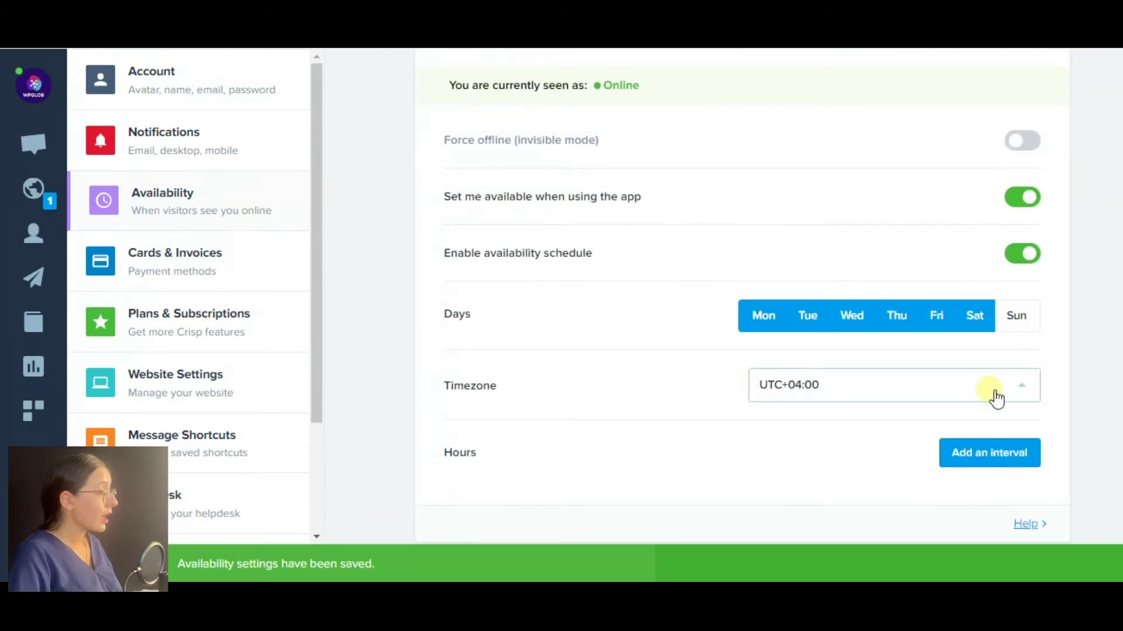
left_click(900, 383)
left_click_drag(1032, 216, 1031, 359)
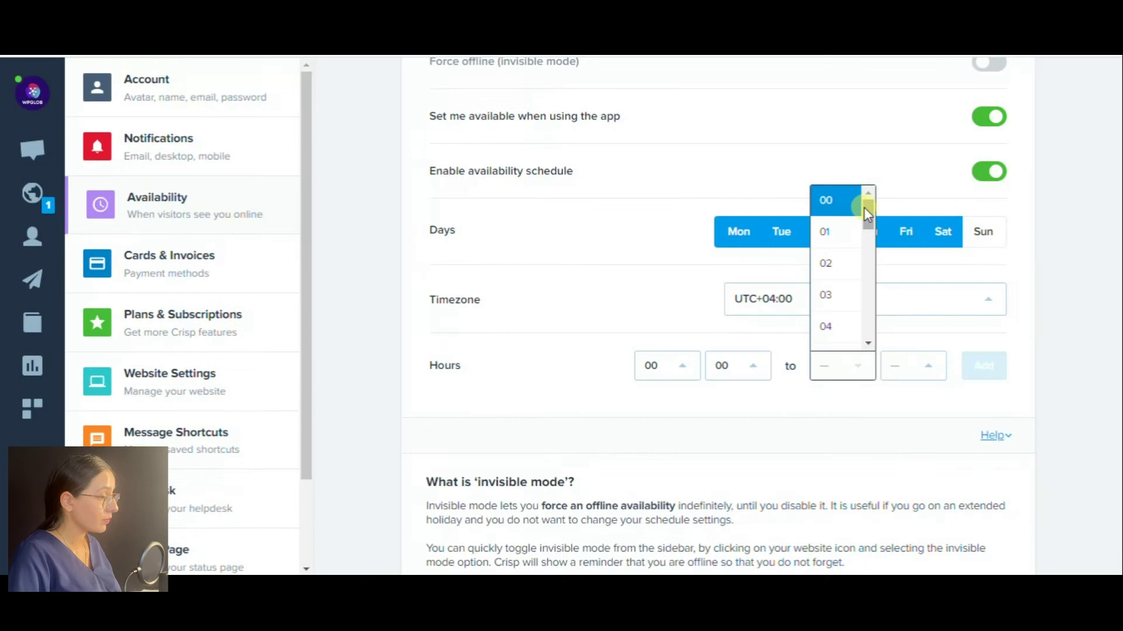
left_click_drag(864, 207, 870, 304)
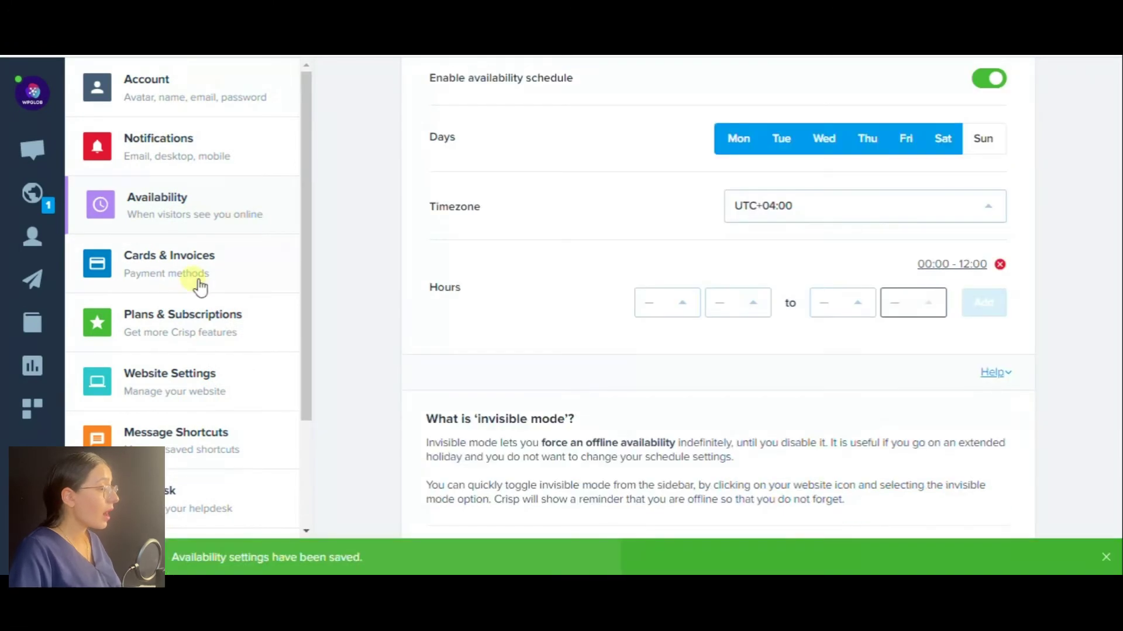
left_click(195, 283)
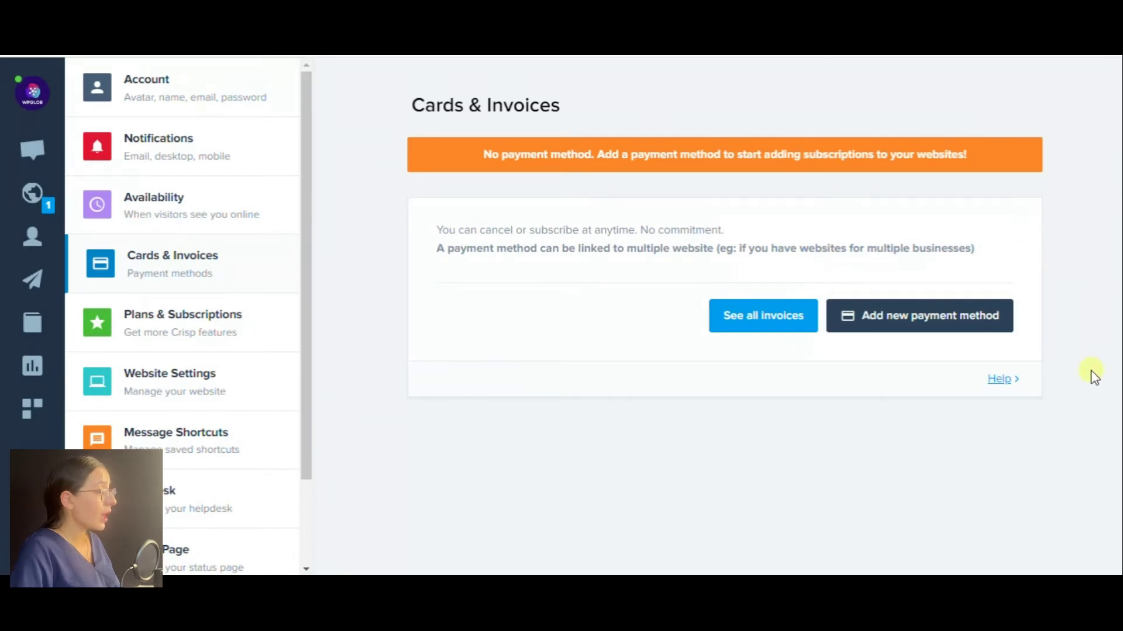
left_click(242, 333)
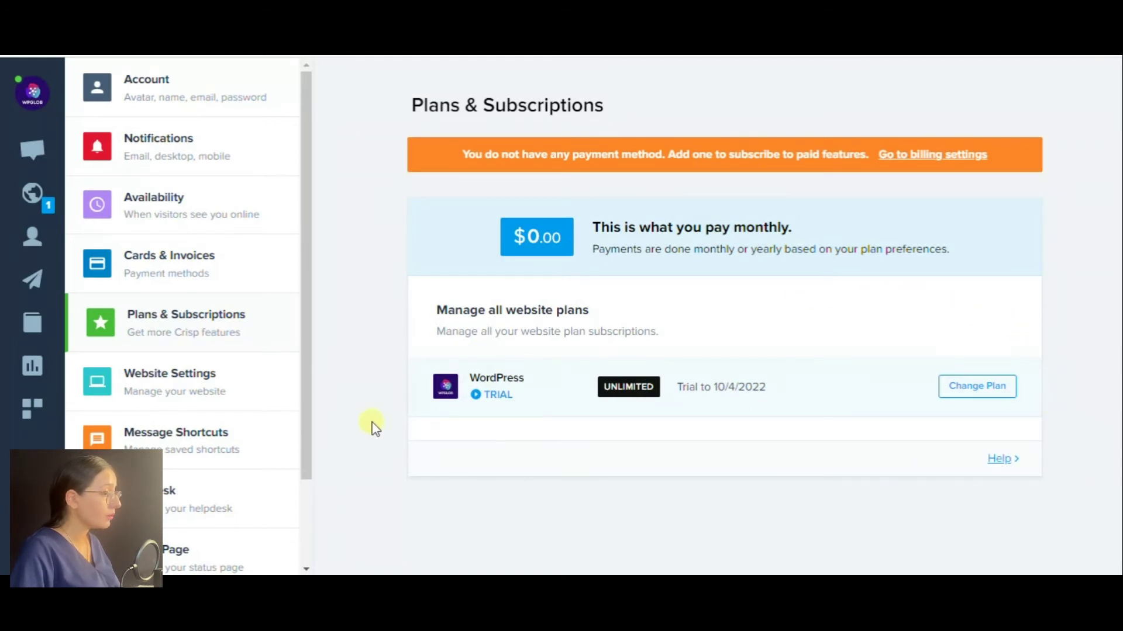
Review Website Settings, then begin a new message shortcut named '!Welcome-message'.
left_click(208, 403)
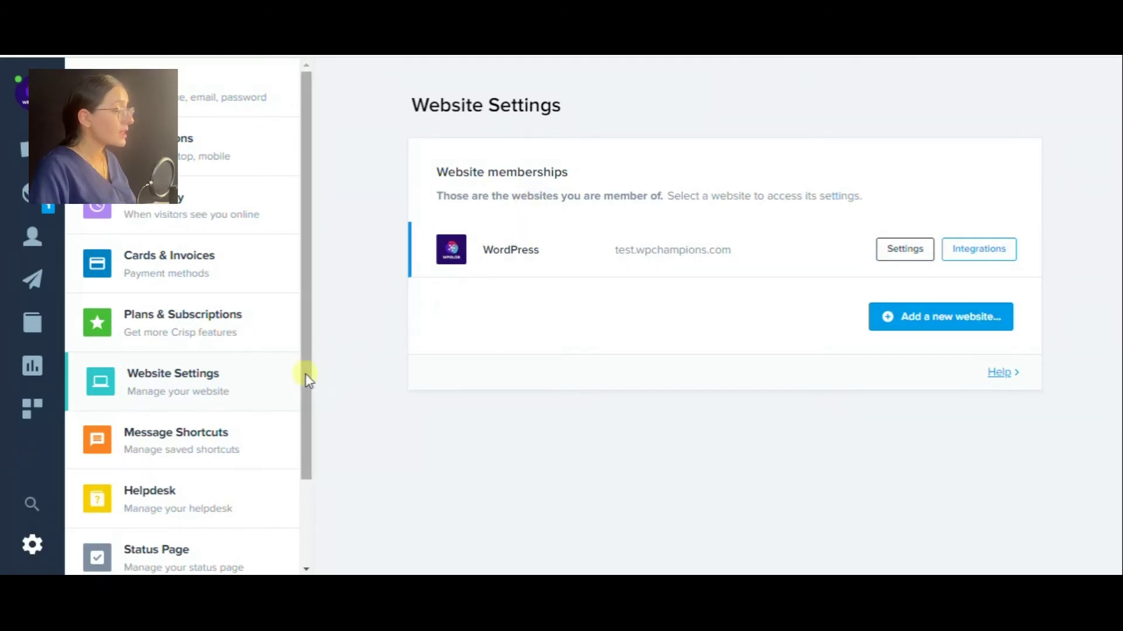
left_click(168, 456)
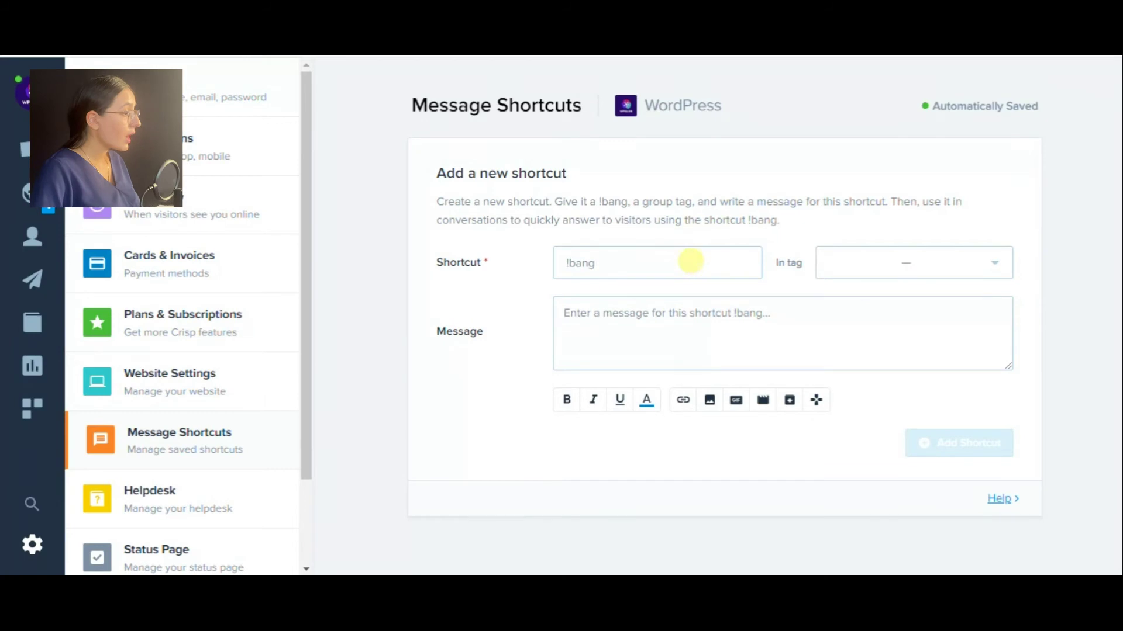
left_click(693, 258)
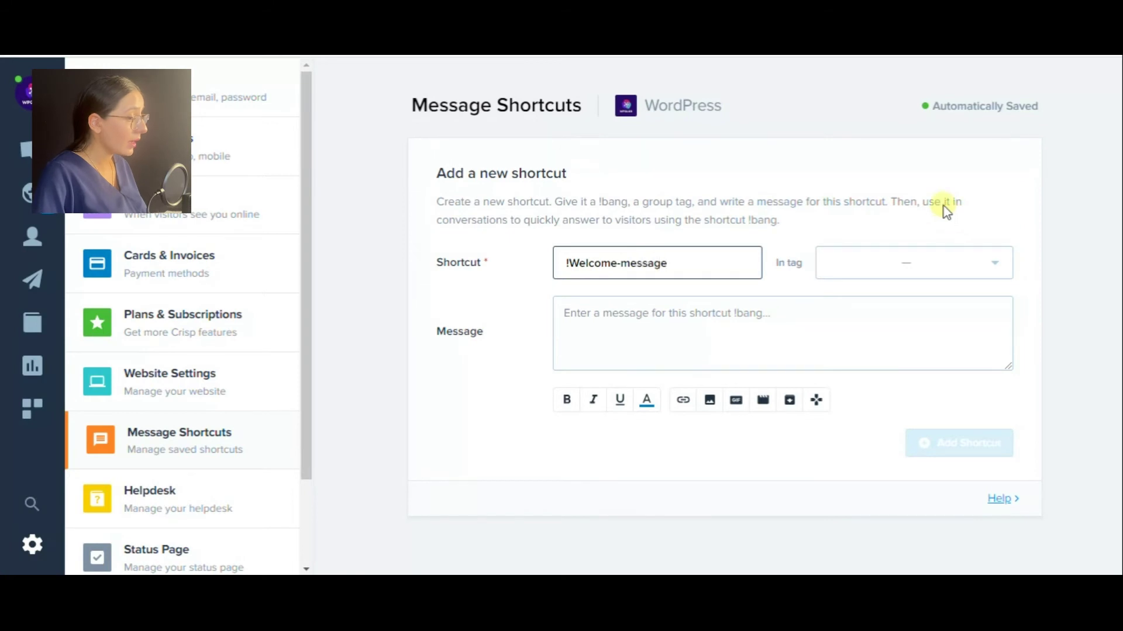
Tag the shortcut 'Clients' and write the 'Hello and welcome to our channel!!' message.
left_click(929, 273)
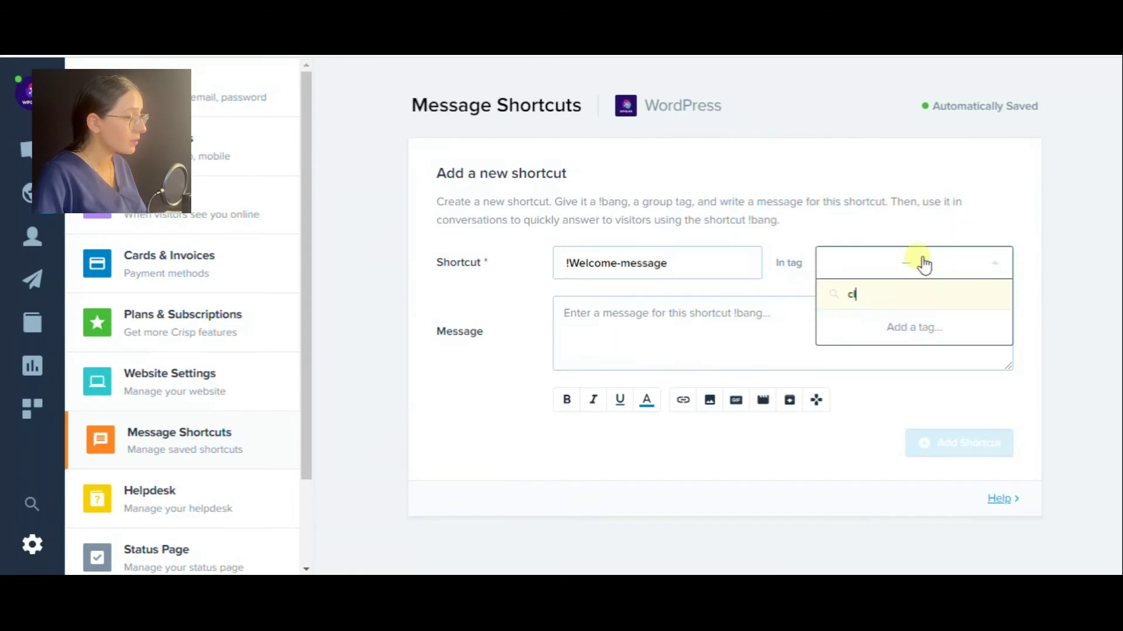
key("Return")
type("Clients")
key("Return")
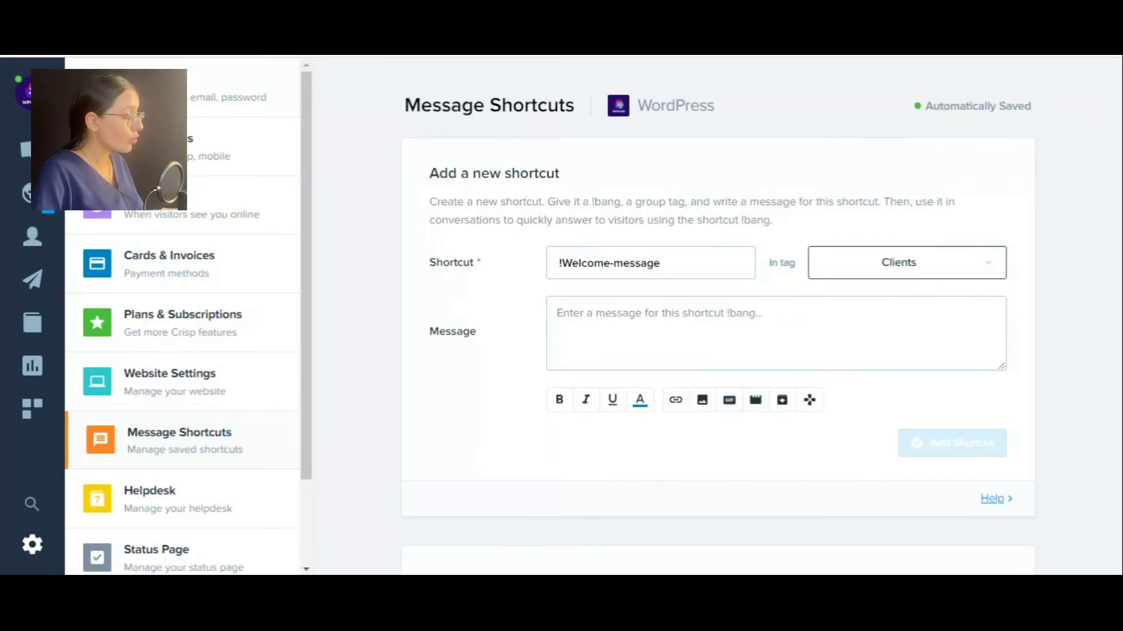
left_click(760, 313)
type("He")
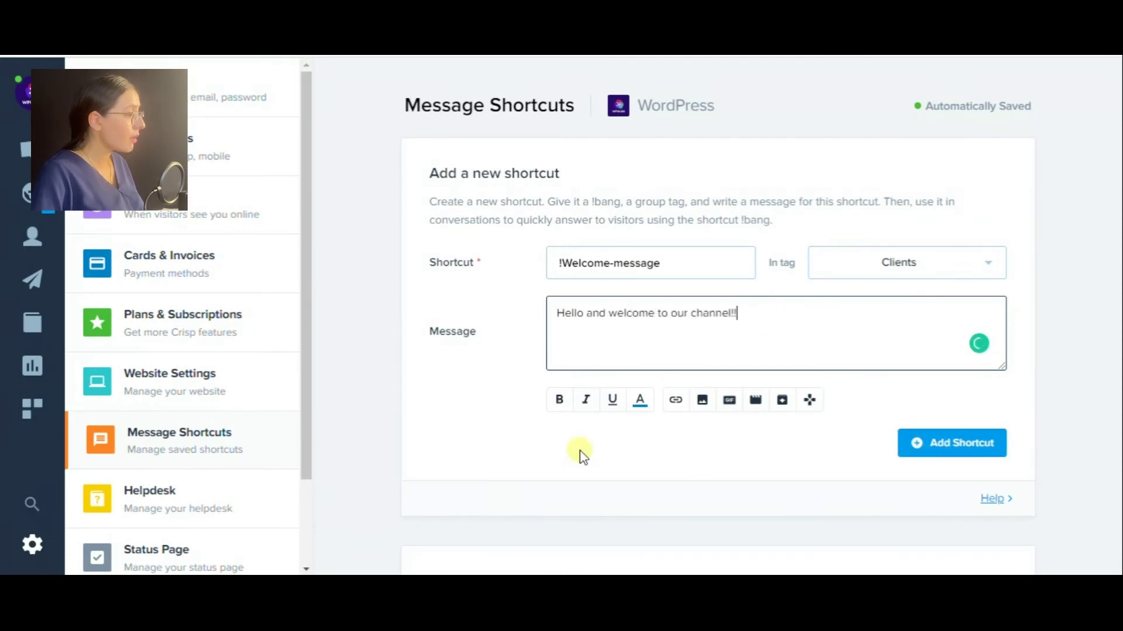
type("\"\"")
key("BackSpace")
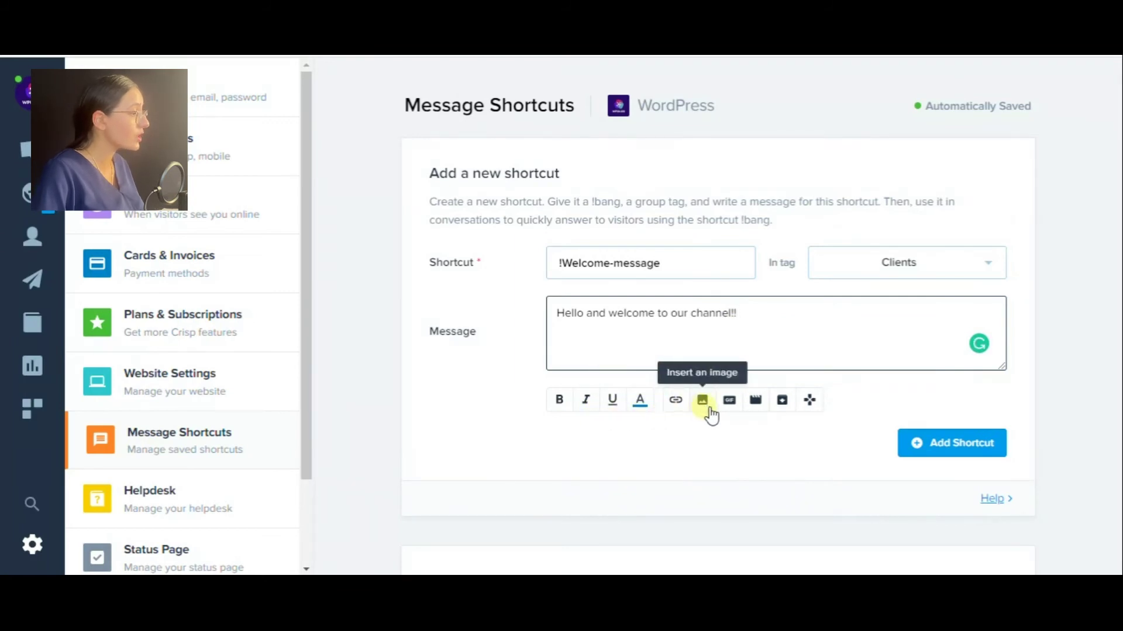
Insert the pink HELLO GIF found by searching 'hello', and add the shortcut.
left_click(730, 408)
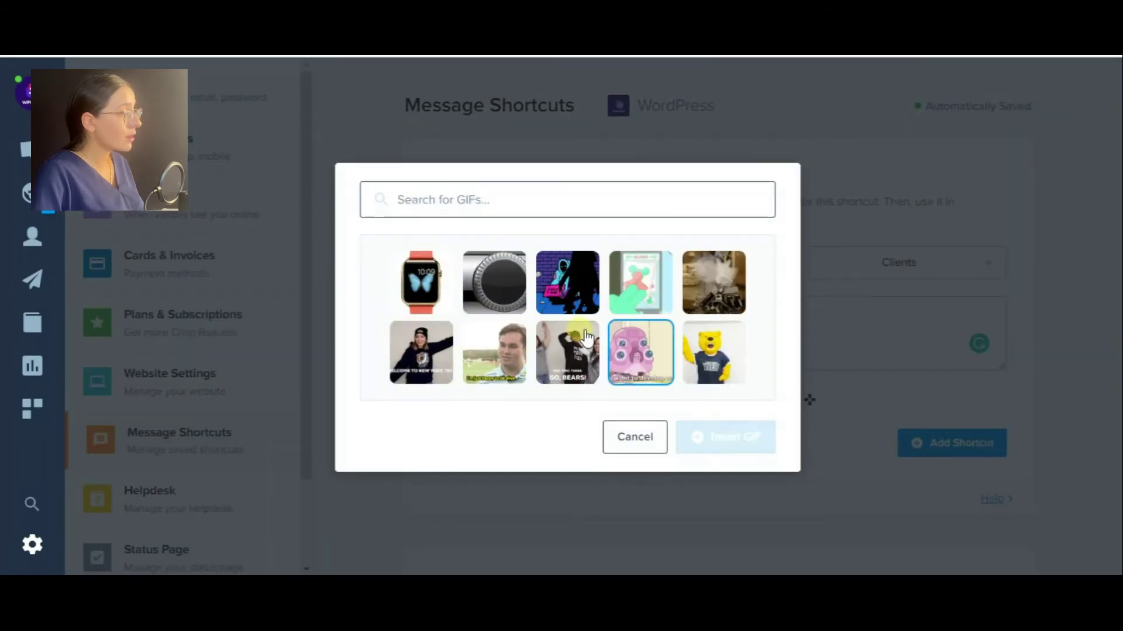
left_click(464, 200)
type("hello")
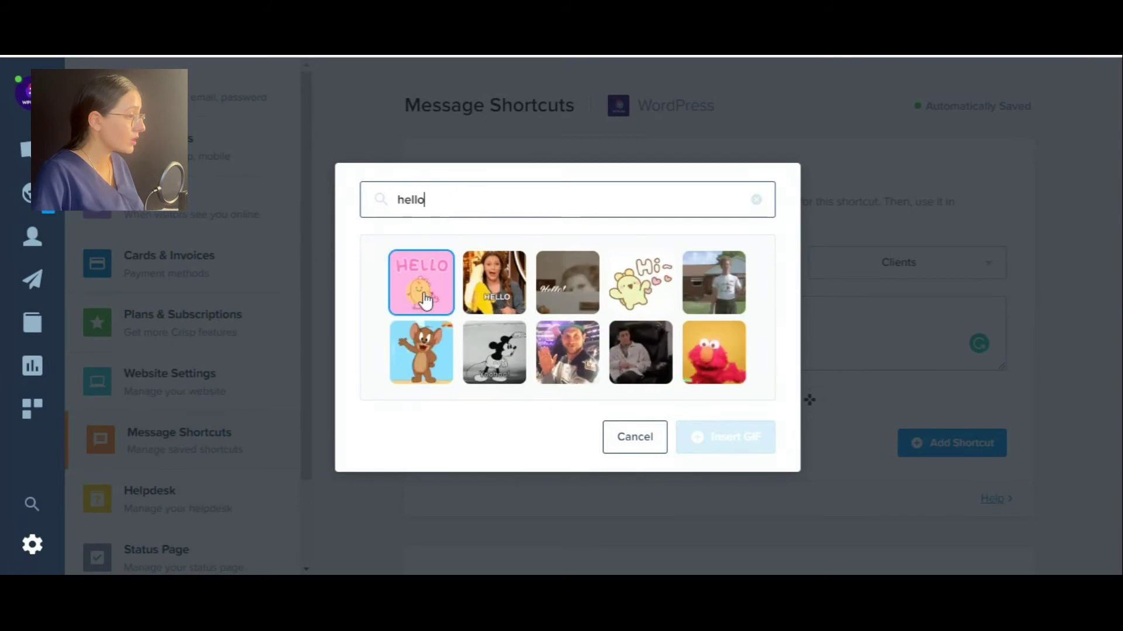
left_click(442, 285)
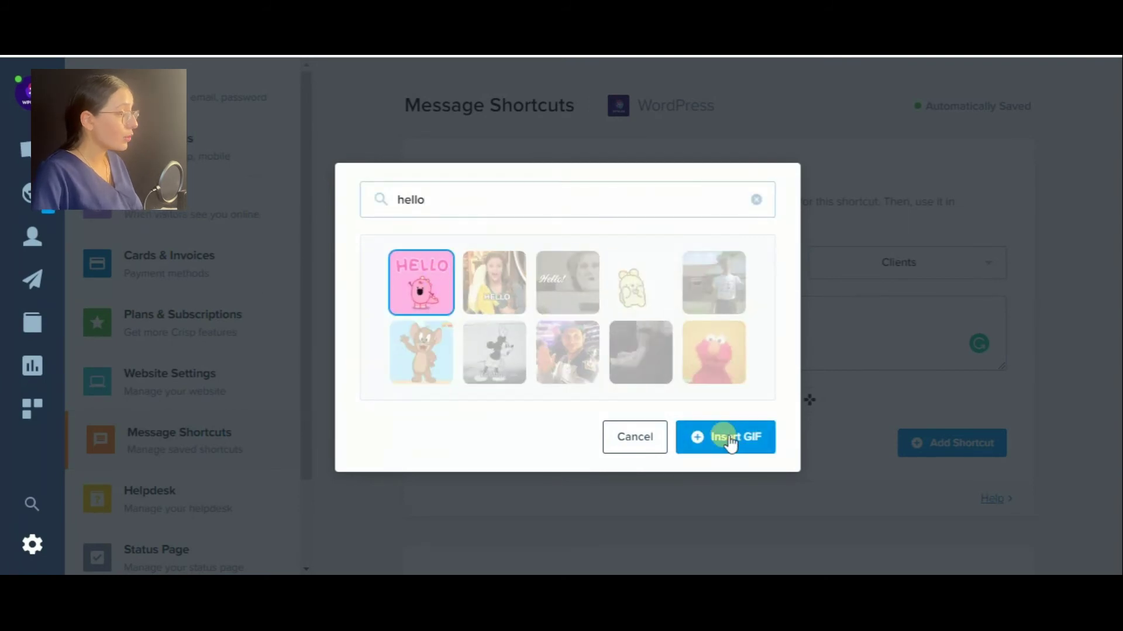
left_click(729, 440)
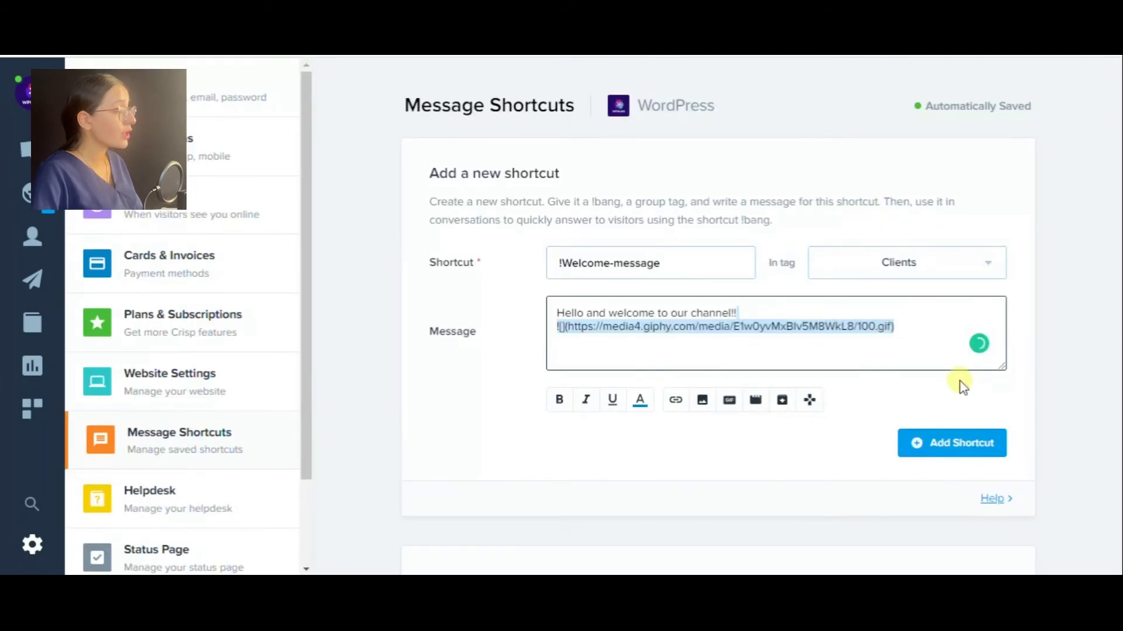
left_click(954, 451)
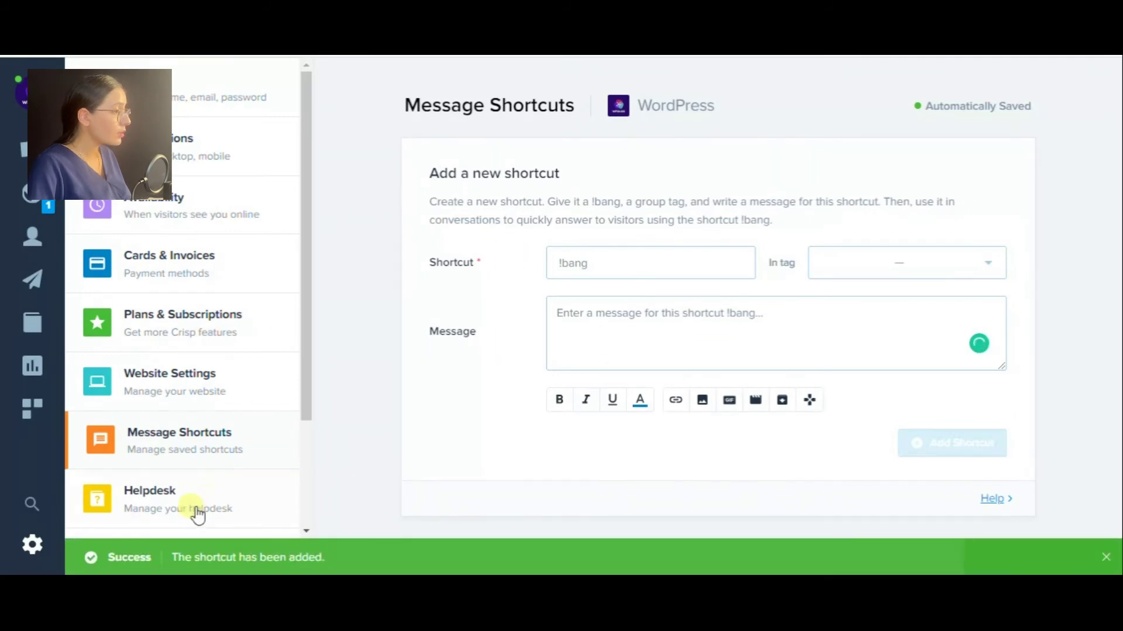
Check the uninitialized Helpdesk and Status Page settings, then open the WordPress site's chatbox.
scroll(805, 377, "down", 3)
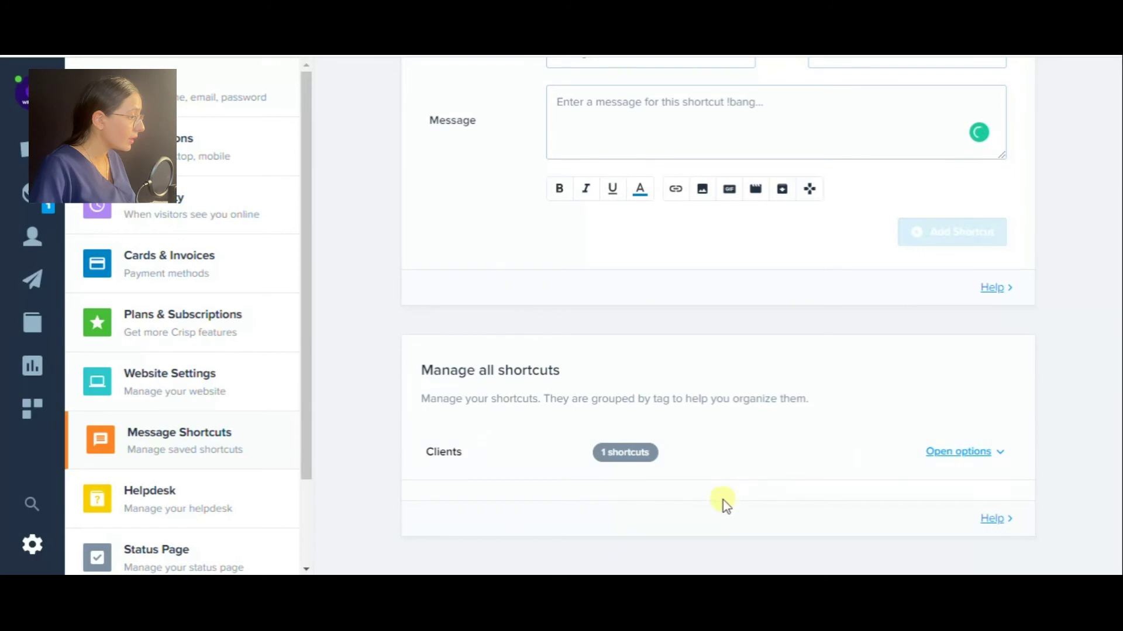
left_click(130, 507)
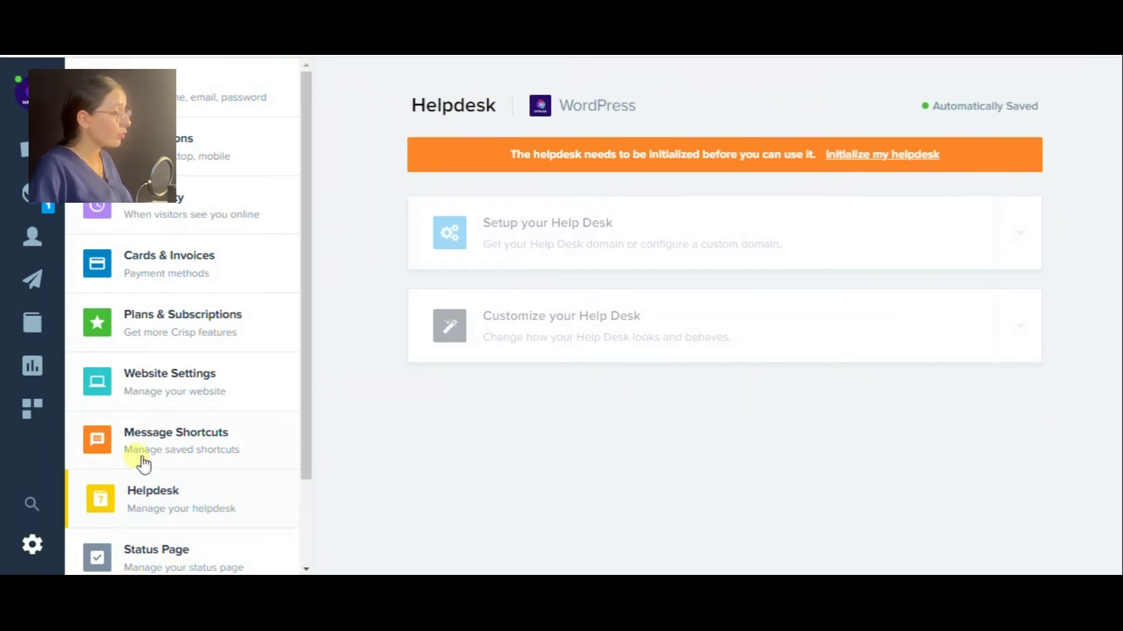
scroll(143, 465, "down", 2)
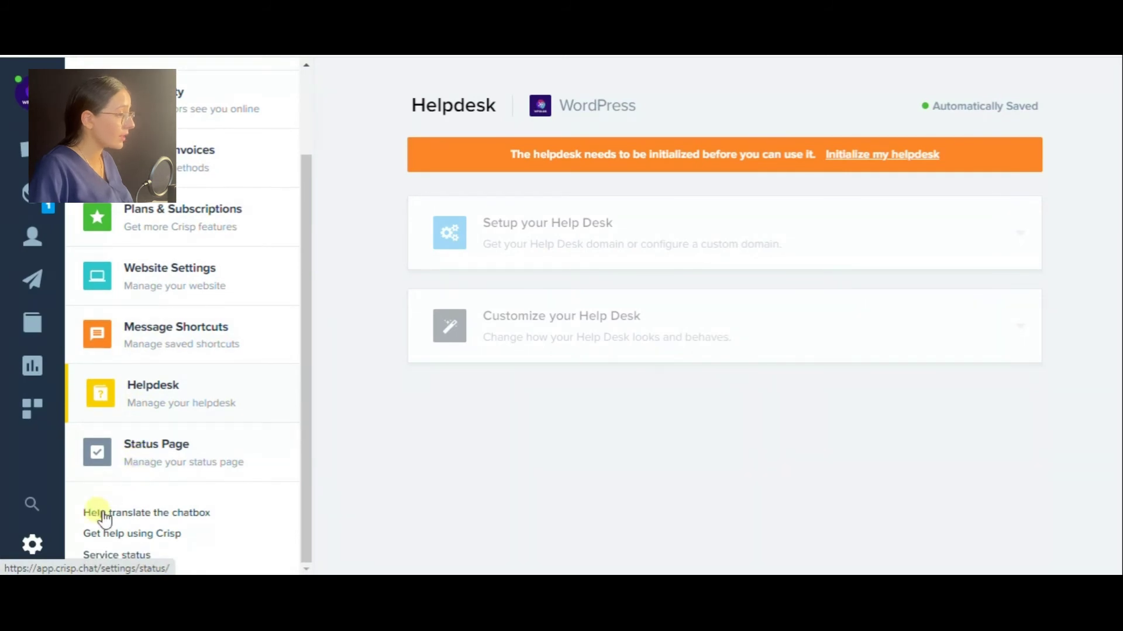
left_click(151, 456)
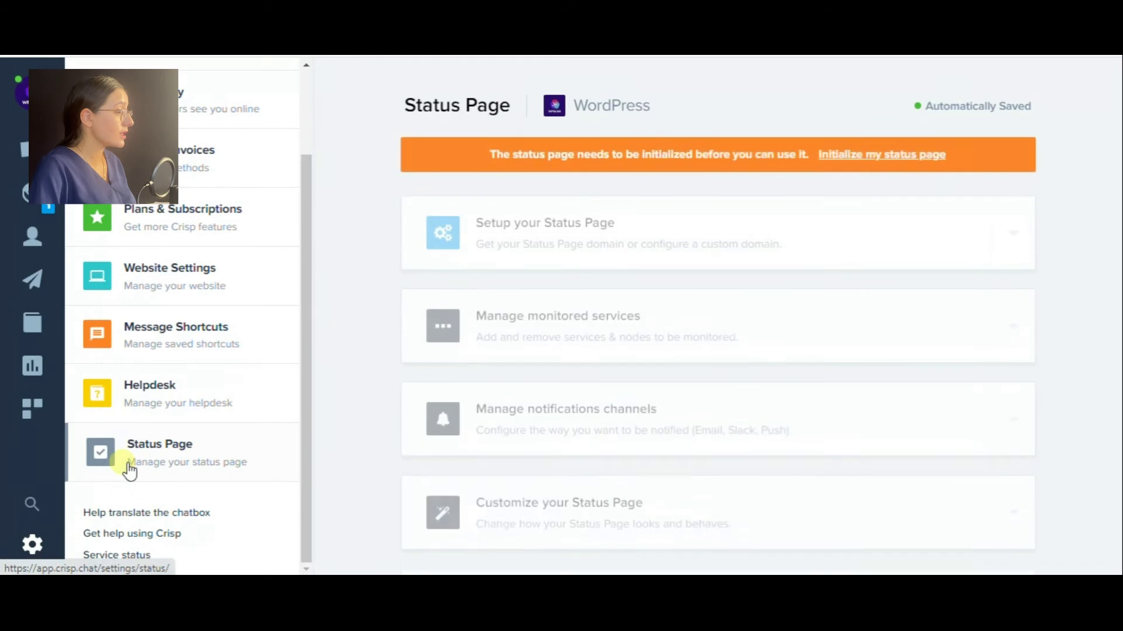
scroll(782, 87, "down", 1)
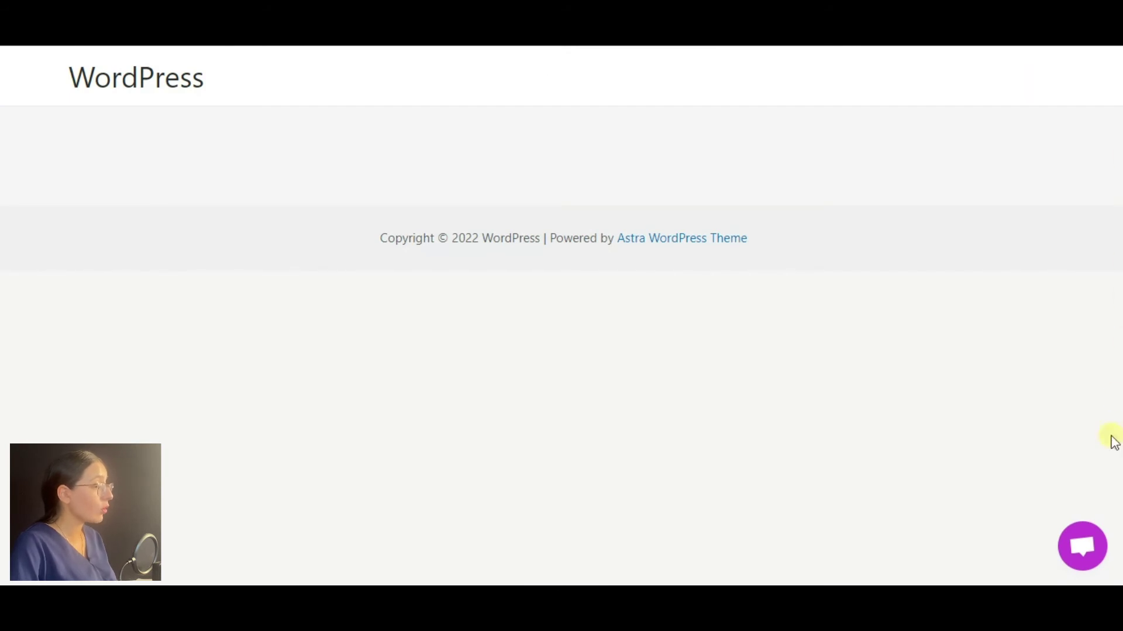
left_click(1081, 548)
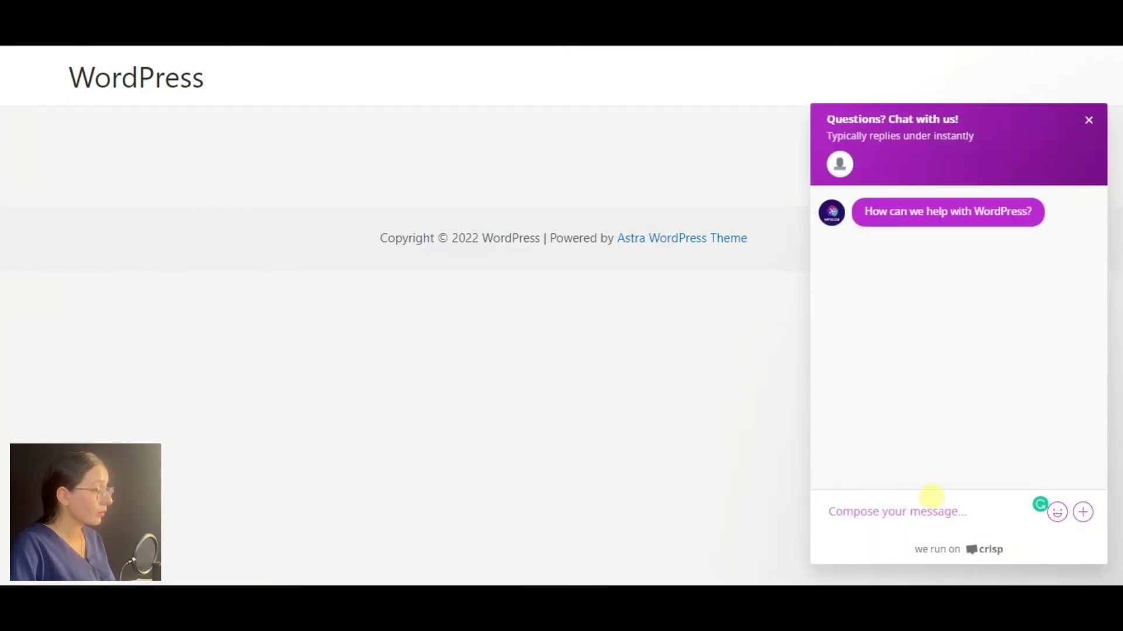
As a visitor, send 'Hello' in the site chatbox and submit an email address.
type("Hello")
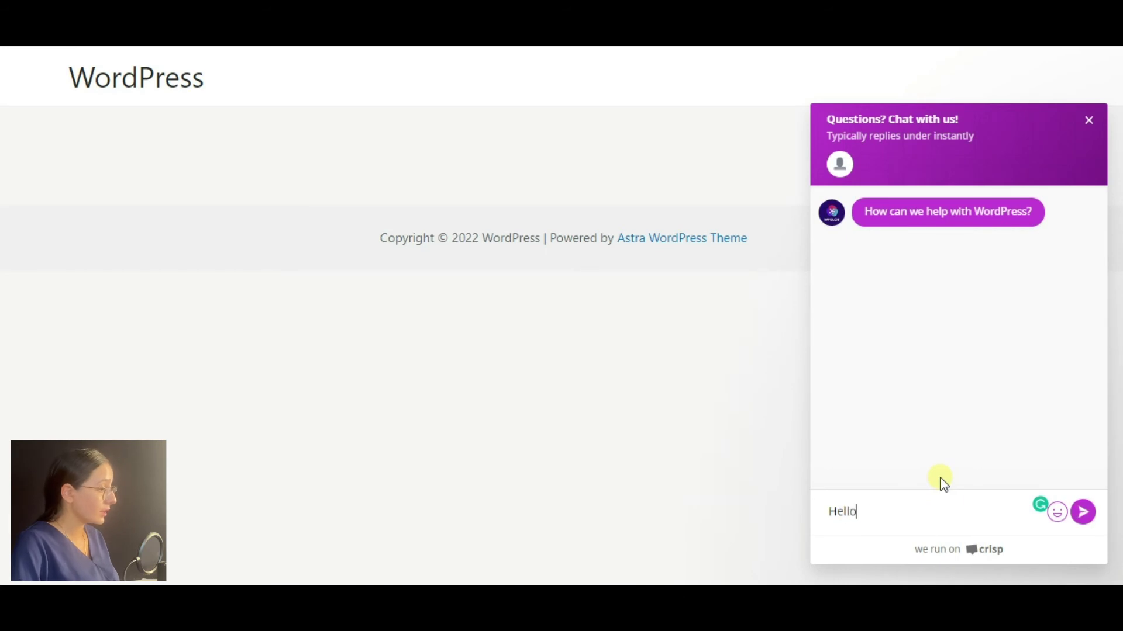
key("Return")
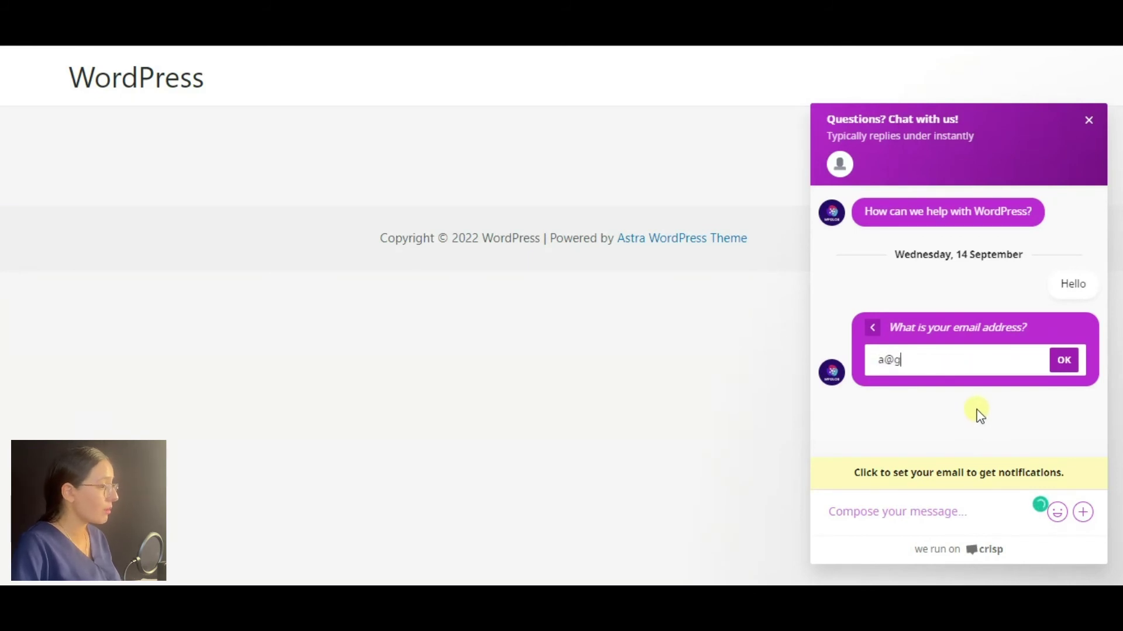
type("mail.co")
key("Return")
Look through the chat's smiley and GIF picker, then open the visitor's Hello conversation in Crisp.
left_click(1057, 513)
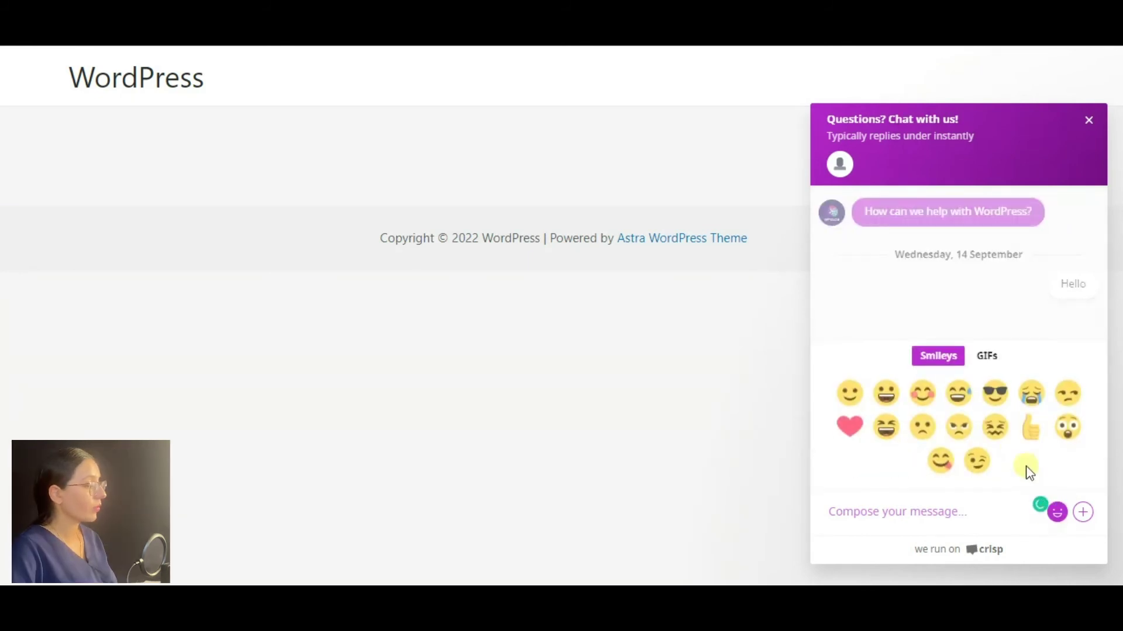
left_click(991, 359)
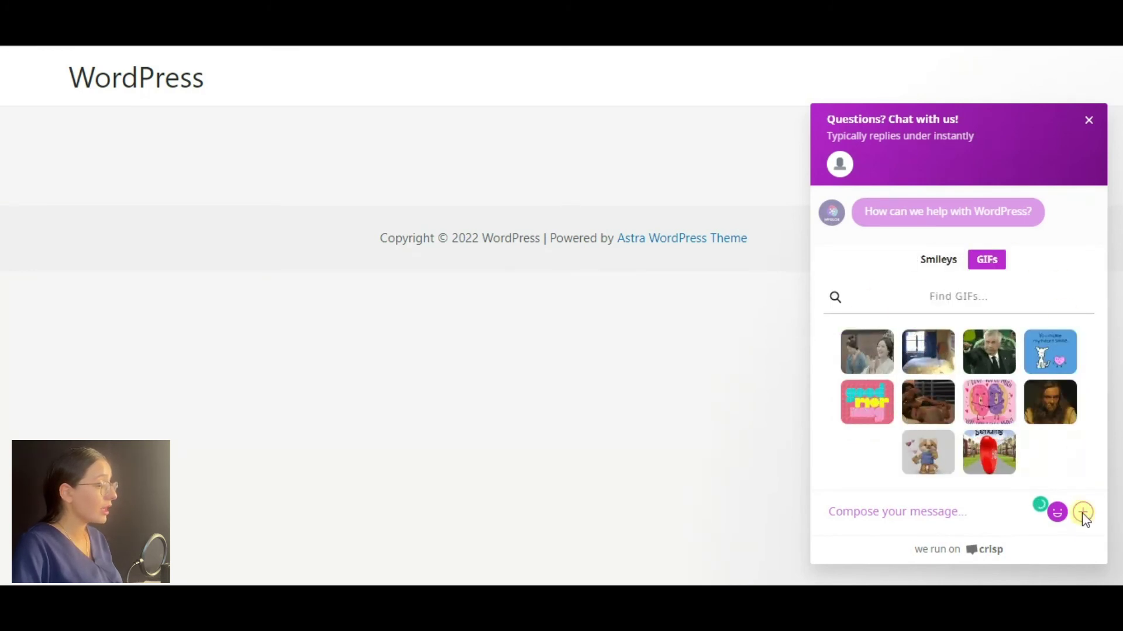
left_click(929, 512)
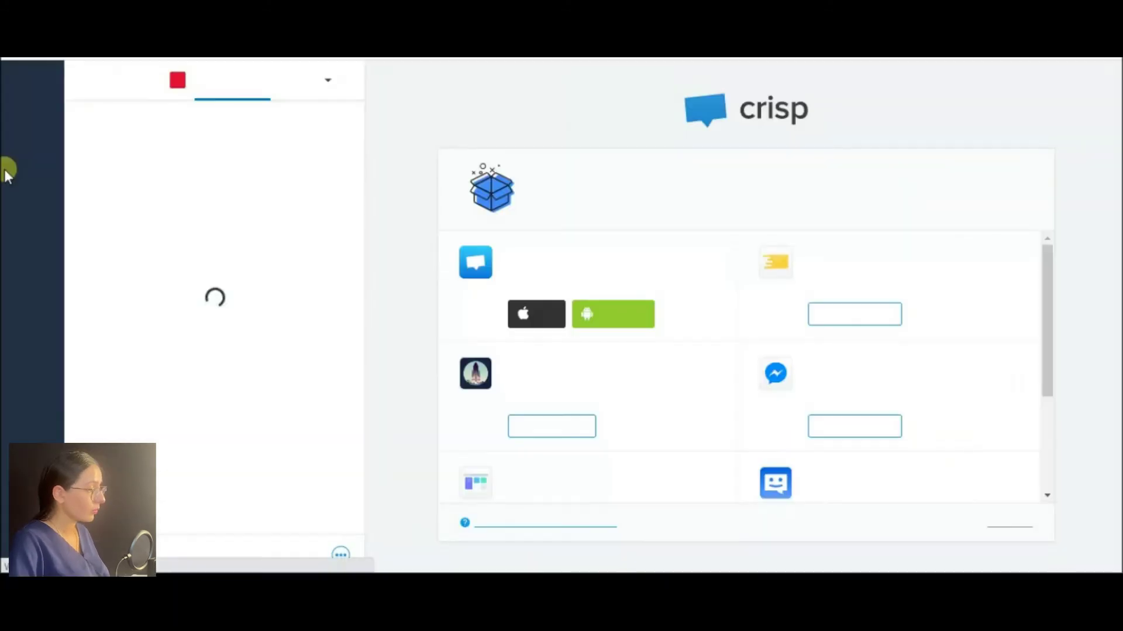
left_click(198, 163)
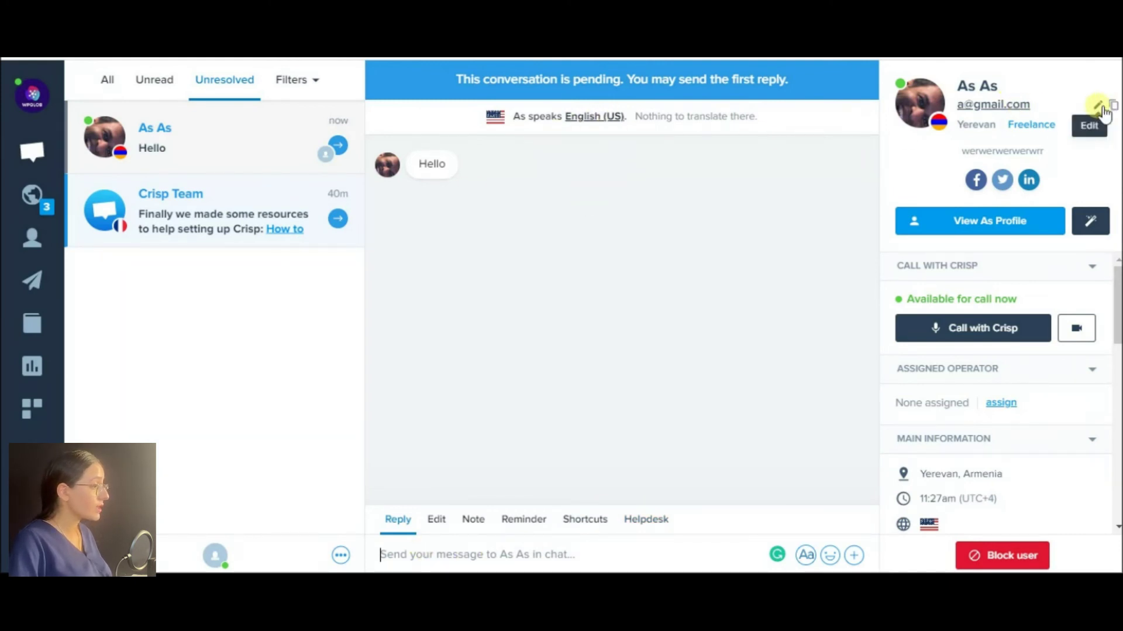
Cycle the reply box through ! shortcuts, Reminder, Edit, Note and Helpdesk article search modes.
left_click(1098, 107)
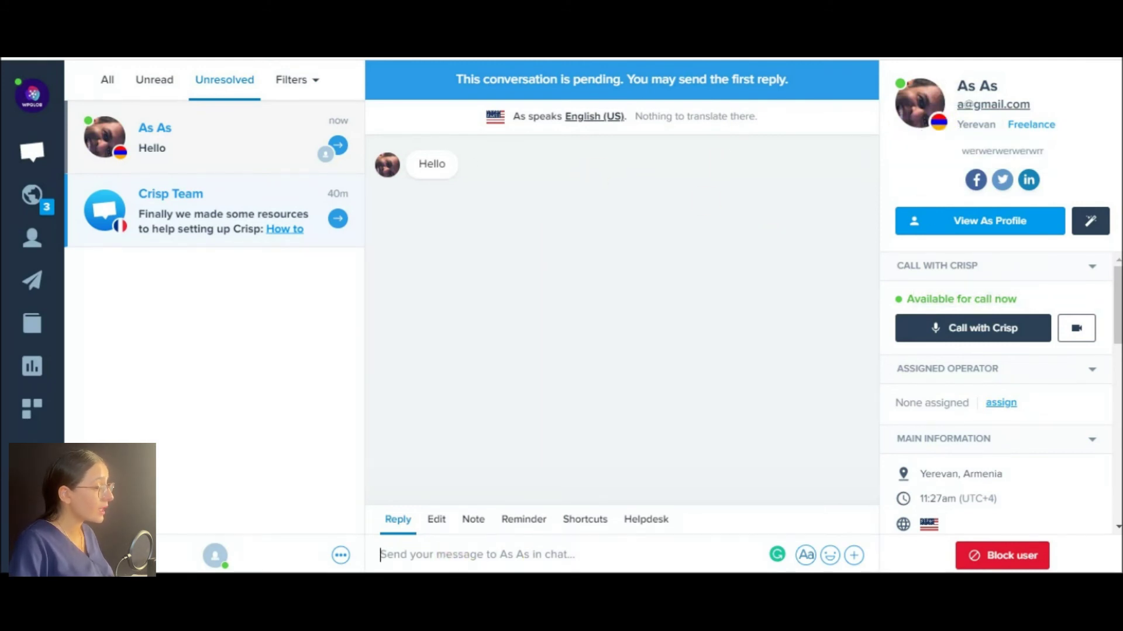
type("!")
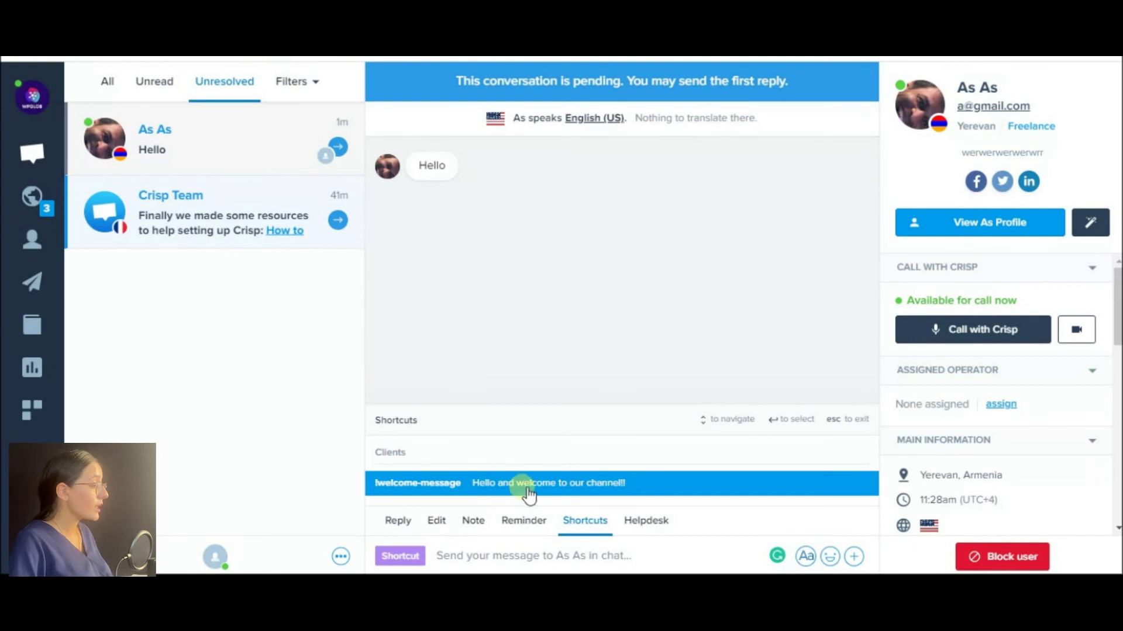
left_click(515, 522)
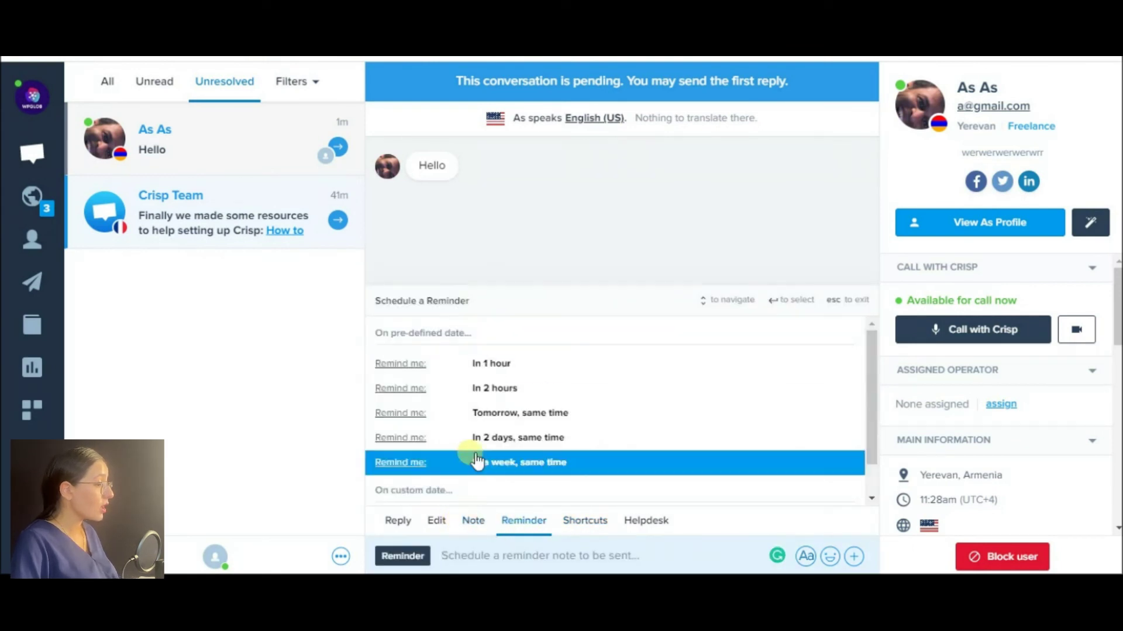
left_click(448, 534)
left_click(474, 491)
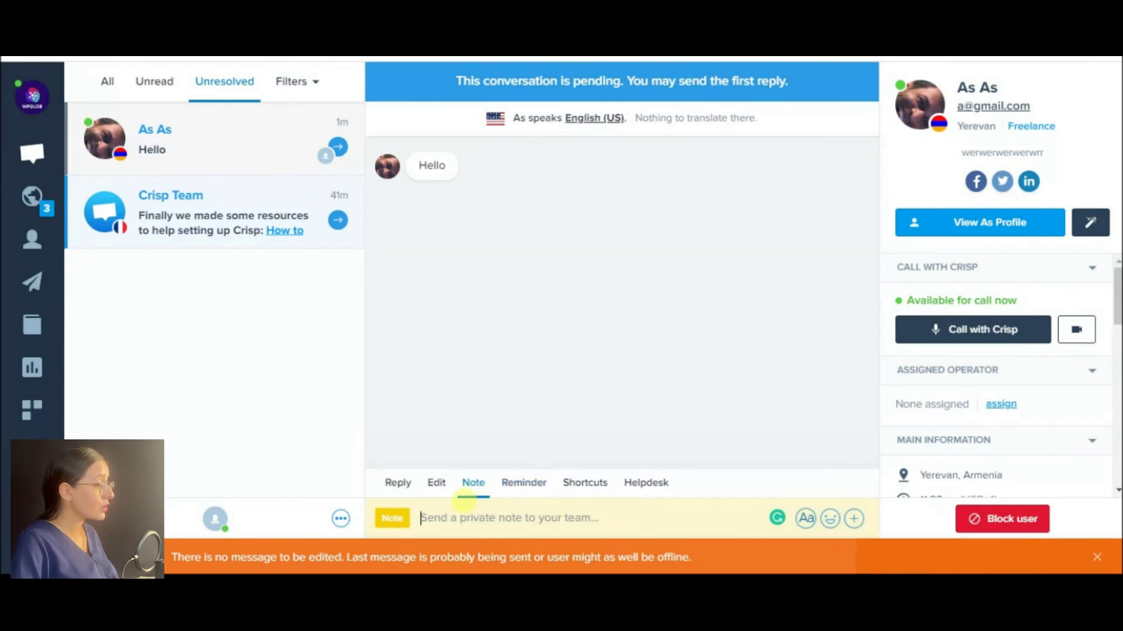
left_click(537, 489)
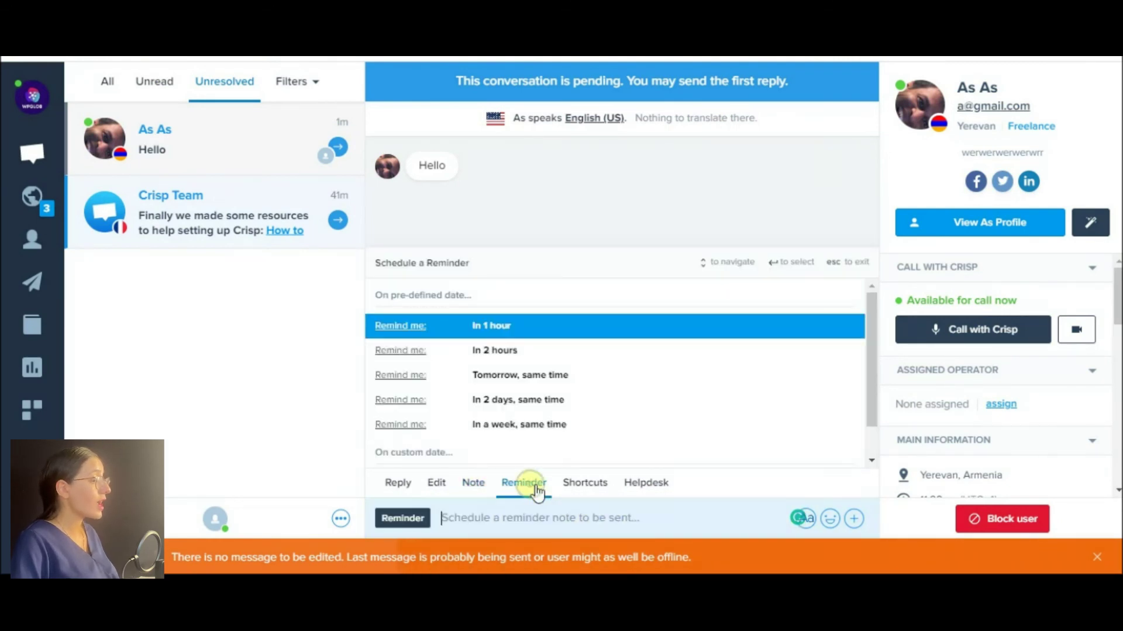
left_click(641, 529)
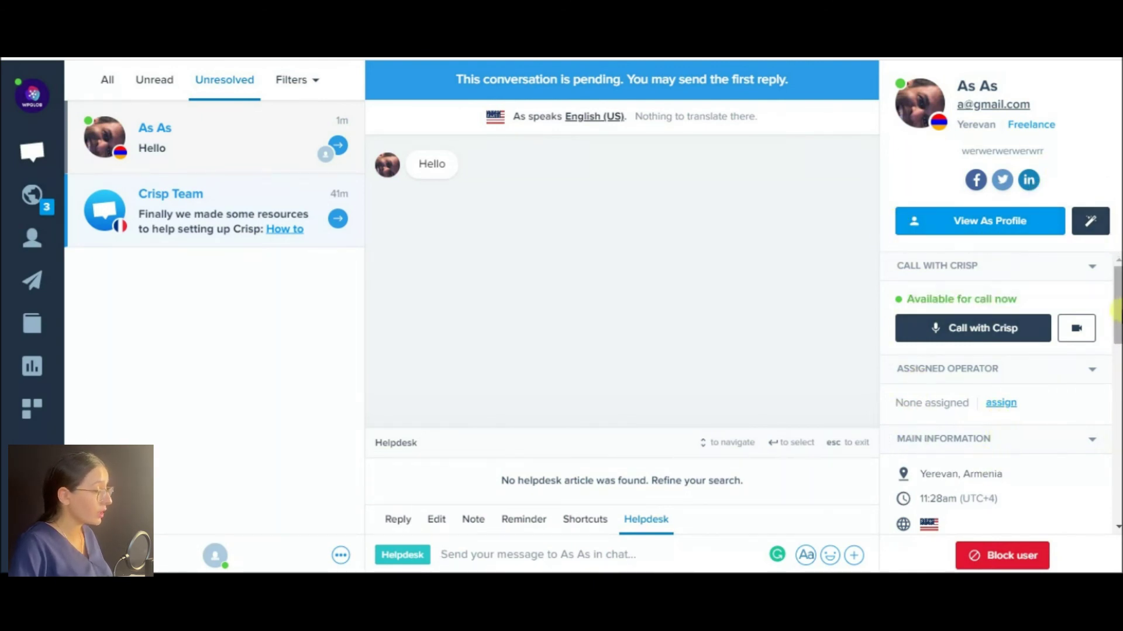
Scroll the visitor's contact sidebar down to the Custom Actions, transcript and clear-session options.
left_click_drag(1116, 313, 1117, 457)
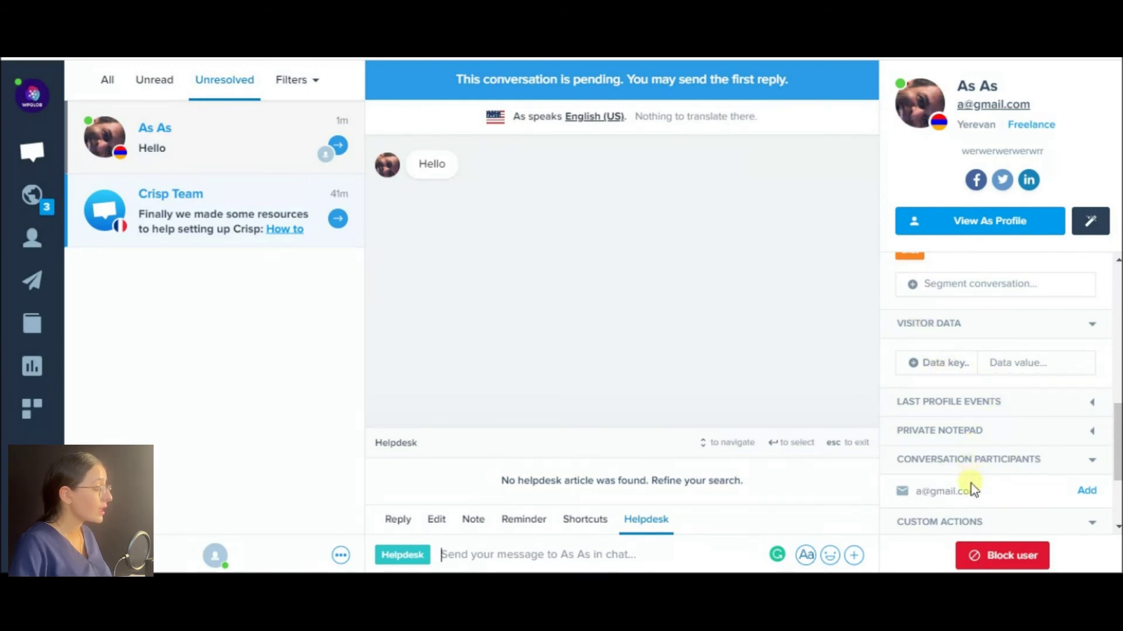
left_click_drag(1117, 439, 1118, 477)
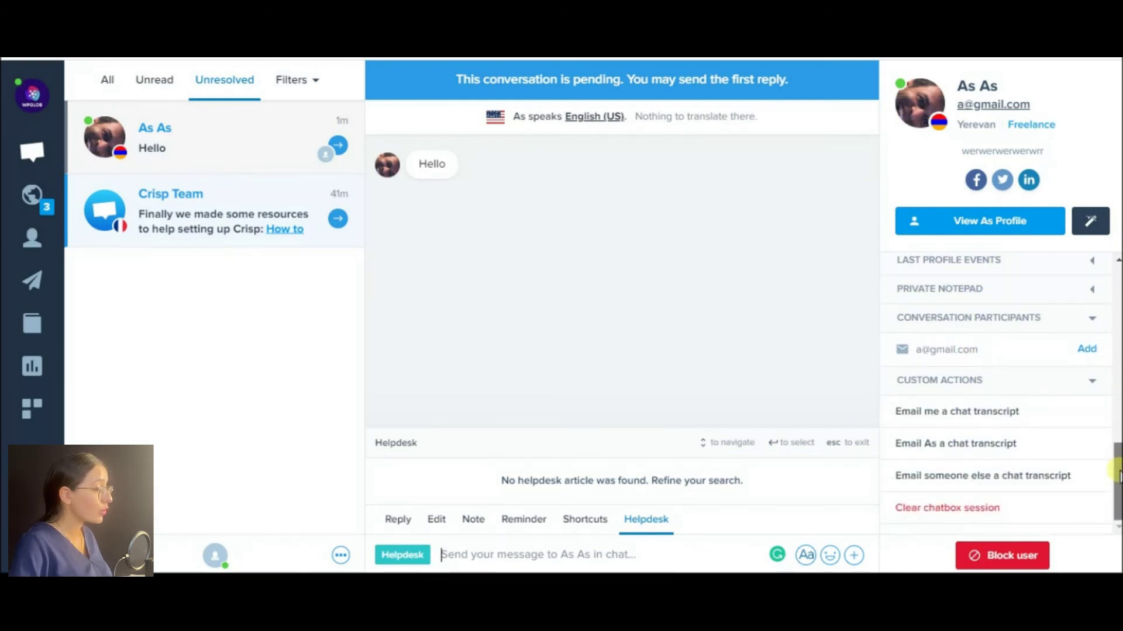